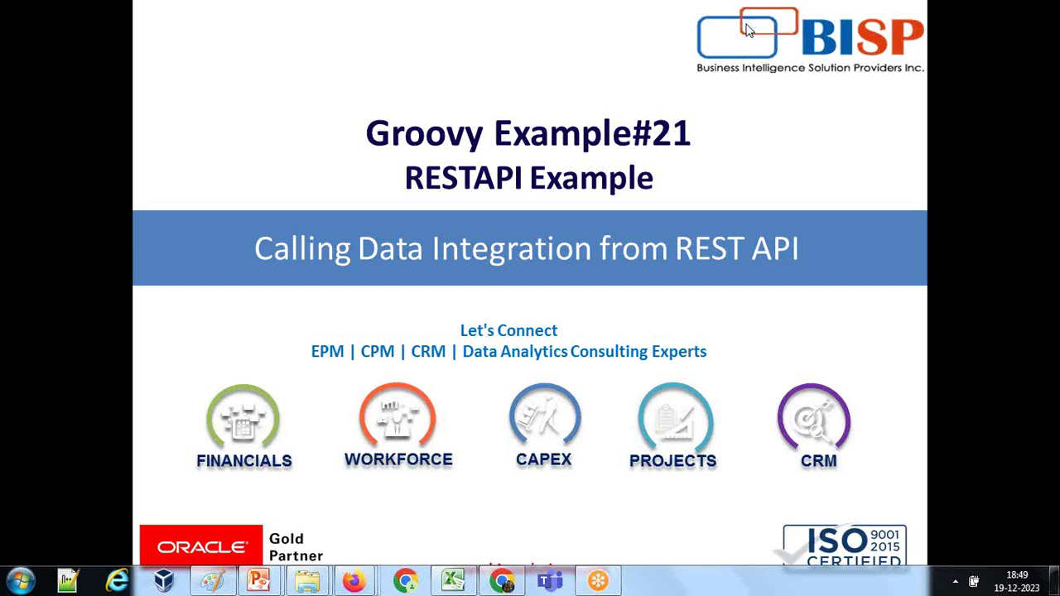
Step: Leave the Groovy Example#21 title slide for Oracle's Import Data Mapping REST documentation in Chrome
{"action": "left_click", "coordinate": [502, 580]}
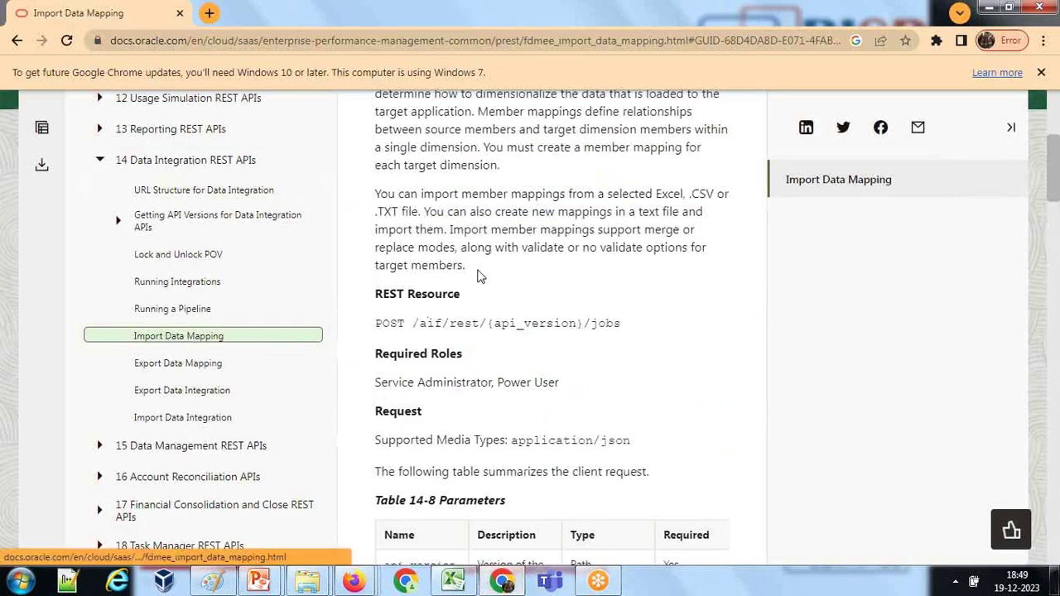
Step: Open Tools > Connections in EPM Cloud, dismissing the new-connection provider dialog without creating anything
{"action": "mouse_move", "coordinate": [353, 583]}
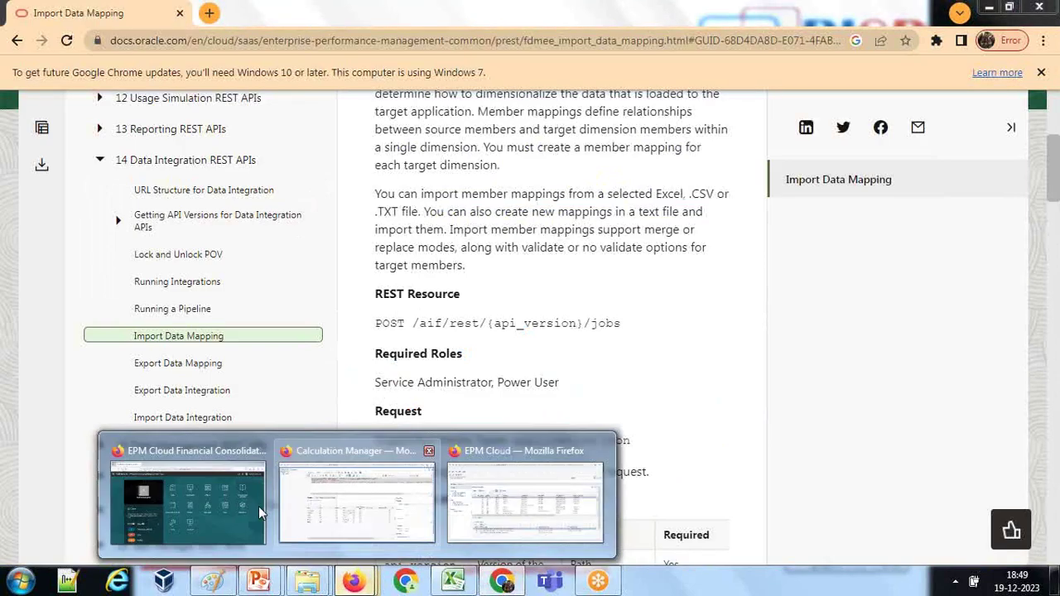
{"action": "left_click", "coordinate": [258, 506]}
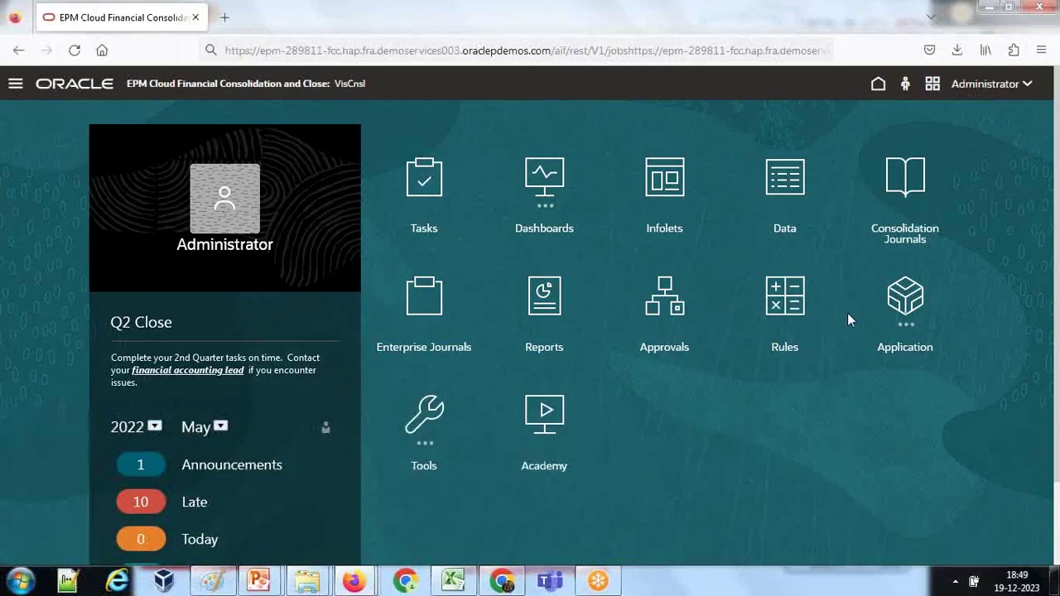
{"action": "left_click", "coordinate": [424, 423]}
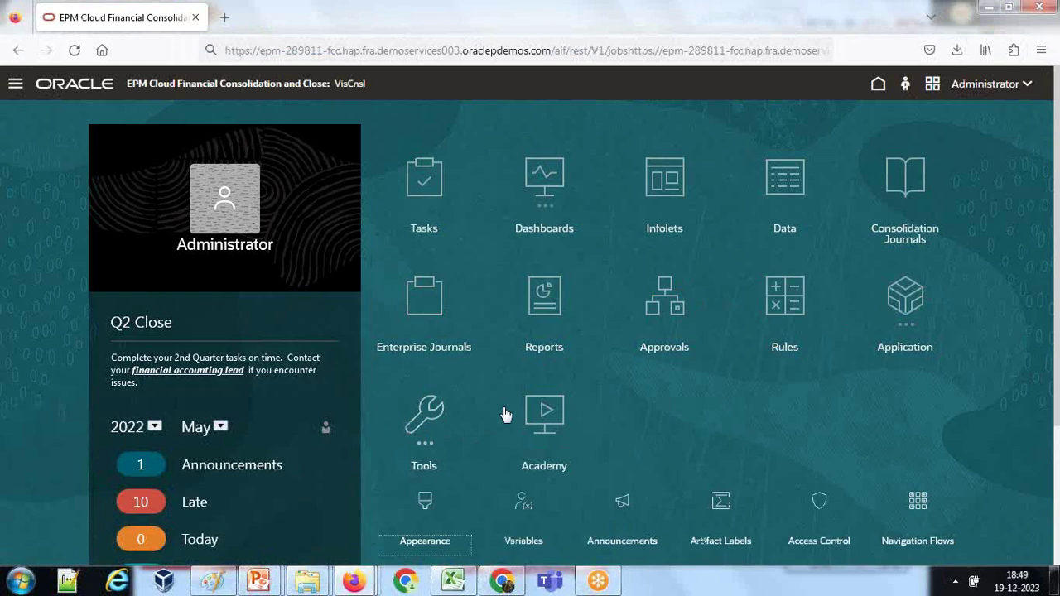
{"action": "left_click", "coordinate": [513, 445]}
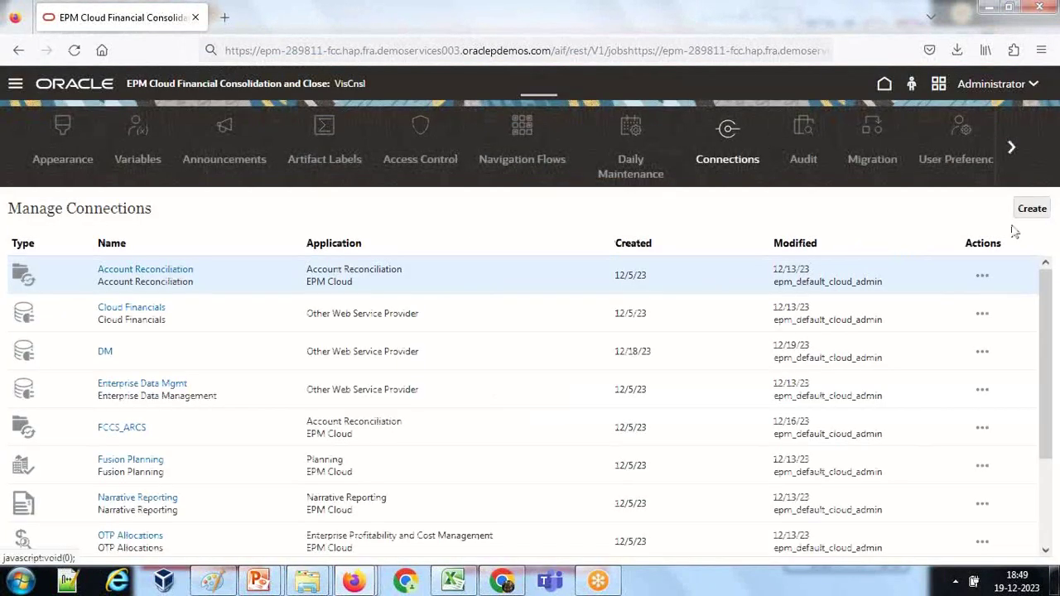
{"action": "left_click", "coordinate": [1003, 205]}
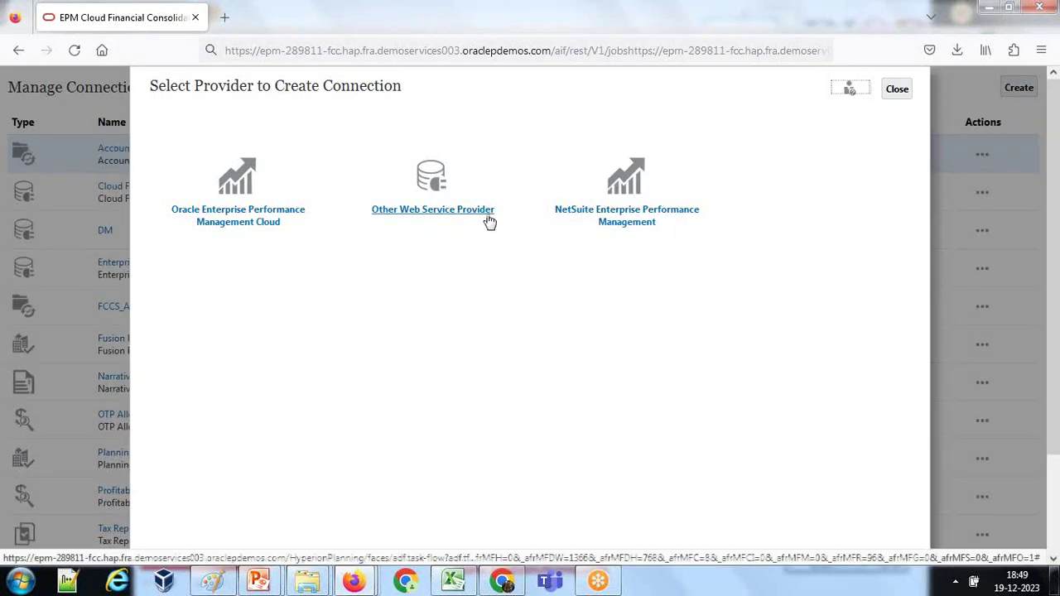
{"action": "left_click", "coordinate": [897, 89]}
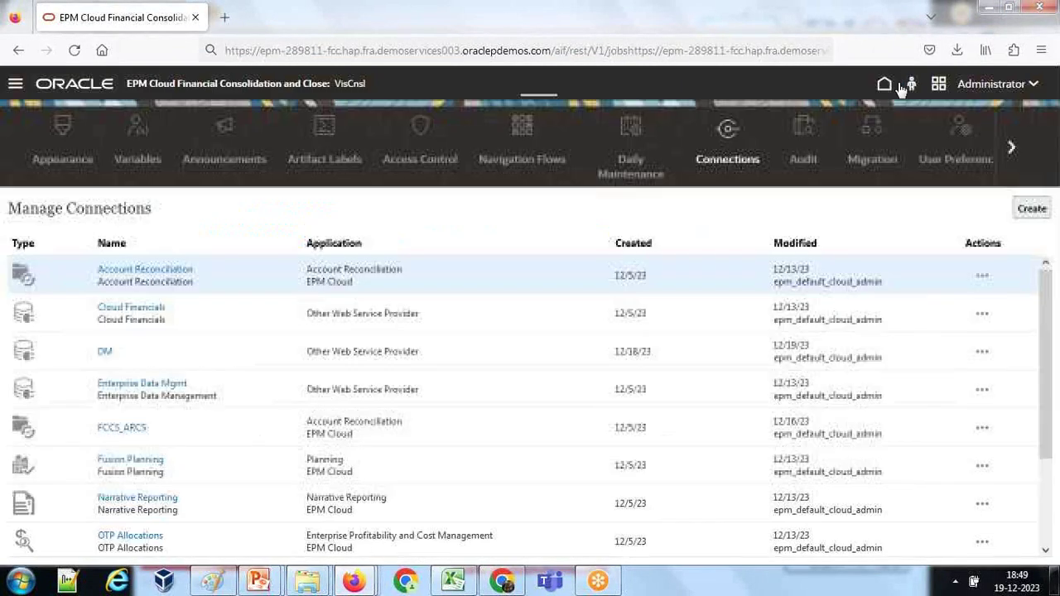
Step: Open the DM connection and find the docs' POST /aif/rest/{api_version}/jobs resource path
{"action": "left_click", "coordinate": [104, 351]}
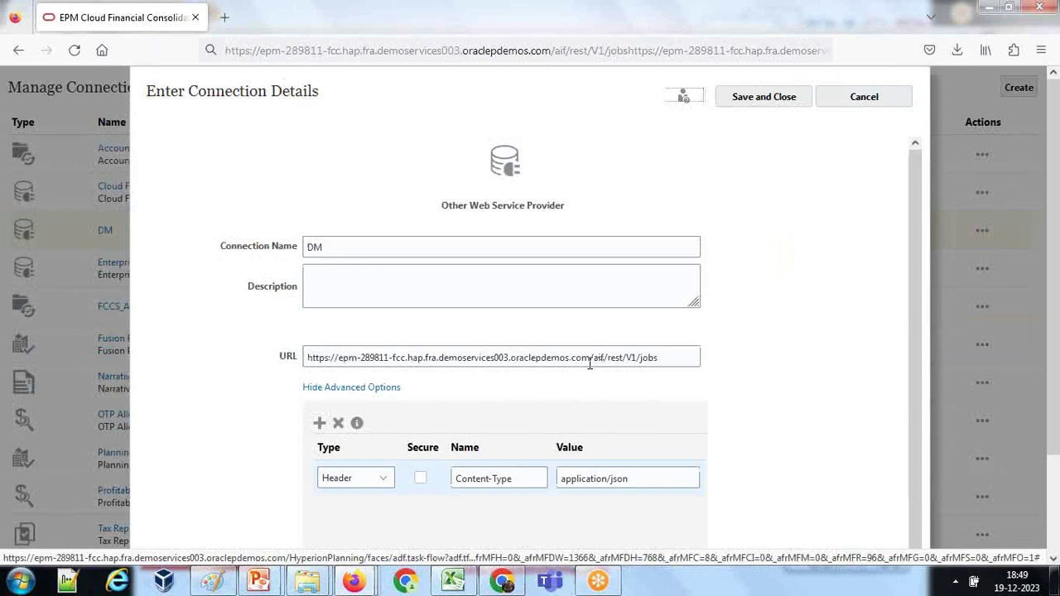
{"action": "left_click", "coordinate": [502, 582]}
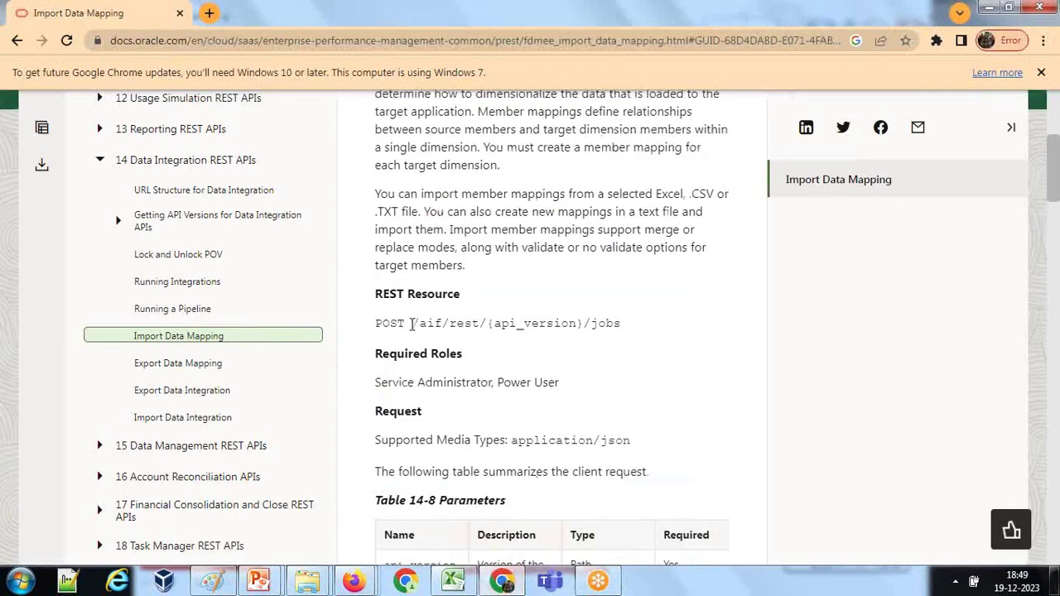
{"action": "left_click_drag", "start_coordinate": [418, 323], "coordinate": [463, 323]}
{"action": "left_click_drag", "start_coordinate": [382, 323], "coordinate": [623, 328]}
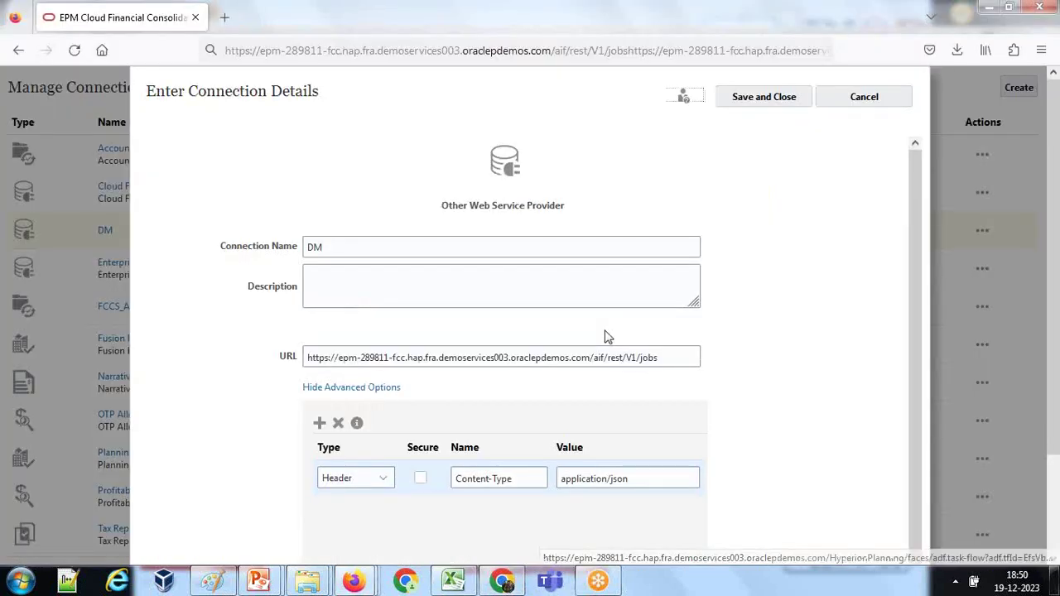
Step: Copy the DM connection's full jobs URL and start a new browser tab
{"action": "key", "text": "alt+Tab"}
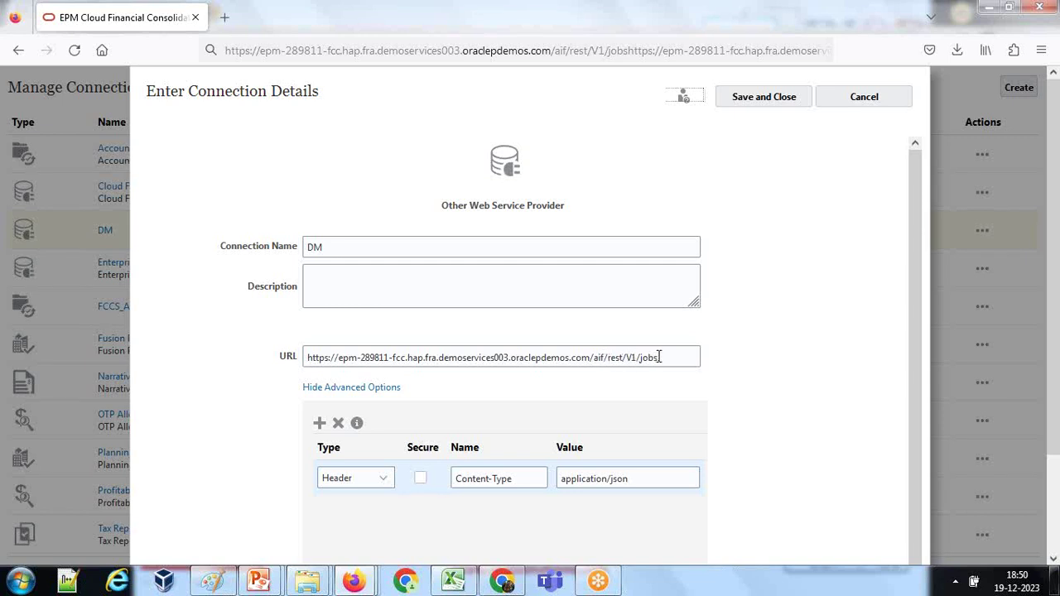
{"action": "left_click_drag", "start_coordinate": [660, 357], "coordinate": [213, 355]}
{"action": "key", "text": "ctrl+c"}
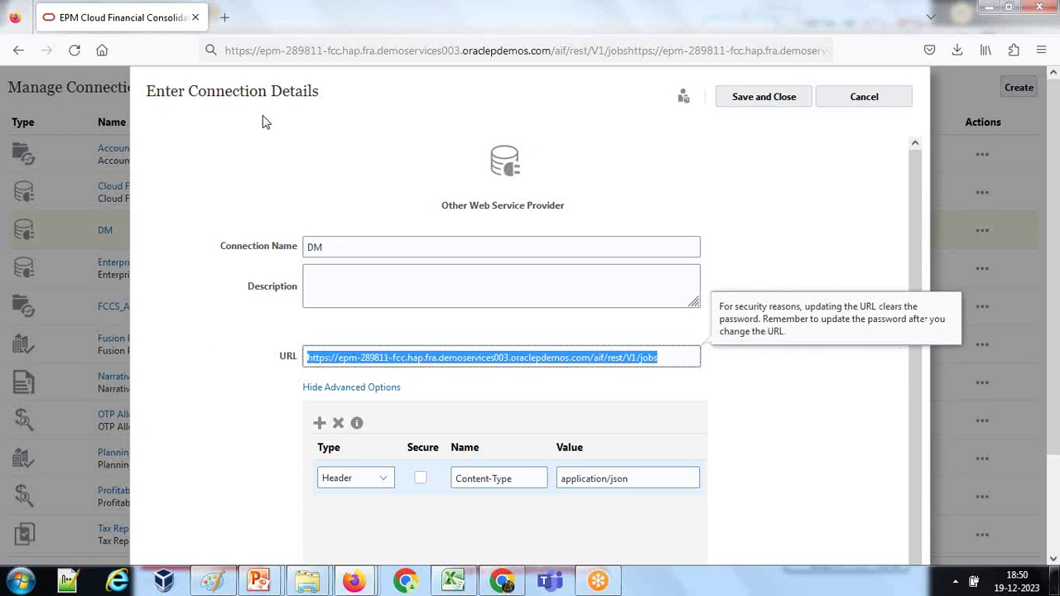
{"action": "left_click", "coordinate": [227, 19]}
Step: Load the /aif/rest/V1/jobs endpoint and confirm jobs 368 and 367 report SUCCESS
{"action": "key", "text": "ctrl+v"}
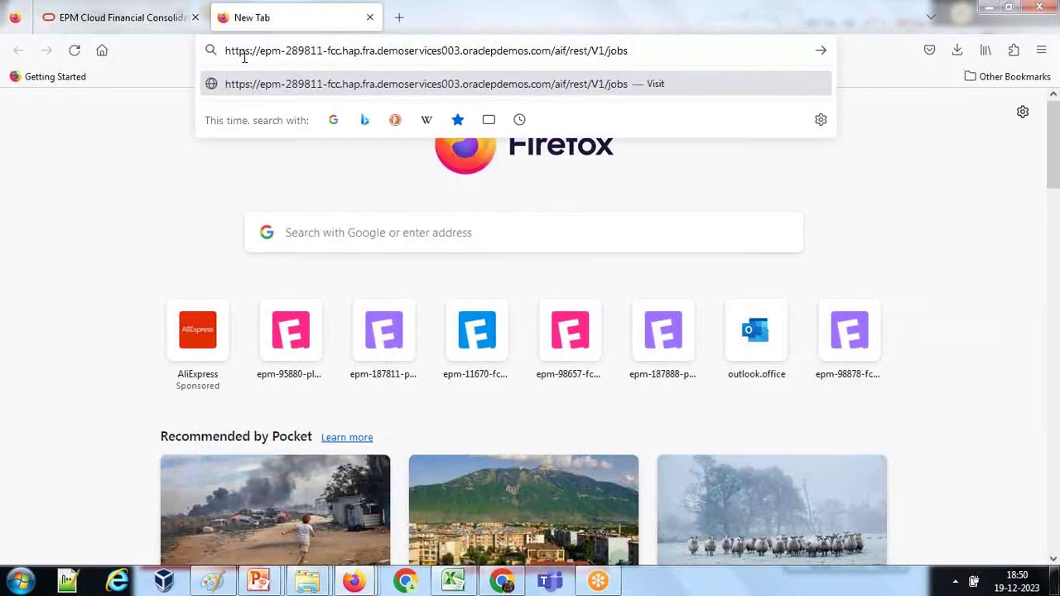
{"action": "key", "text": "Return"}
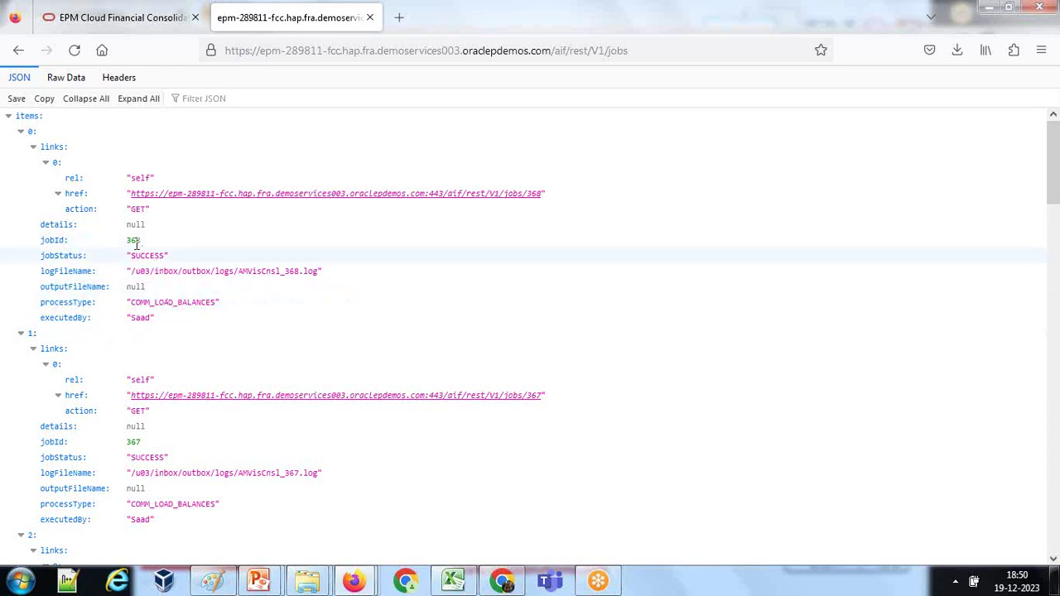
{"action": "scroll", "coordinate": [166, 359], "scroll_direction": "down", "scroll_amount": 4}
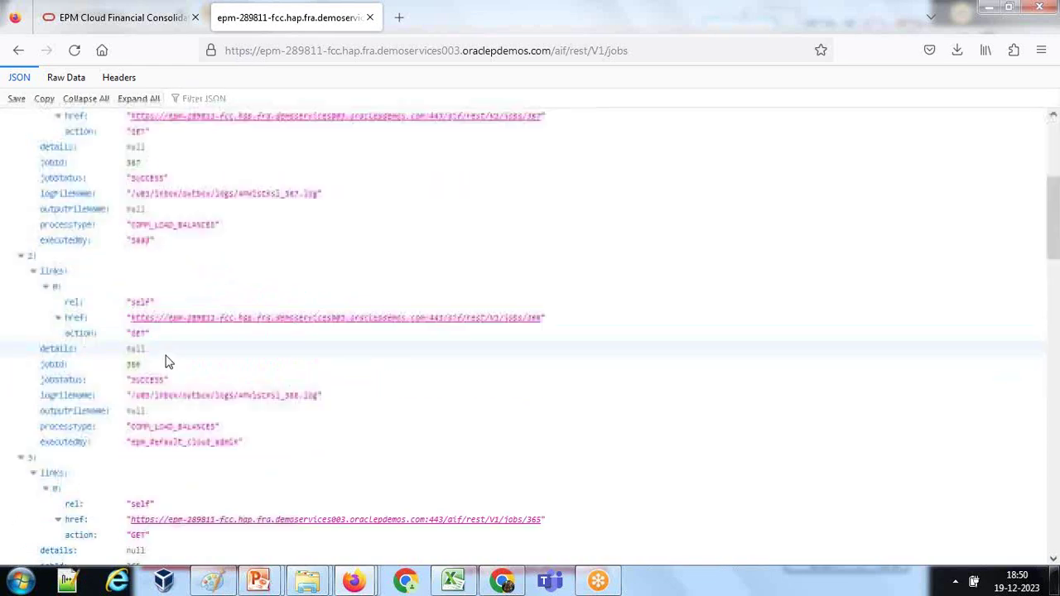
{"action": "scroll", "coordinate": [165, 361], "scroll_direction": "up", "scroll_amount": 4}
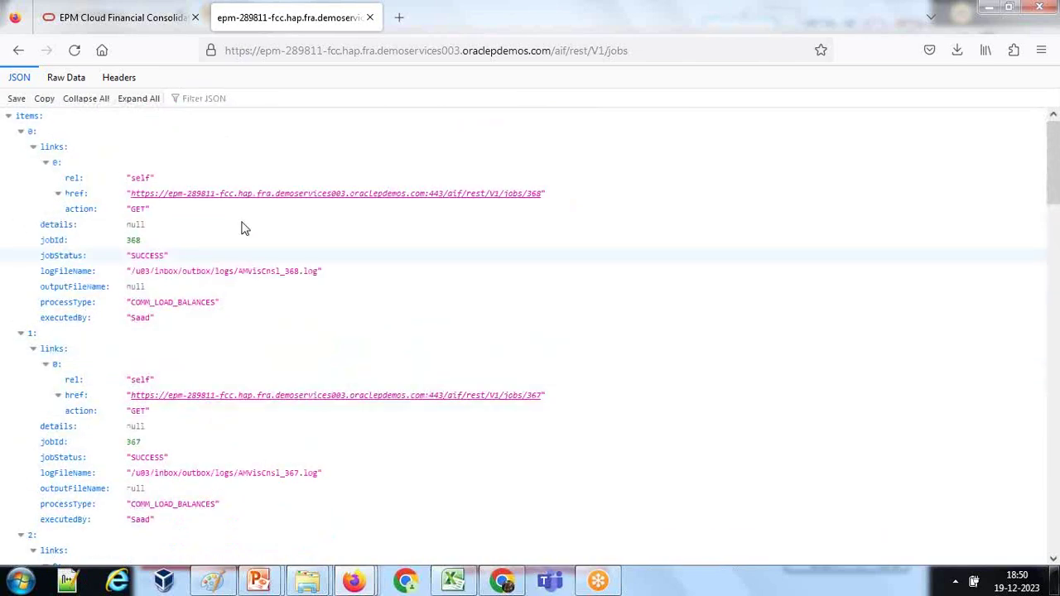
Step: Paste the jobs URL into the DM connection, review User and Password, and save it
{"action": "left_click", "coordinate": [145, 20]}
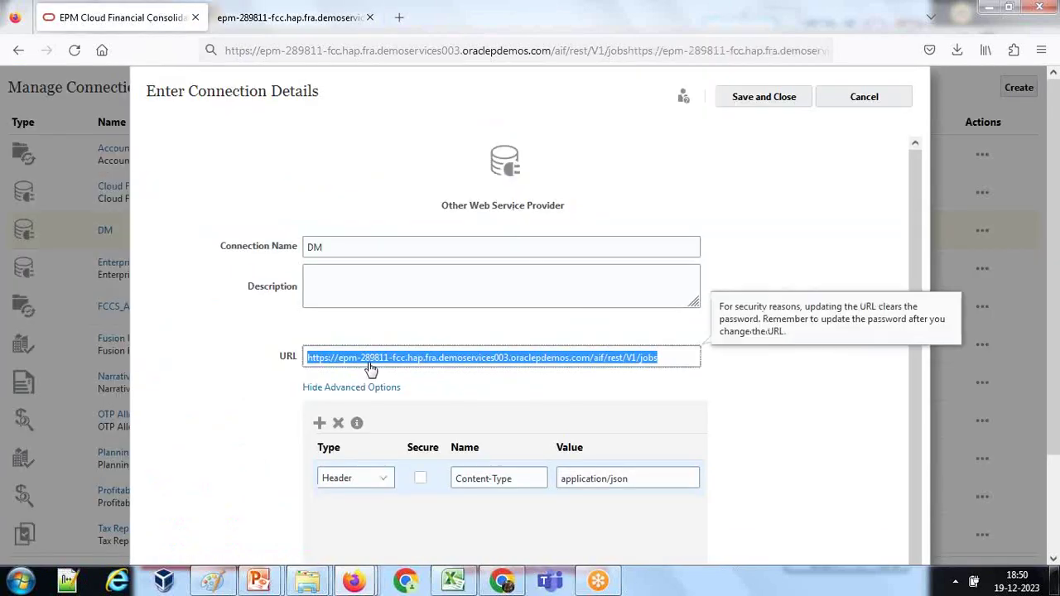
{"action": "key", "text": "ctrl+v"}
{"action": "scroll", "coordinate": [423, 414], "scroll_direction": "down", "scroll_amount": 1}
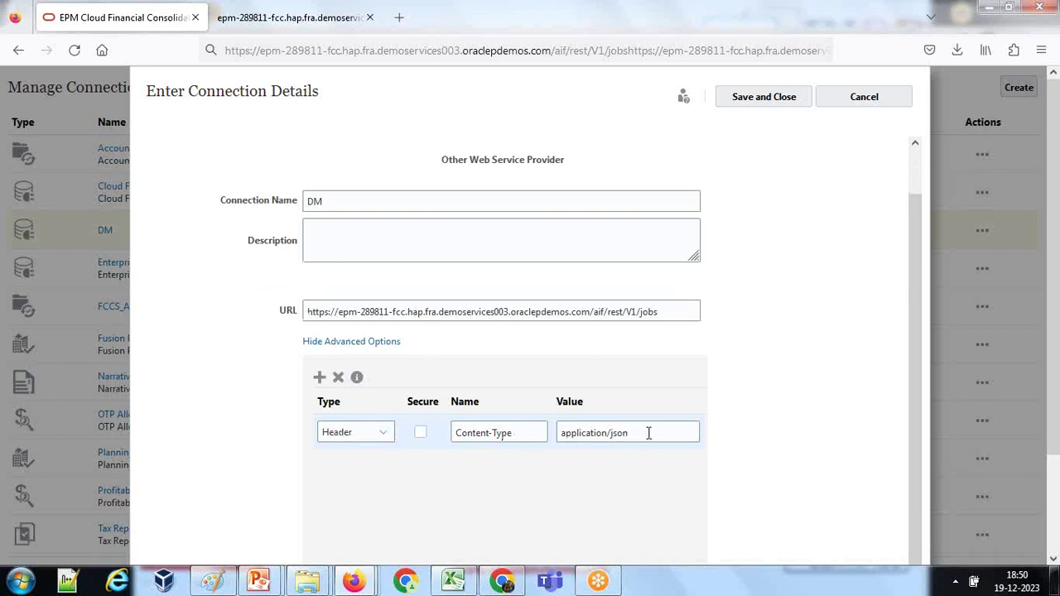
{"action": "scroll", "coordinate": [656, 430], "scroll_direction": "down", "scroll_amount": 3}
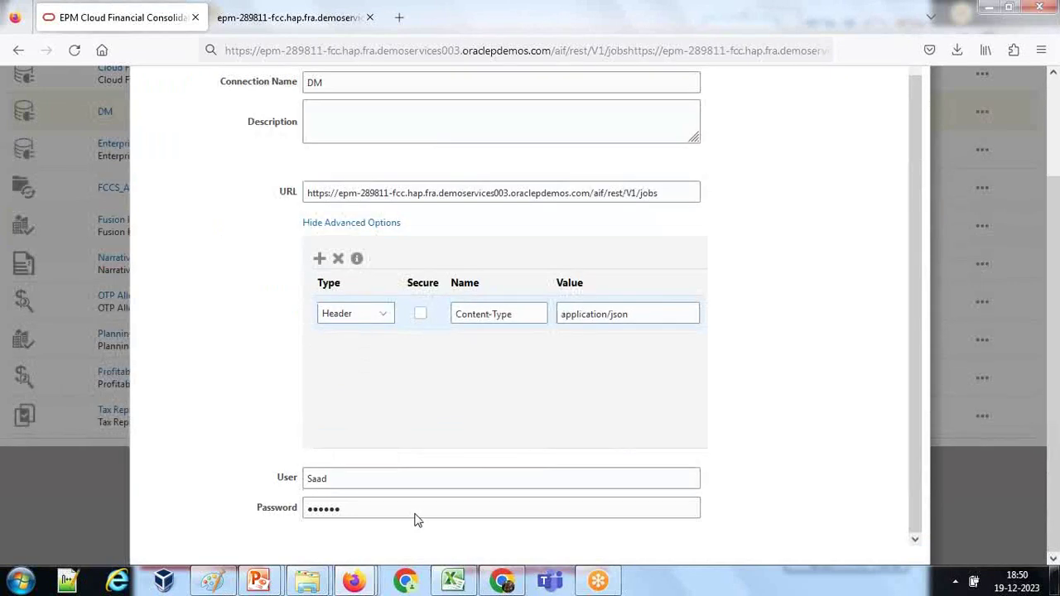
{"action": "scroll", "coordinate": [409, 494], "scroll_direction": "up", "scroll_amount": 1}
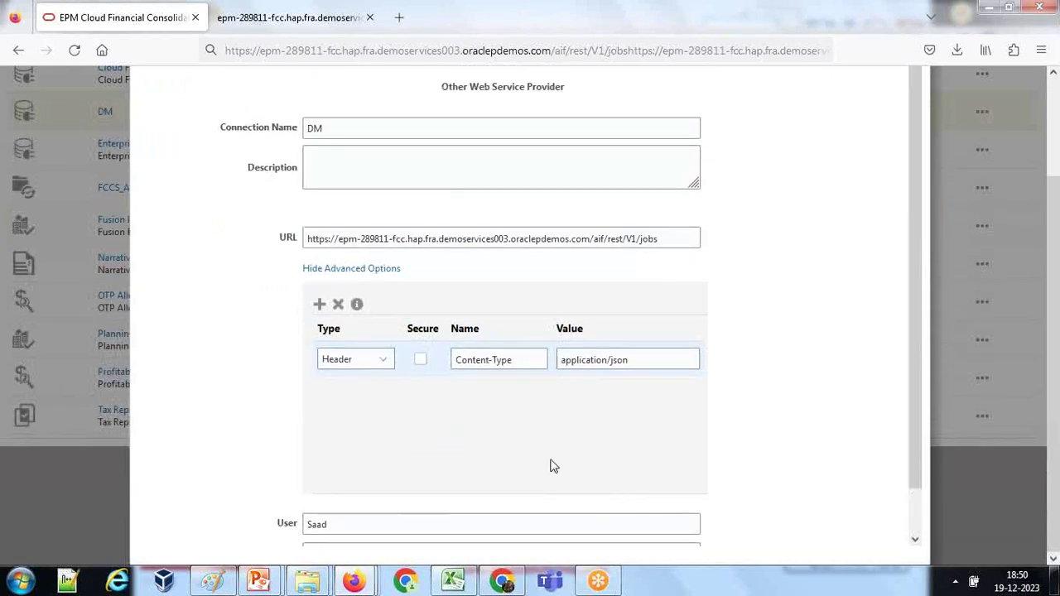
{"action": "scroll", "coordinate": [765, 414], "scroll_direction": "up", "scroll_amount": 3}
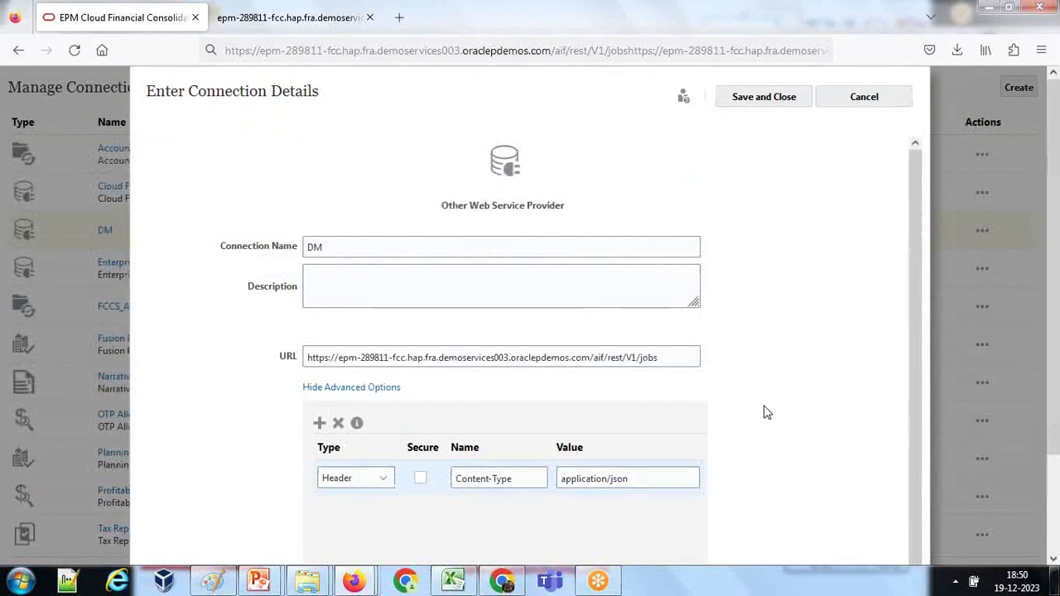
{"action": "left_click", "coordinate": [793, 100]}
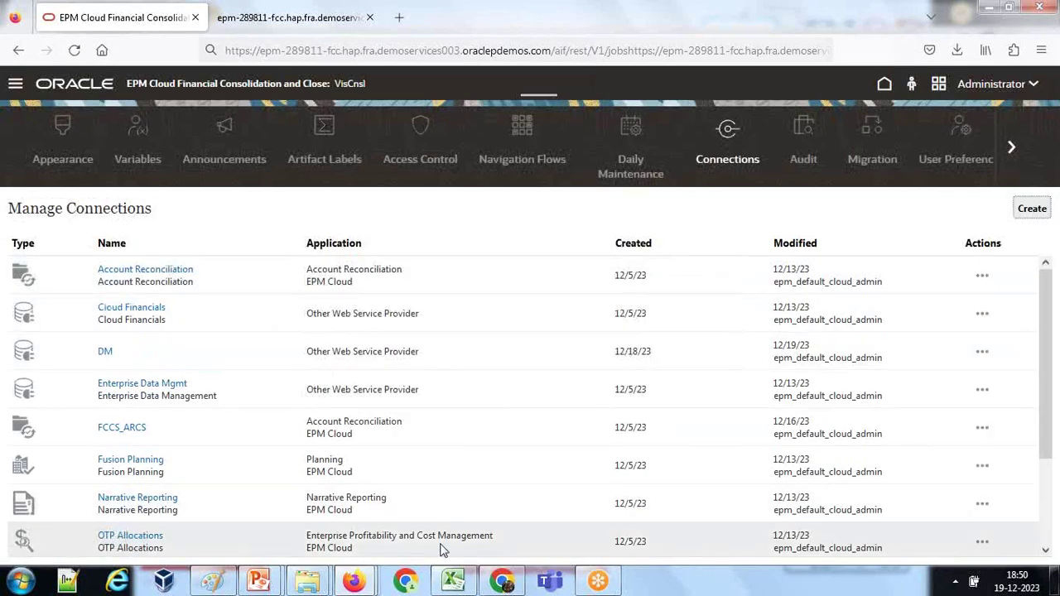
Step: Launch Notepad and note Step#1: Create Web Service Connection
{"action": "left_click", "coordinate": [18, 583]}
{"action": "type", "text": "notep"}
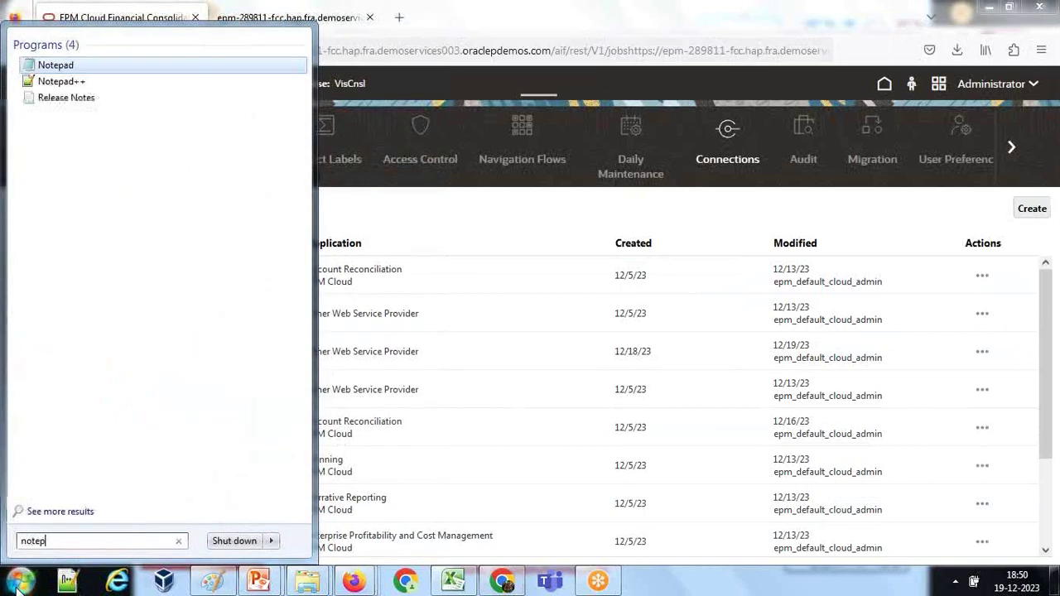
{"action": "key", "text": "Return"}
{"action": "type", "text": "Gt"}
{"action": "left_click", "coordinate": [18, 583]}
{"action": "type", "text": "ep#"}
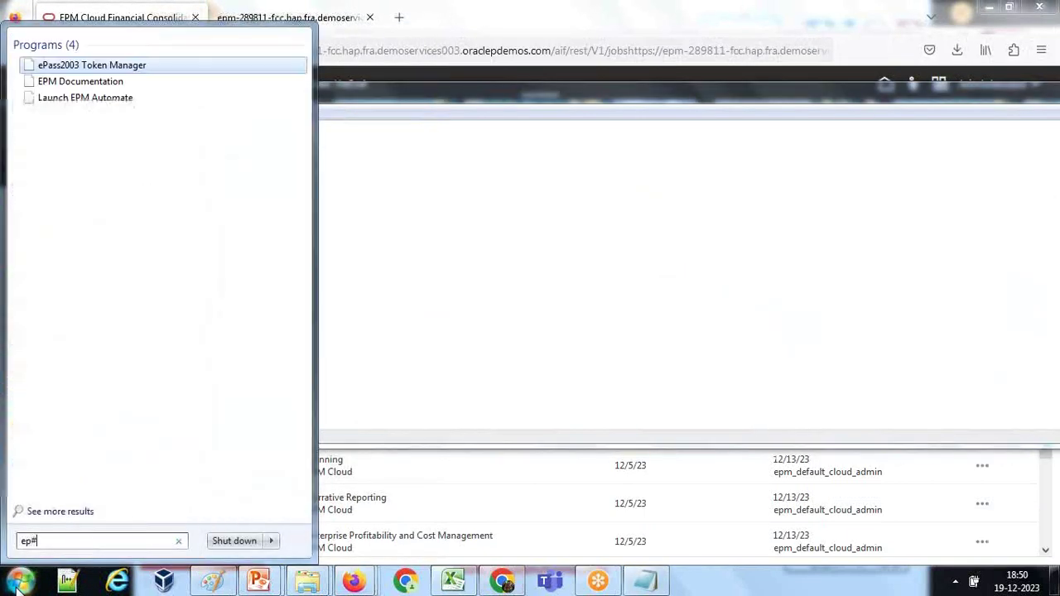
{"action": "type", "text": "1"}
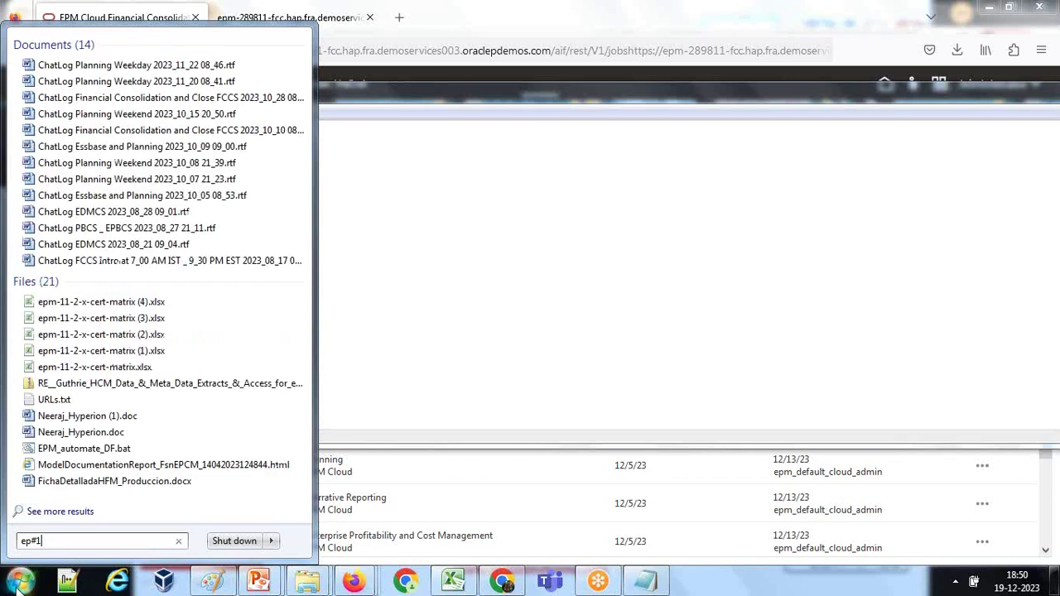
{"action": "key", "text": "BackSpace"}
{"action": "key", "text": "BackSpace"}
{"action": "key", "text": "BackSpace"}
{"action": "key", "text": "BackSpace"}
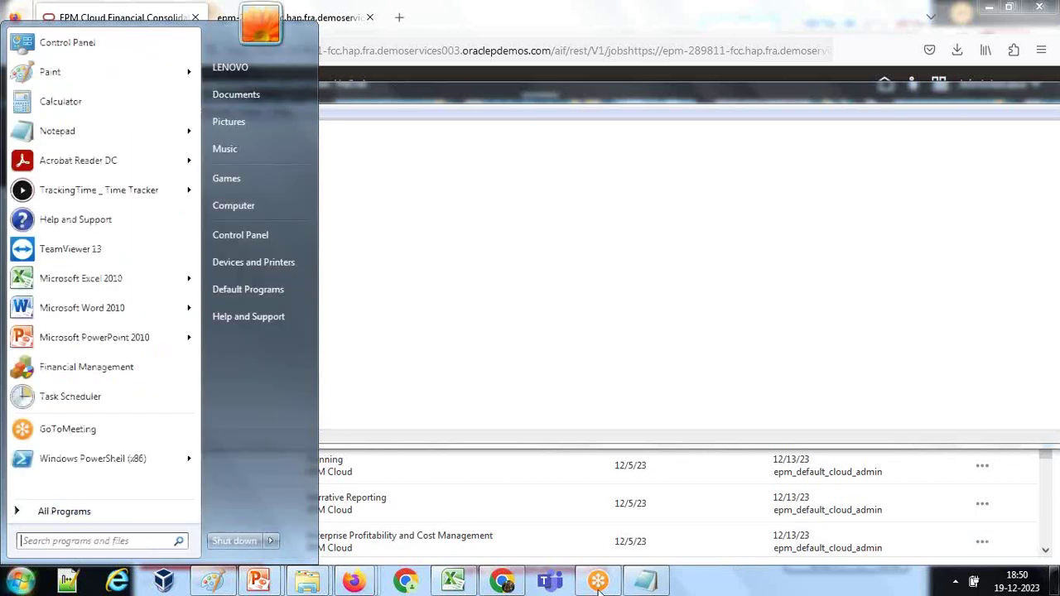
{"action": "key", "text": "Escape"}
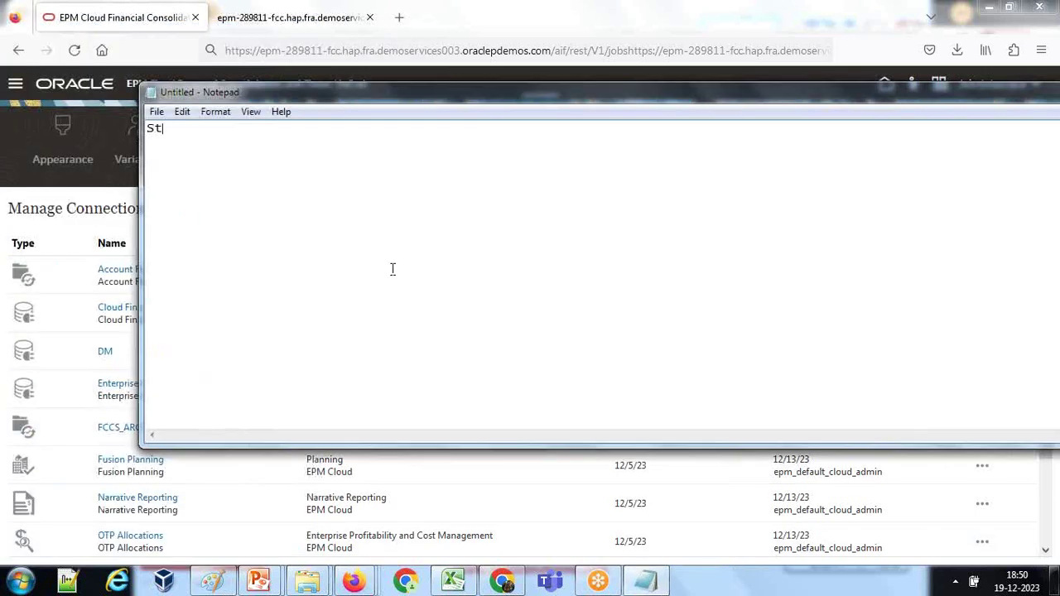
{"action": "type", "text": "ep#1 Creeate Web Serv"}
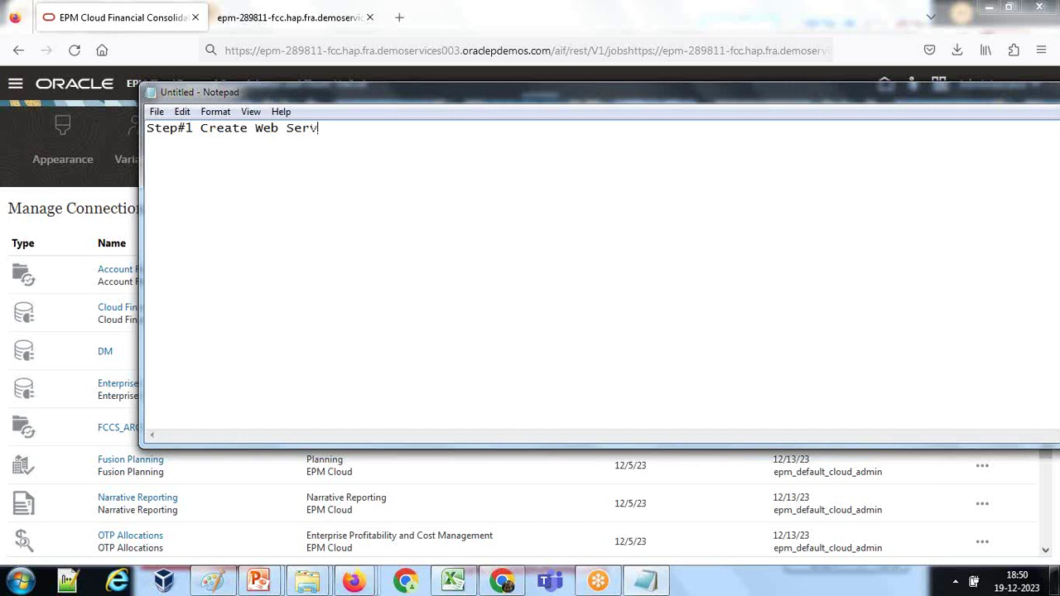
{"action": "type", "text": "ice COnnection"}
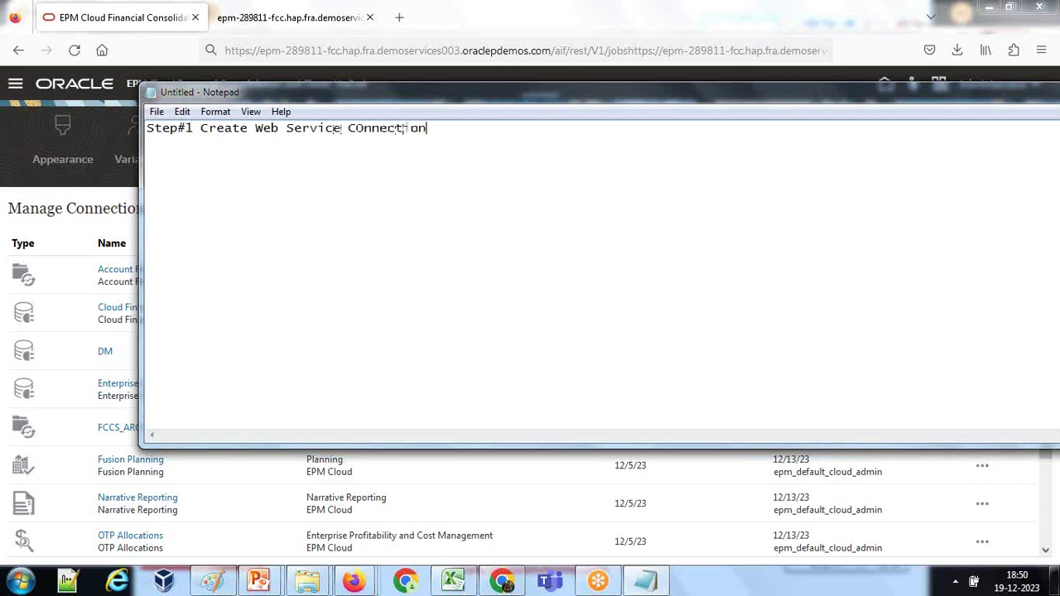
Step: Add "Other Web Service Provider" to Step#1 and note Step#2 Data Integration Data Load Process
{"action": "key", "text": "alt+Tab"}
{"action": "left_click", "coordinate": [1033, 209]}
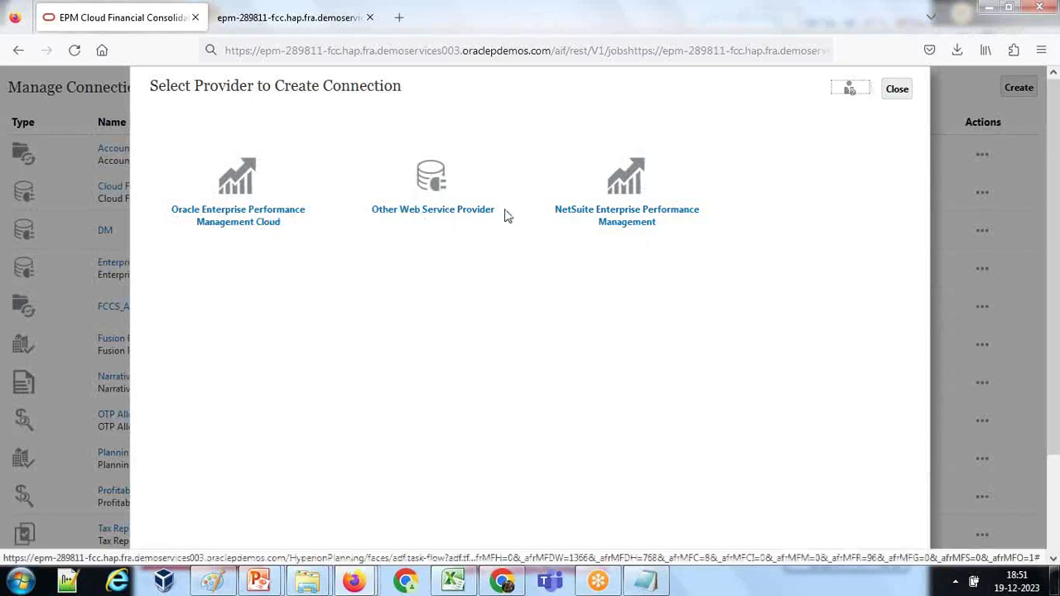
{"action": "left_click_drag", "start_coordinate": [504, 213], "coordinate": [353, 216]}
{"action": "key", "text": "ctrl+c"}
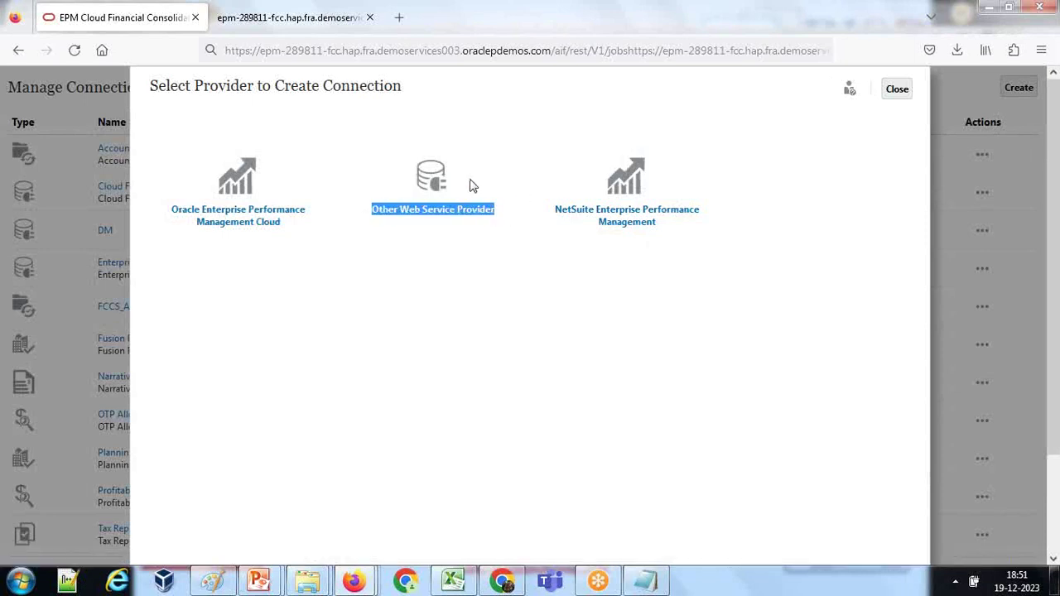
{"action": "key", "text": "alt+Tab"}
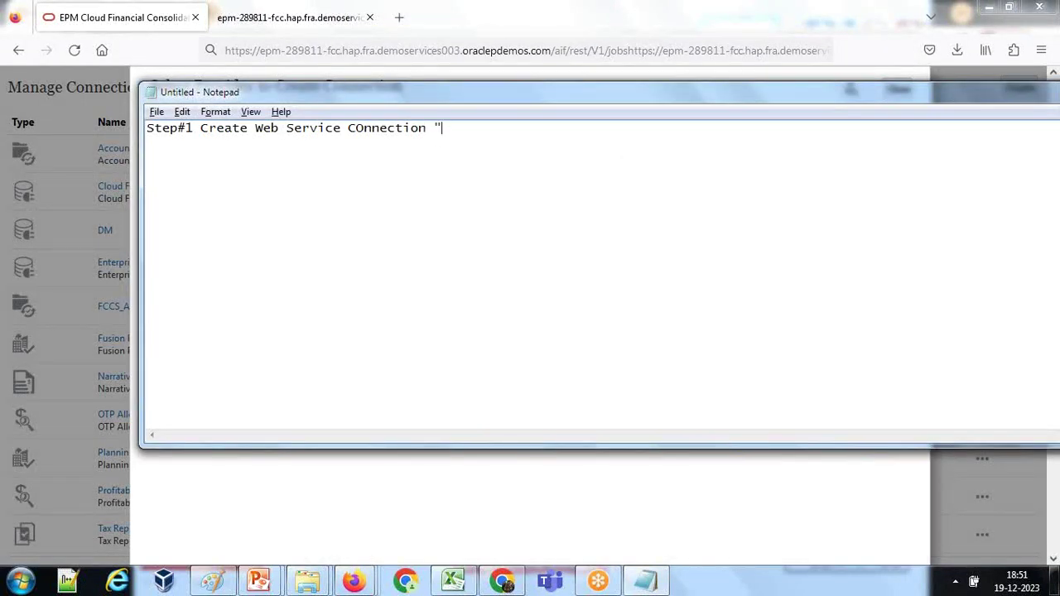
{"action": "key", "text": "ctrl+v"}
{"action": "type", "text": "\" "}
{"action": "type", "text": "S"}
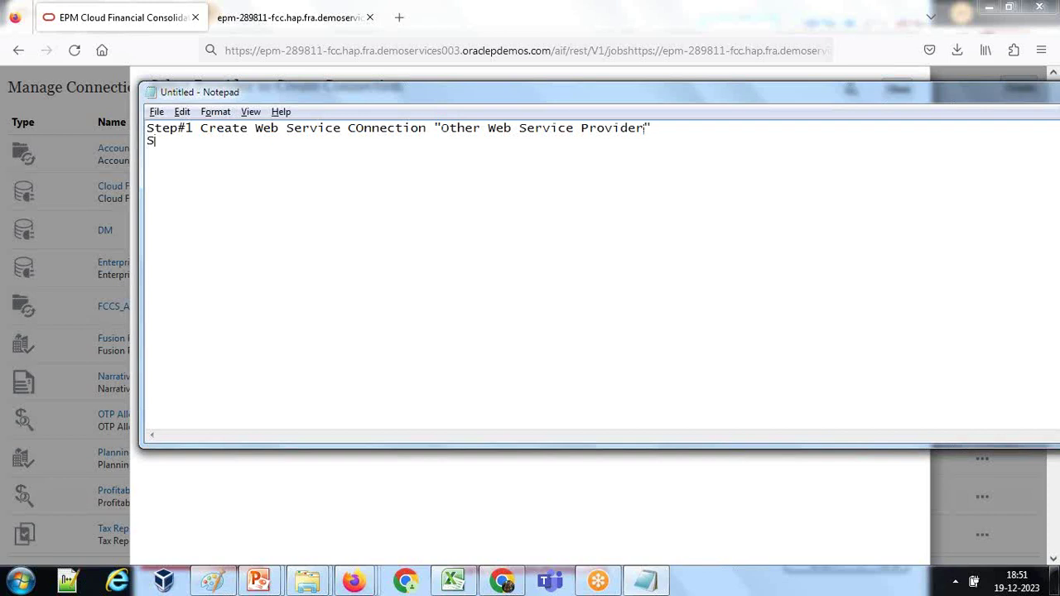
{"action": "type", "text": "tep#2 Data I"}
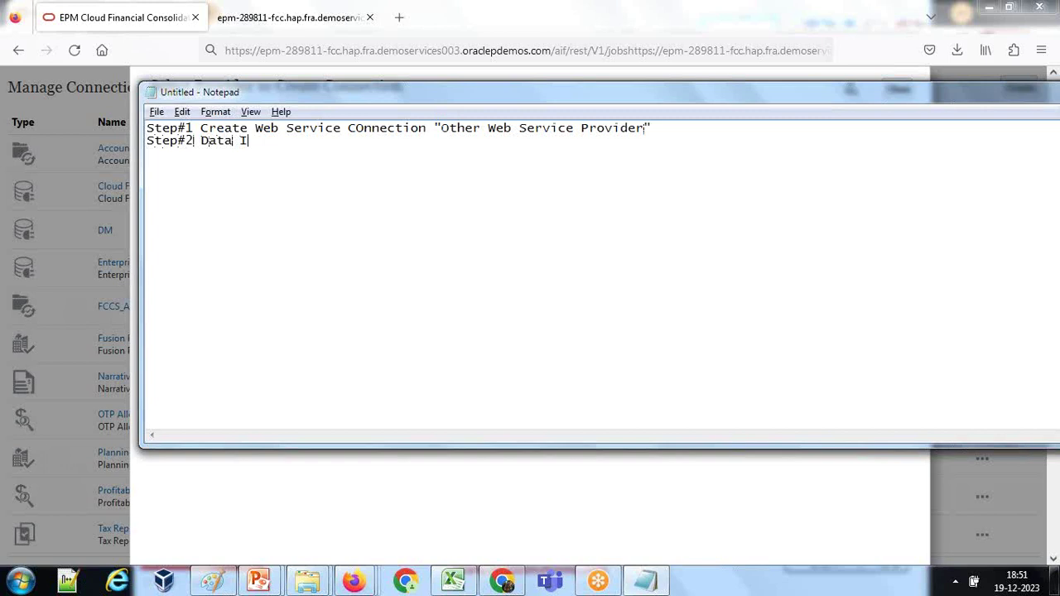
{"action": "type", "text": "ntegration D"}
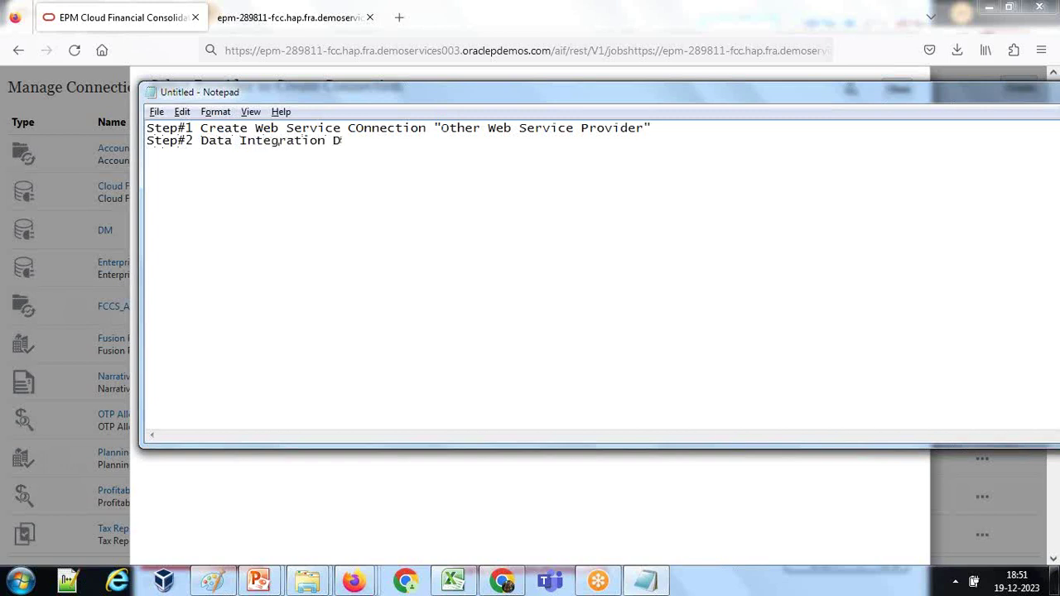
{"action": "type", "text": "ata Load Process"}
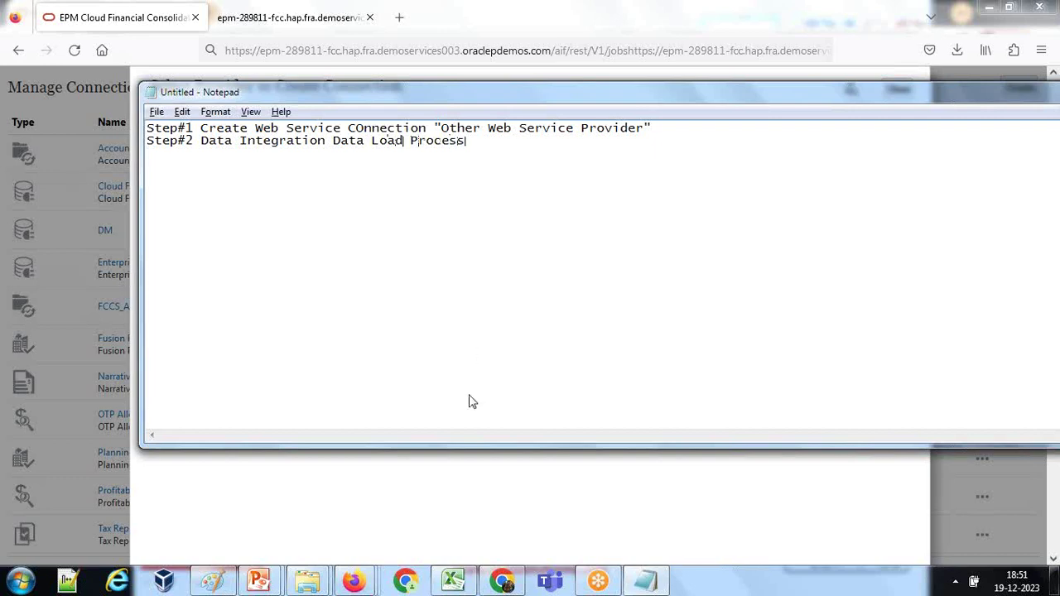
{"action": "left_click", "coordinate": [704, 461]}
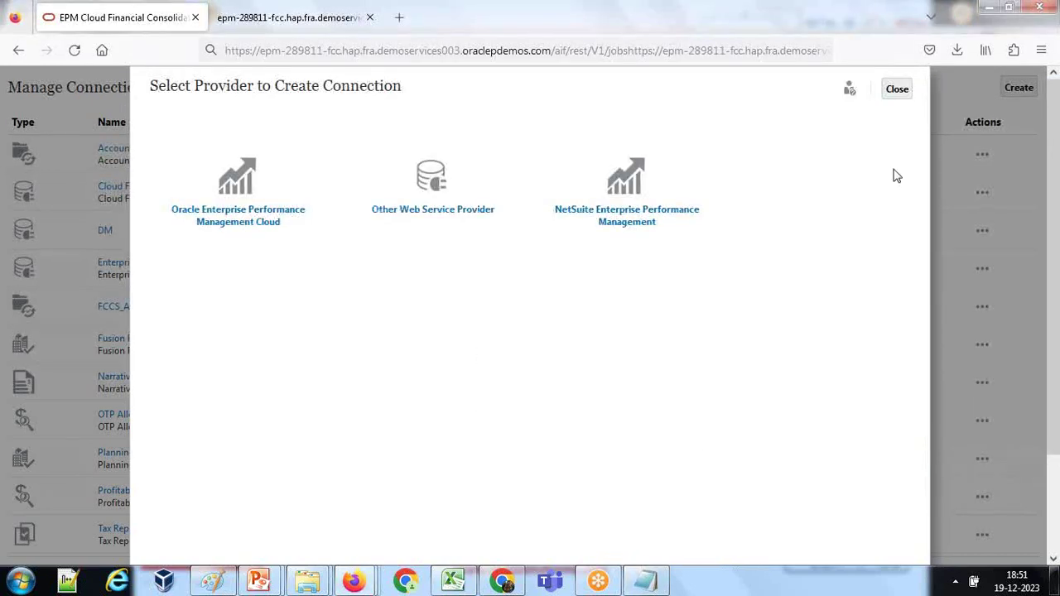
Step: Refresh the Data Management process list to confirm job 368 succeeded
{"action": "left_click", "coordinate": [898, 89]}
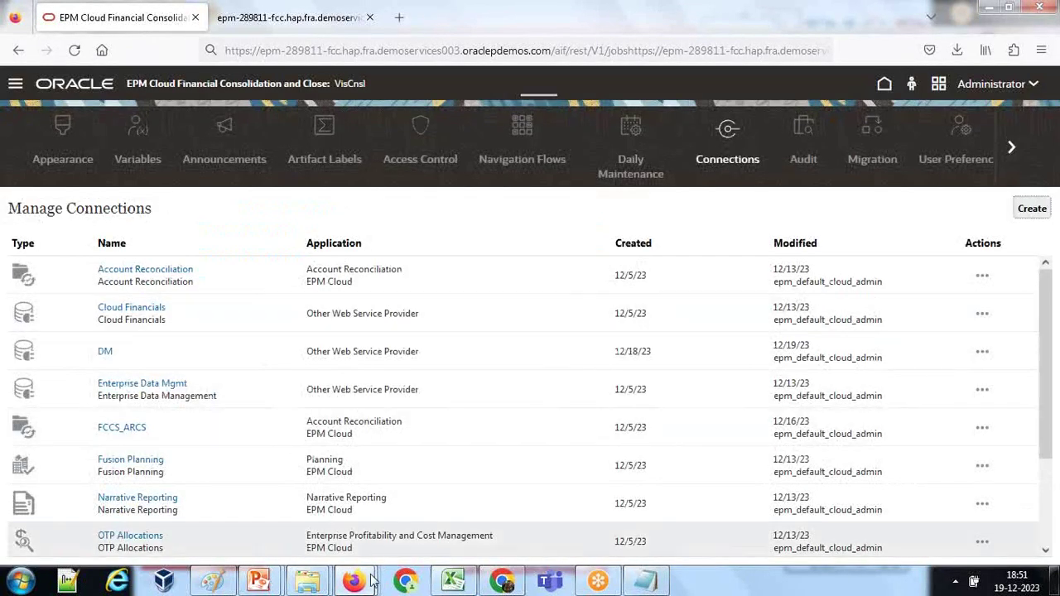
{"action": "mouse_move", "coordinate": [354, 581]}
{"action": "mouse_move", "coordinate": [436, 517]}
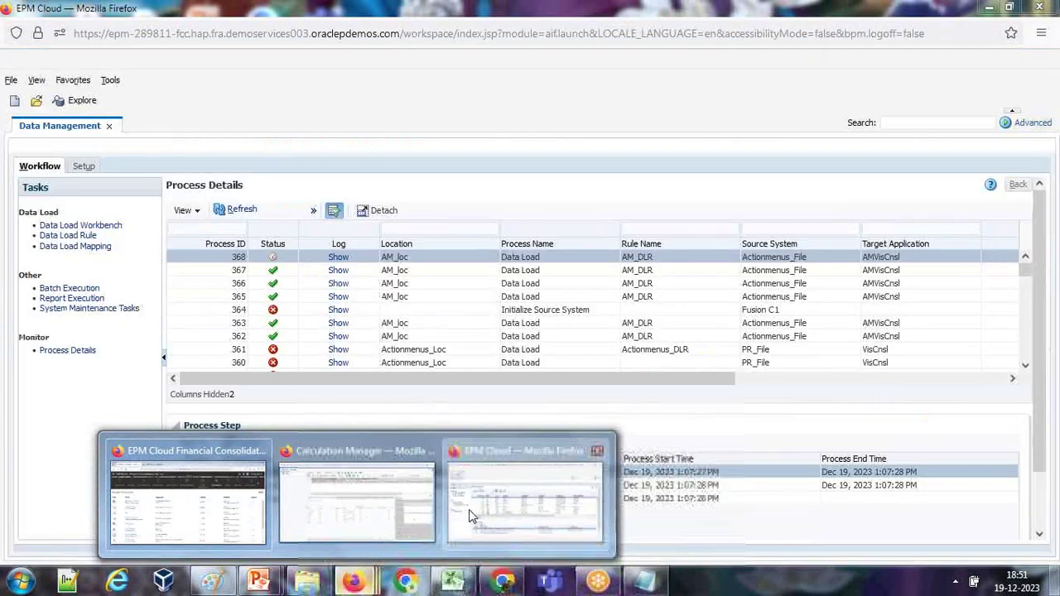
{"action": "left_click", "coordinate": [470, 510]}
{"action": "left_click", "coordinate": [243, 215]}
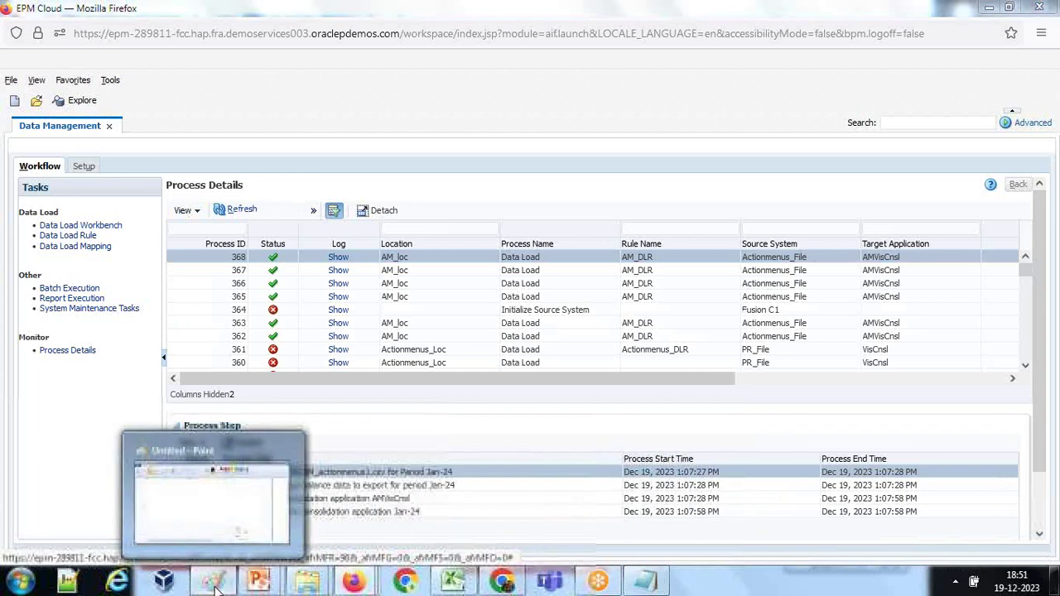
Step: Start a new blank Paint image, discarding the previous one unsaved
{"action": "left_click", "coordinate": [212, 582]}
{"action": "key", "text": "ctrl+n"}
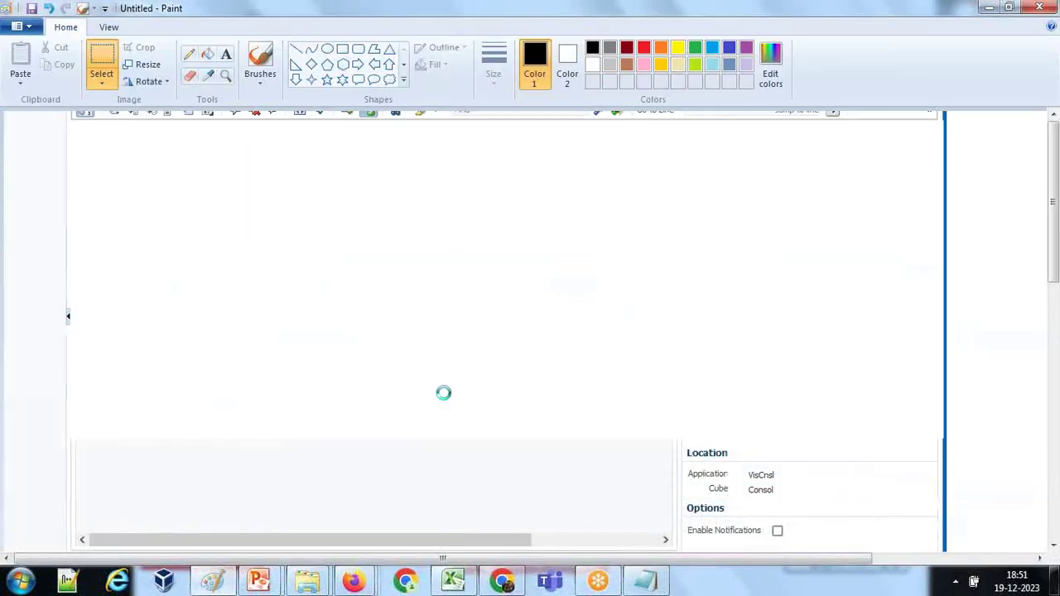
{"action": "key", "text": "Tab"}
{"action": "key", "text": "Return"}
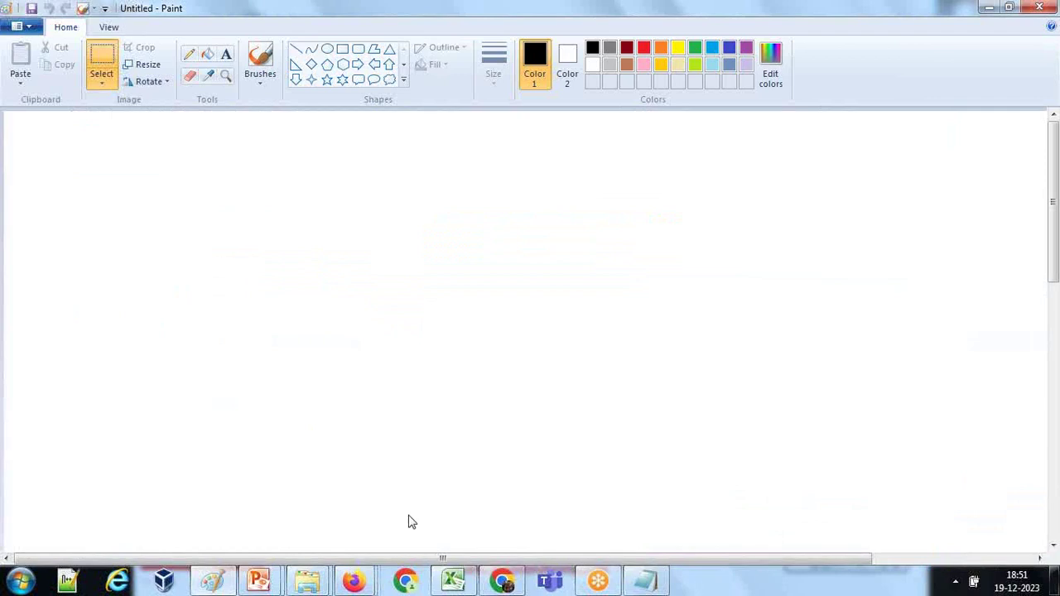
{"action": "mouse_move", "coordinate": [646, 583]}
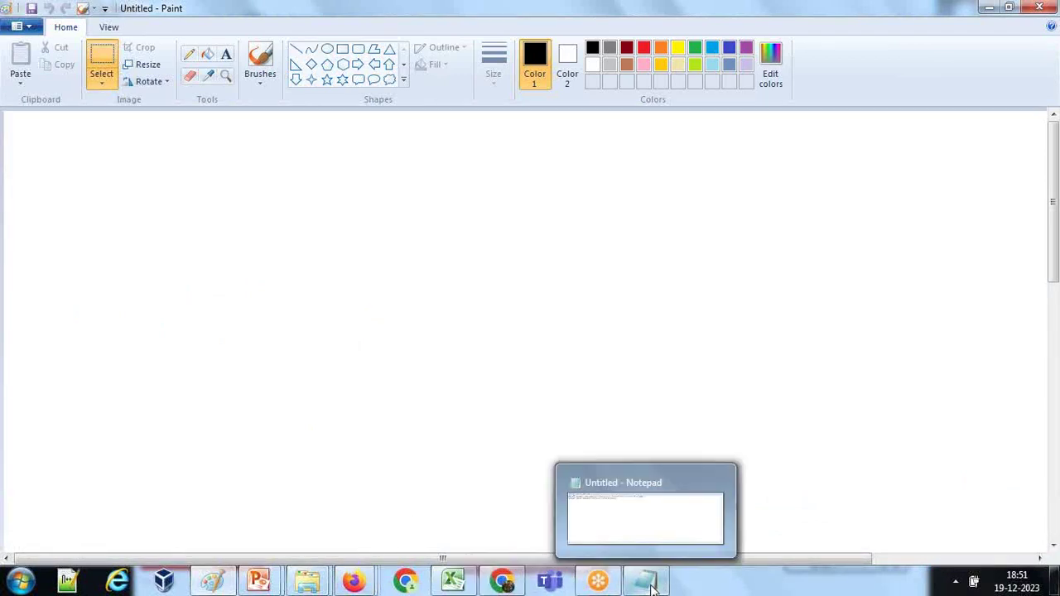
Step: Show the Groovy#21 slide with sample rows and expected January values 1000, 1200, 1400
{"action": "mouse_move", "coordinate": [259, 581]}
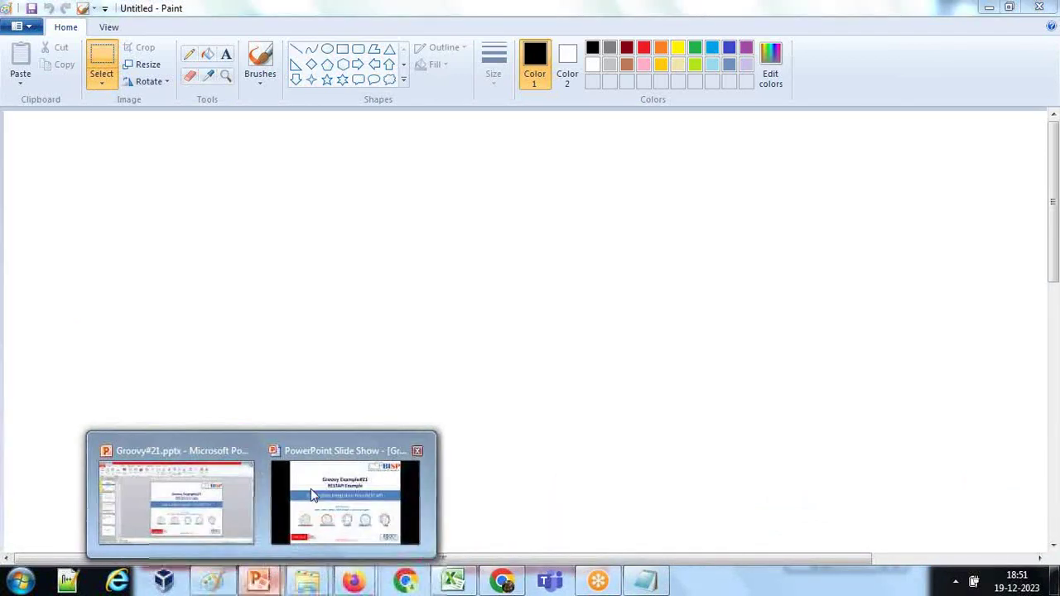
{"action": "left_click", "coordinate": [214, 495]}
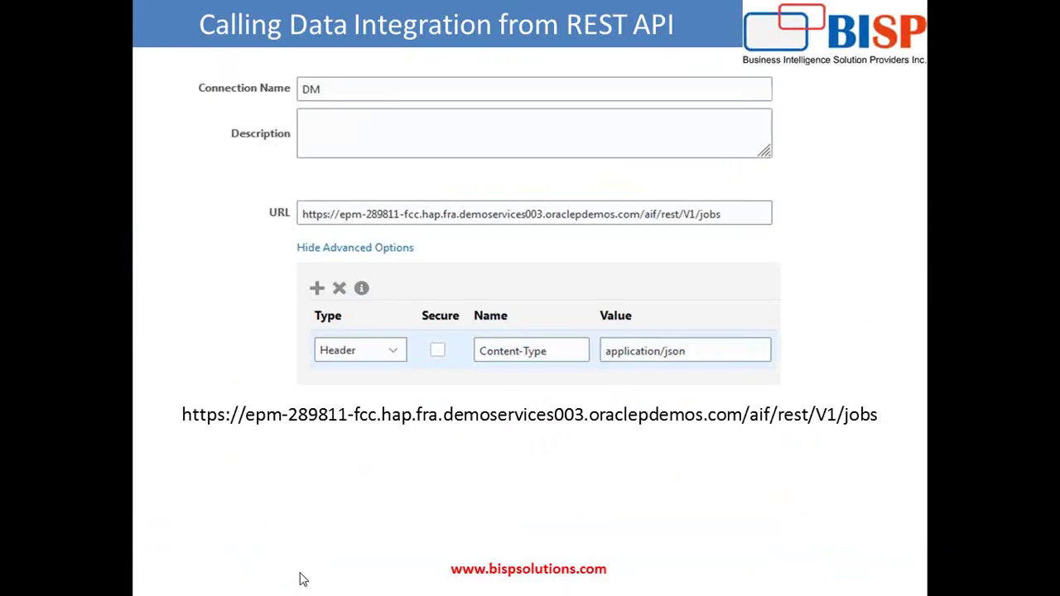
{"action": "left_click", "coordinate": [303, 580]}
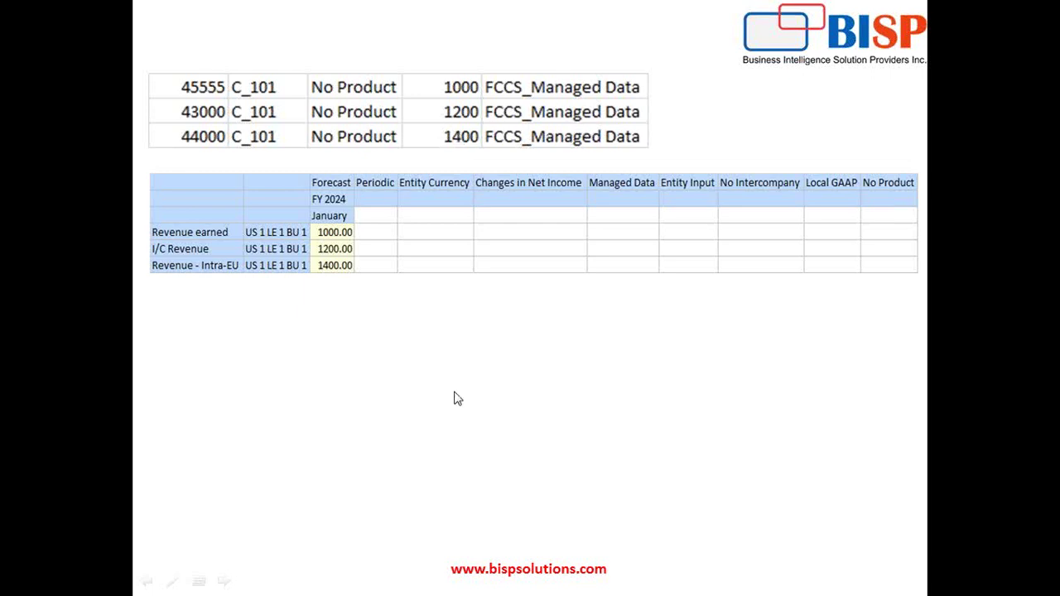
{"action": "key", "text": "super"}
{"action": "key", "text": "super"}
{"action": "key", "text": "super"}
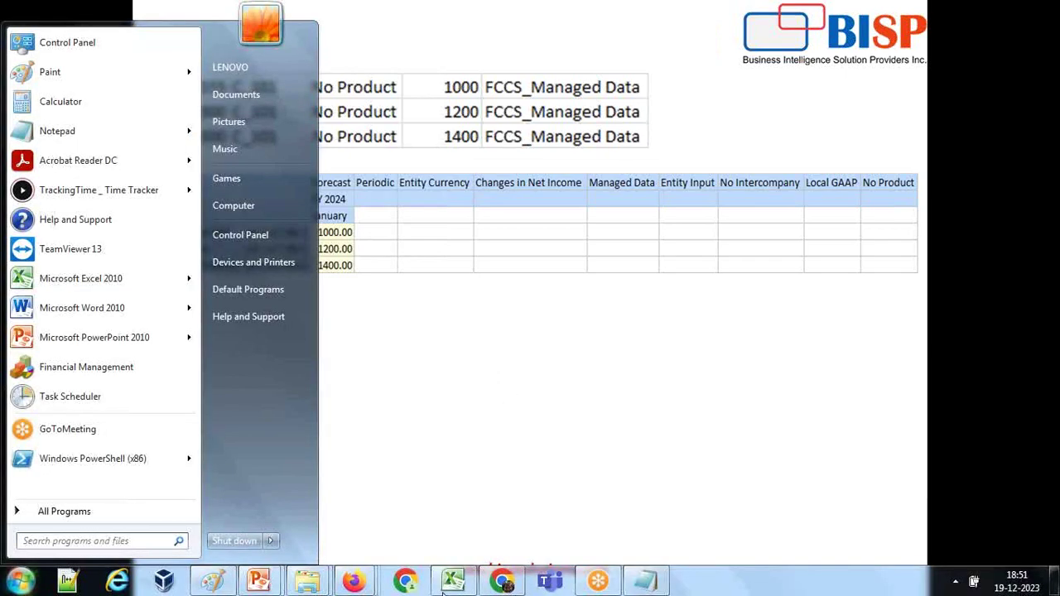
Step: Refresh the Smart View grid and set January Forecast cells C4:C6 to #Missing
{"action": "left_click", "coordinate": [453, 580]}
{"action": "left_click", "coordinate": [415, 397]}
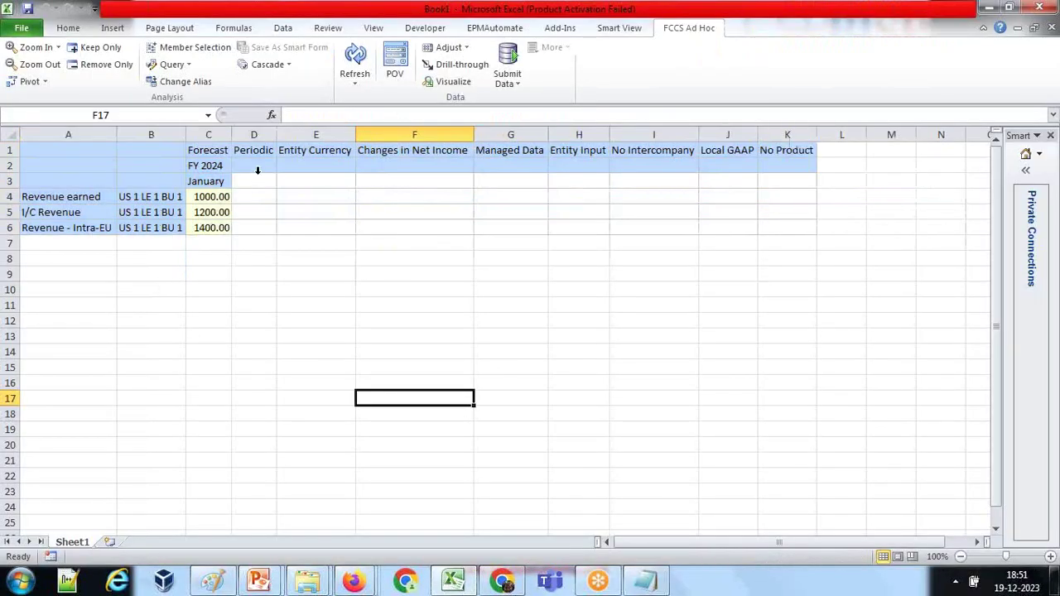
{"action": "left_click", "coordinate": [354, 60]}
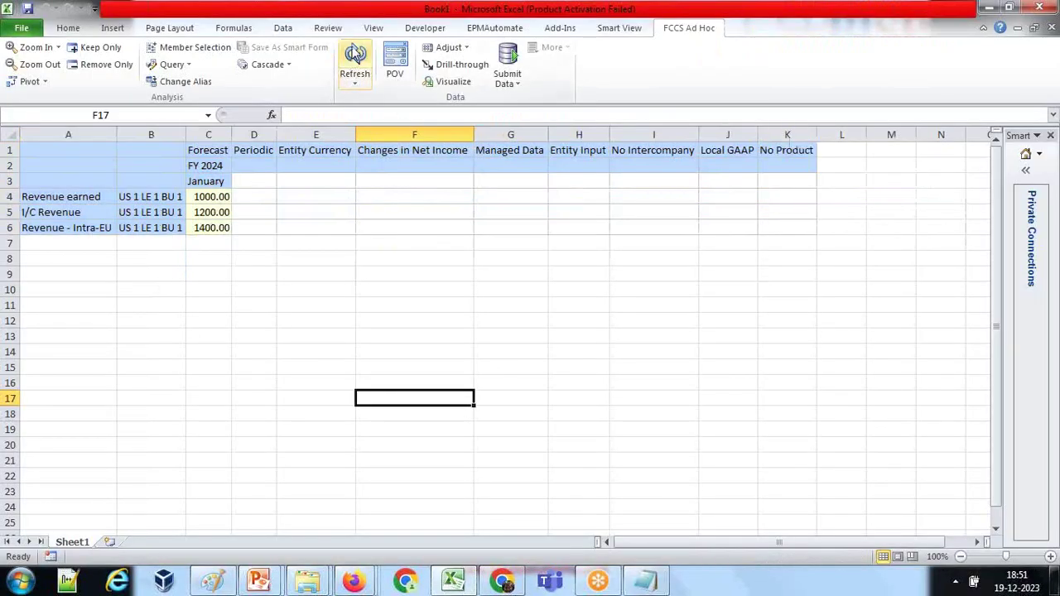
{"action": "left_click", "coordinate": [222, 197]}
{"action": "type", "text": "#Missing"}
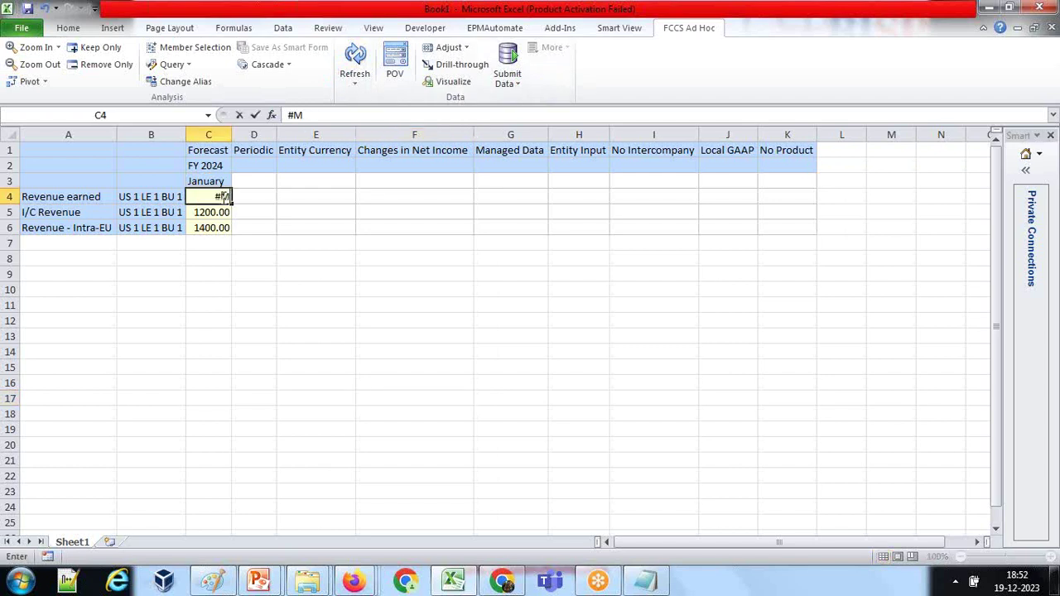
{"action": "key", "text": "Return"}
{"action": "left_click", "coordinate": [222, 196]}
{"action": "key", "text": "ctrl+c"}
{"action": "left_click_drag", "start_coordinate": [222, 196], "coordinate": [213, 228]}
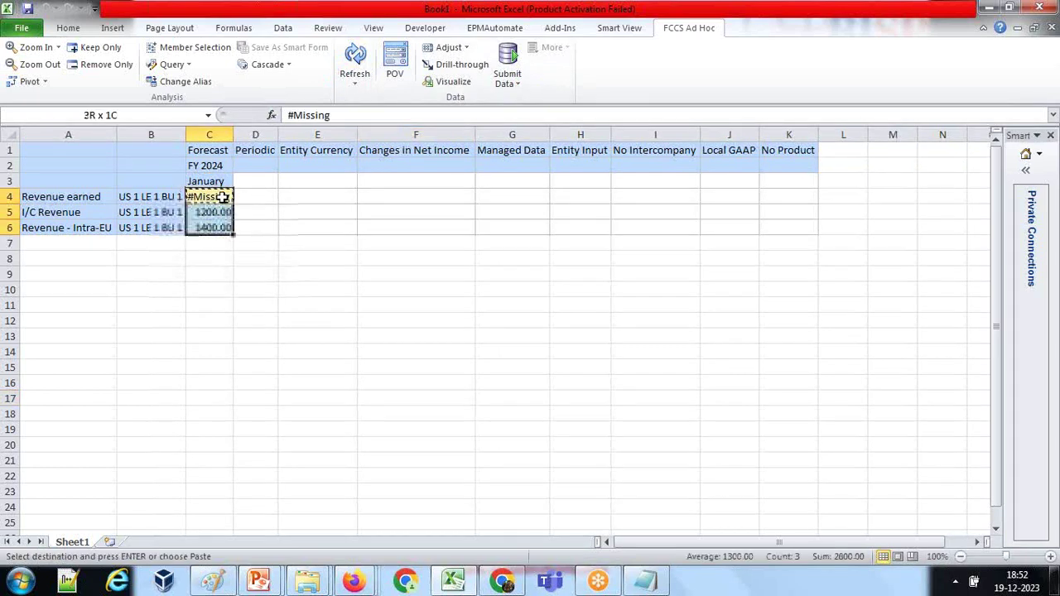
{"action": "key", "text": "ctrl+v"}
{"action": "left_click", "coordinate": [312, 288]}
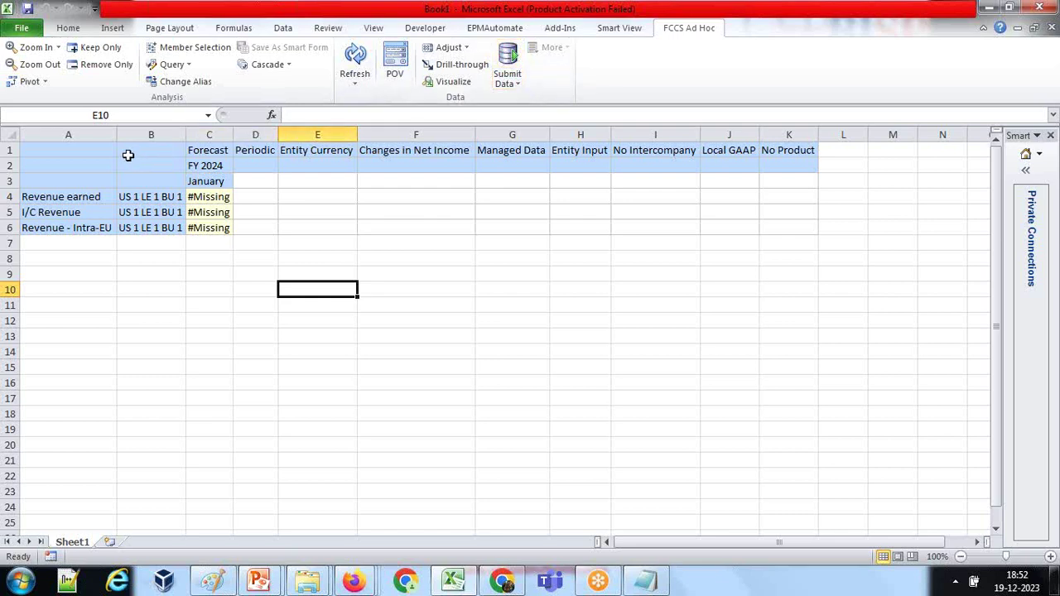
Step: Copy the whole ad hoc grid A1:K6
{"action": "left_click_drag", "start_coordinate": [104, 150], "coordinate": [785, 227]}
{"action": "key", "text": "ctrl+c"}
{"action": "left_click", "coordinate": [214, 583]}
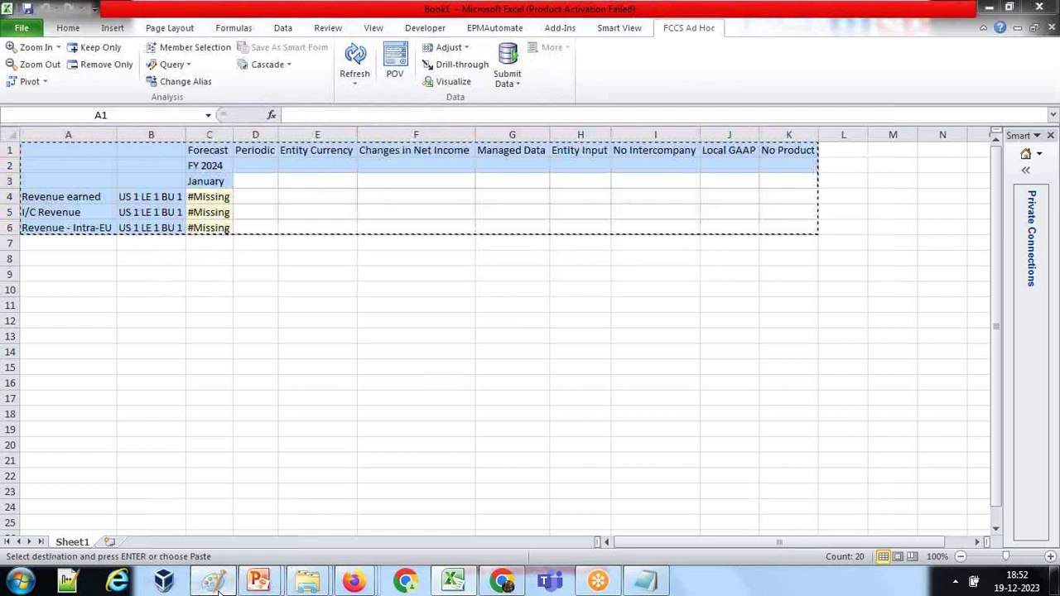
Step: Paste the #Missing grid into Paint and label it 'Before Loading Data' above
{"action": "key", "text": "ctrl+v"}
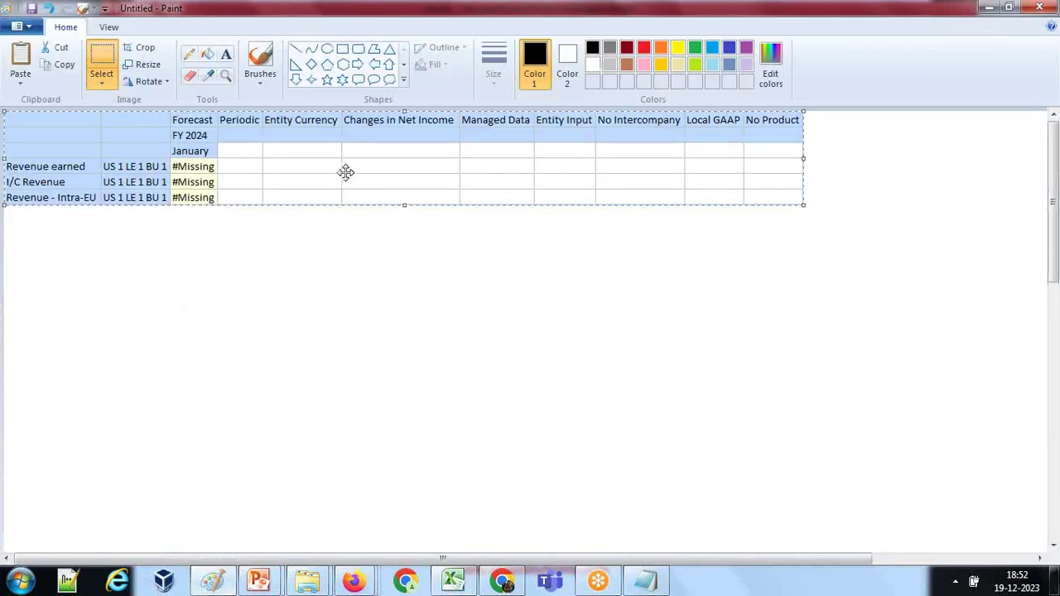
{"action": "left_click_drag", "start_coordinate": [345, 171], "coordinate": [345, 201]}
{"action": "left_click", "coordinate": [226, 55]}
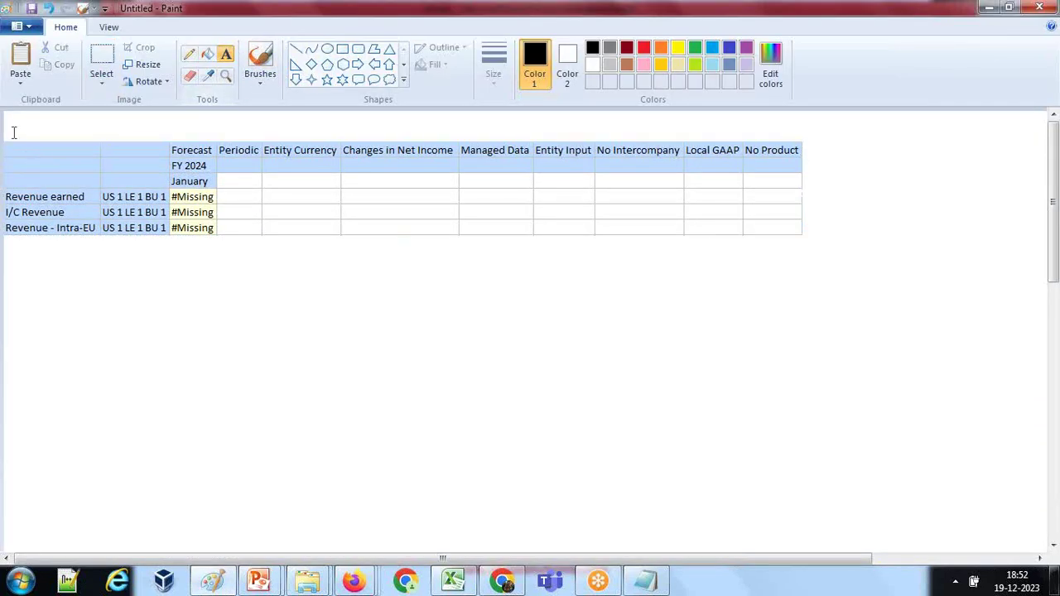
{"action": "left_click", "coordinate": [11, 129]}
{"action": "type", "text": "Before"}
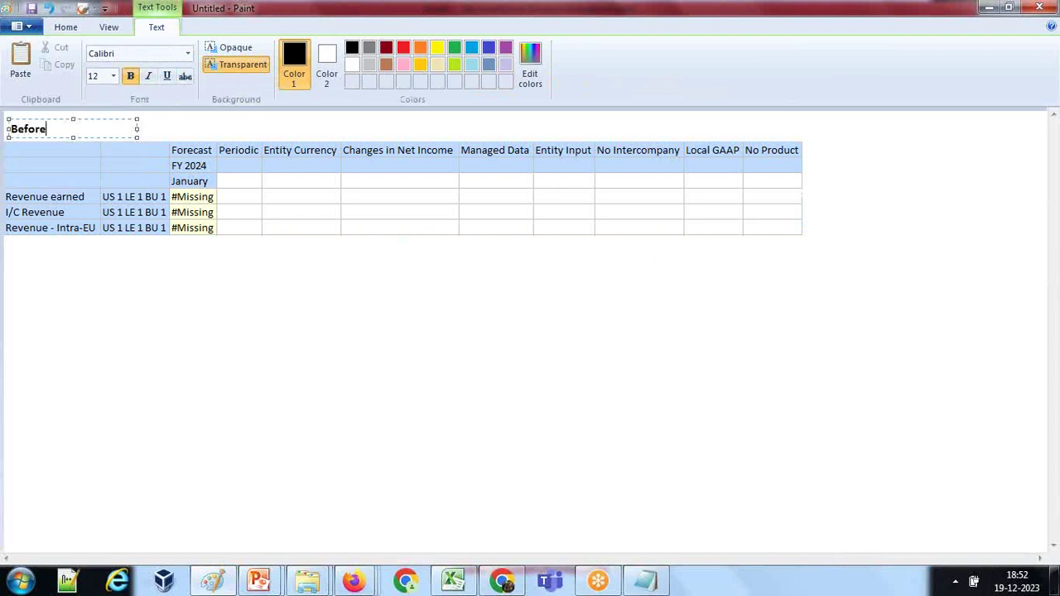
{"action": "type", "text": " Loading Data"}
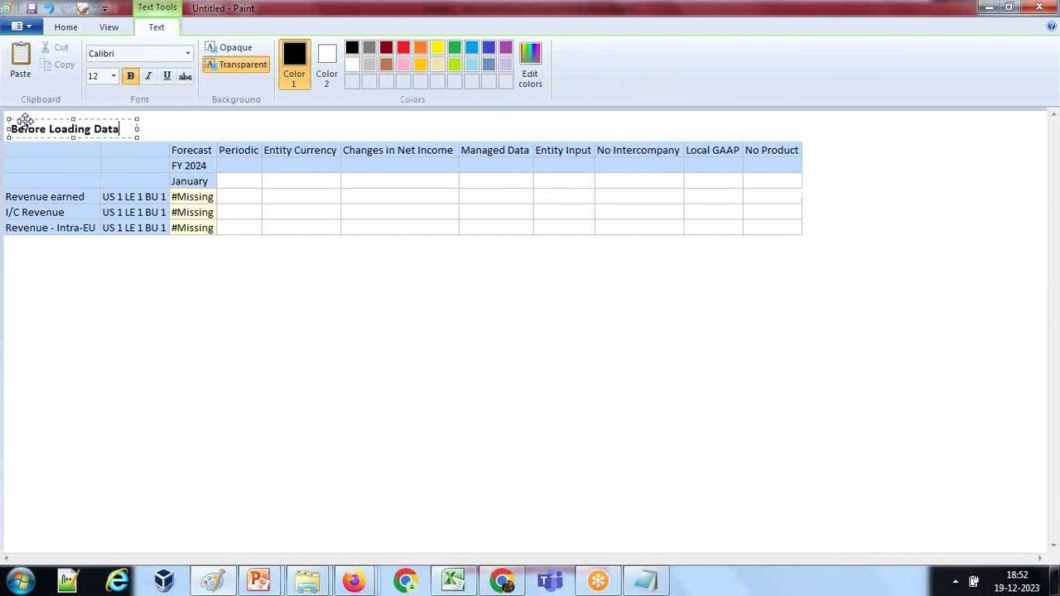
{"action": "left_click_drag", "start_coordinate": [27, 119], "coordinate": [20, 122]}
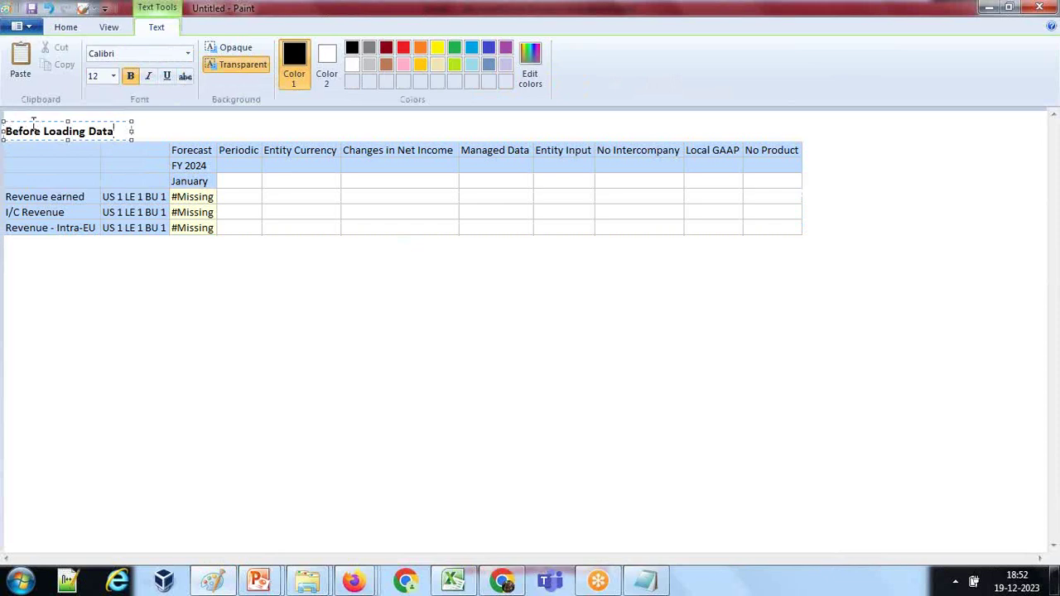
Step: Review the three loaded rows in the Data Load Workbench and recent process runs, then open the AM_DLR rule
{"action": "mouse_move", "coordinate": [353, 580]}
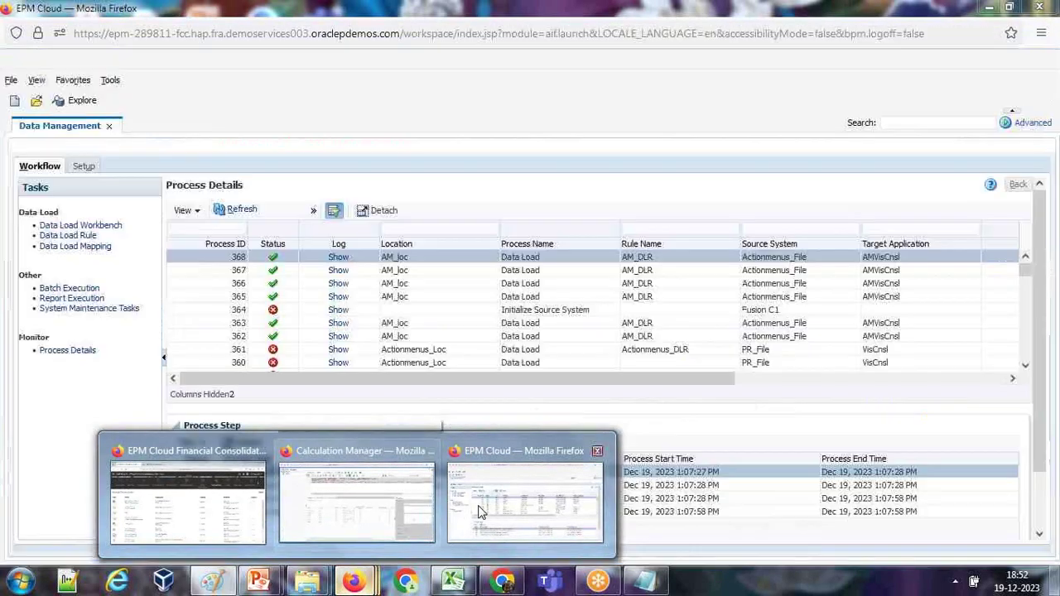
{"action": "left_click", "coordinate": [478, 511]}
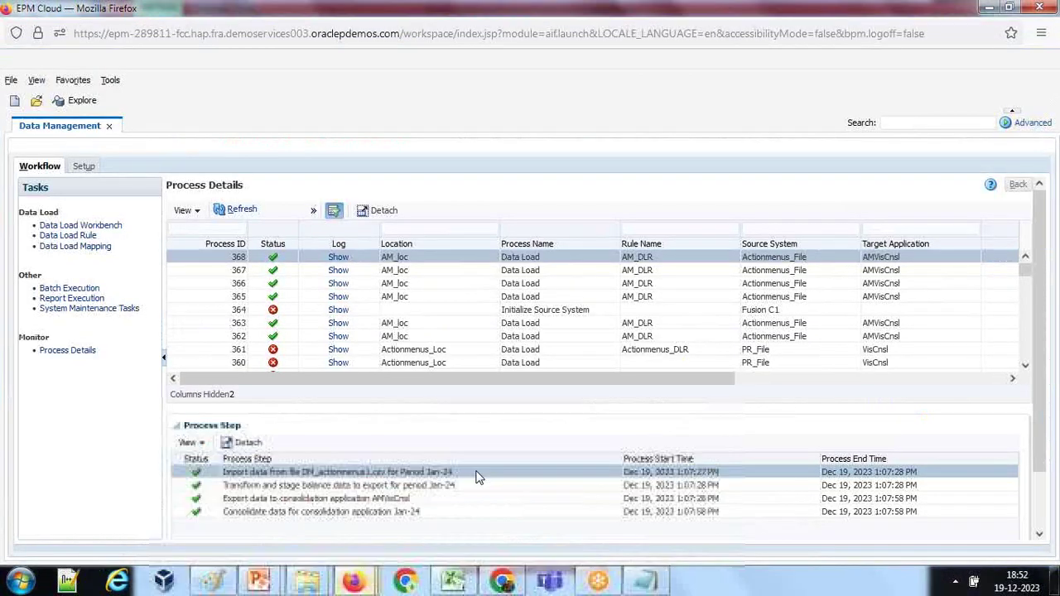
{"action": "left_click", "coordinate": [83, 225]}
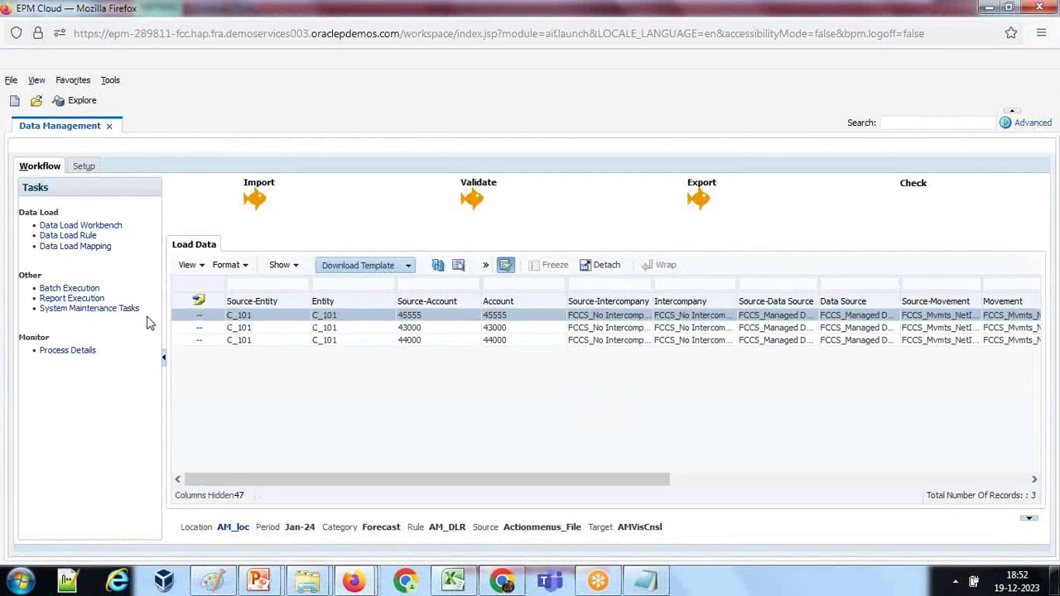
{"action": "left_click", "coordinate": [69, 351]}
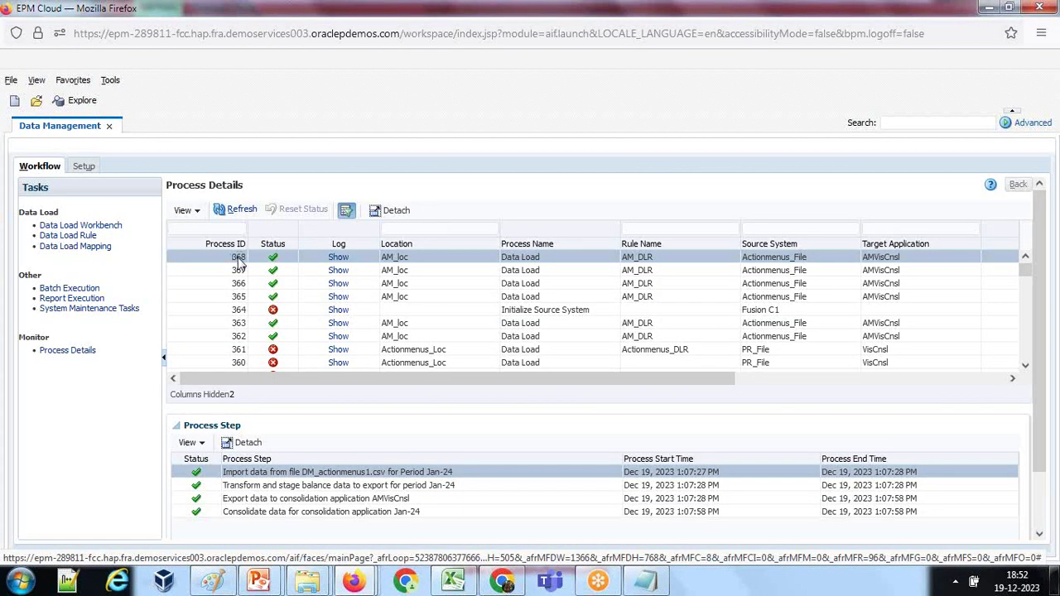
{"action": "left_click", "coordinate": [81, 225]}
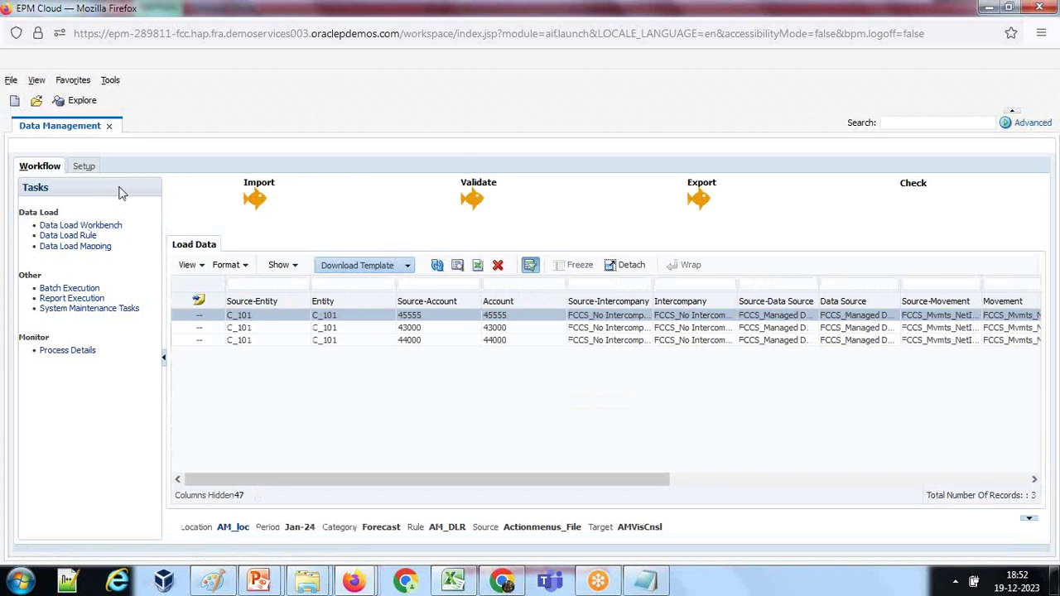
{"action": "left_click", "coordinate": [81, 238]}
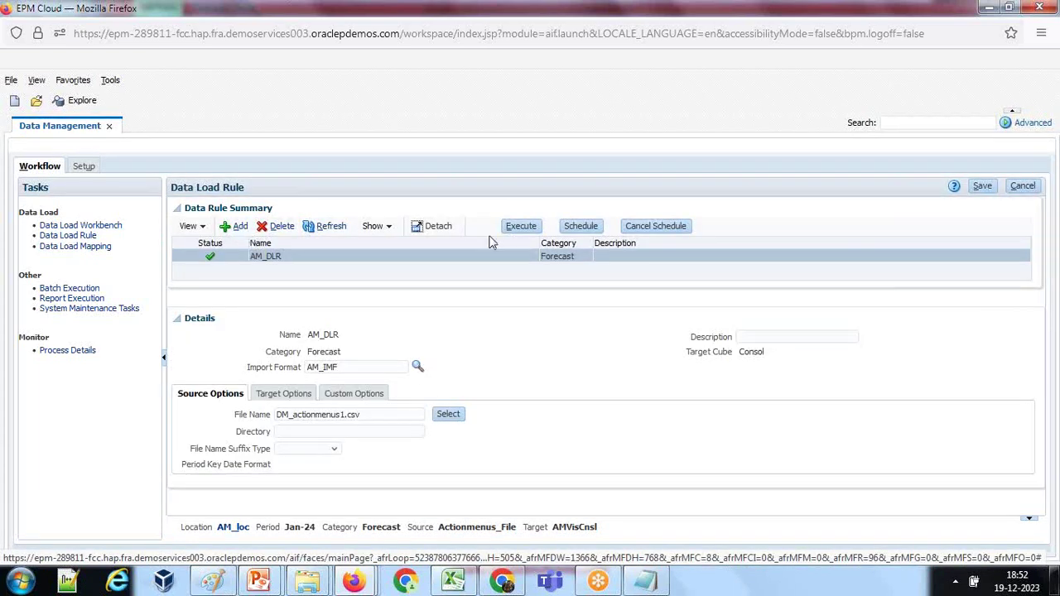
Step: Run AM_DLR for Jan-24 with import from source and export to target in Replace mode
{"action": "left_click", "coordinate": [530, 229]}
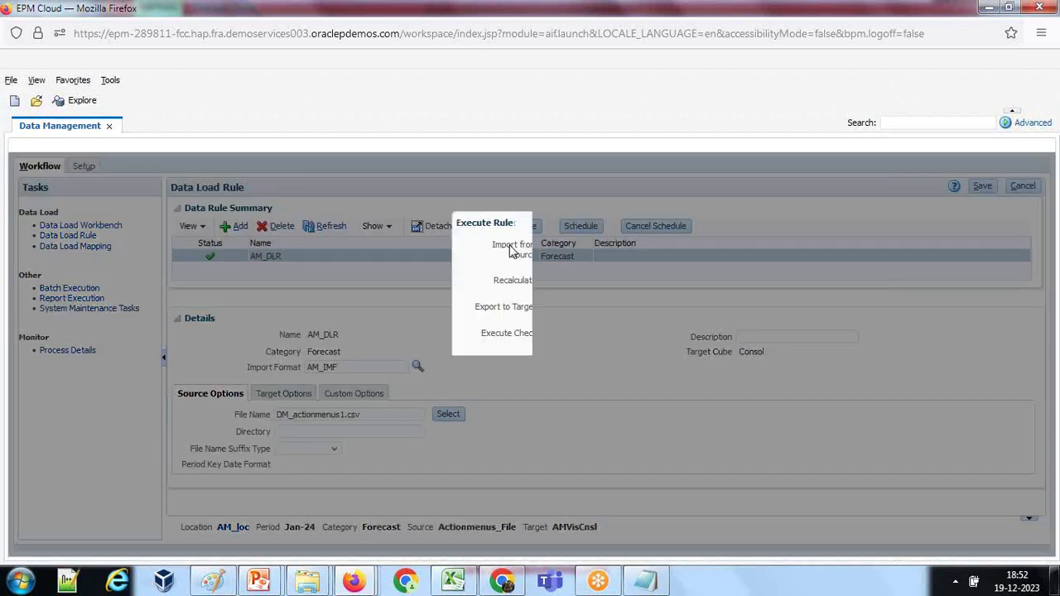
{"action": "left_click", "coordinate": [545, 245]}
{"action": "left_click", "coordinate": [545, 307]}
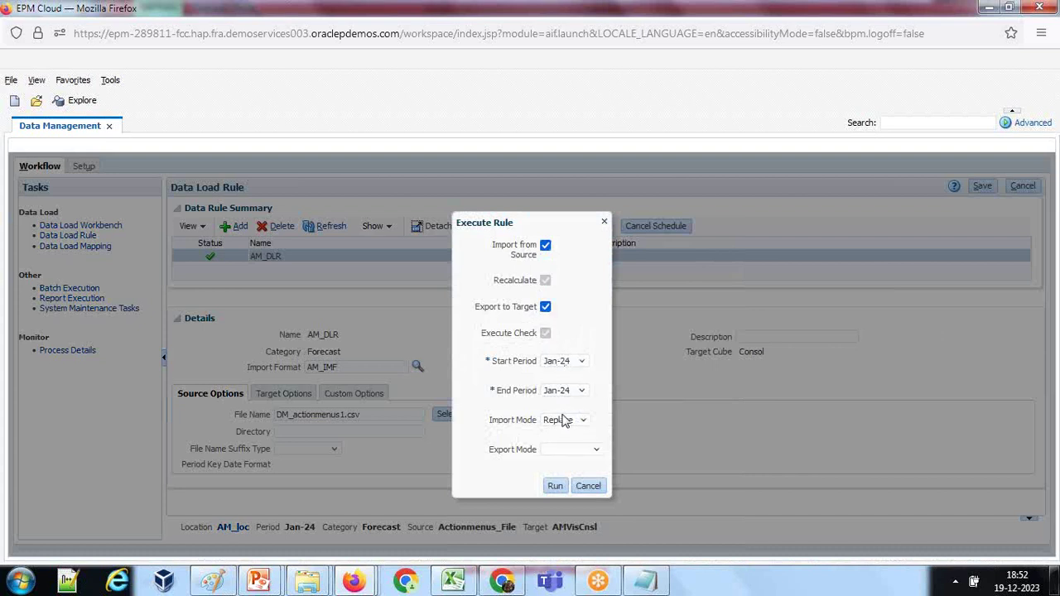
{"action": "left_click", "coordinate": [566, 451]}
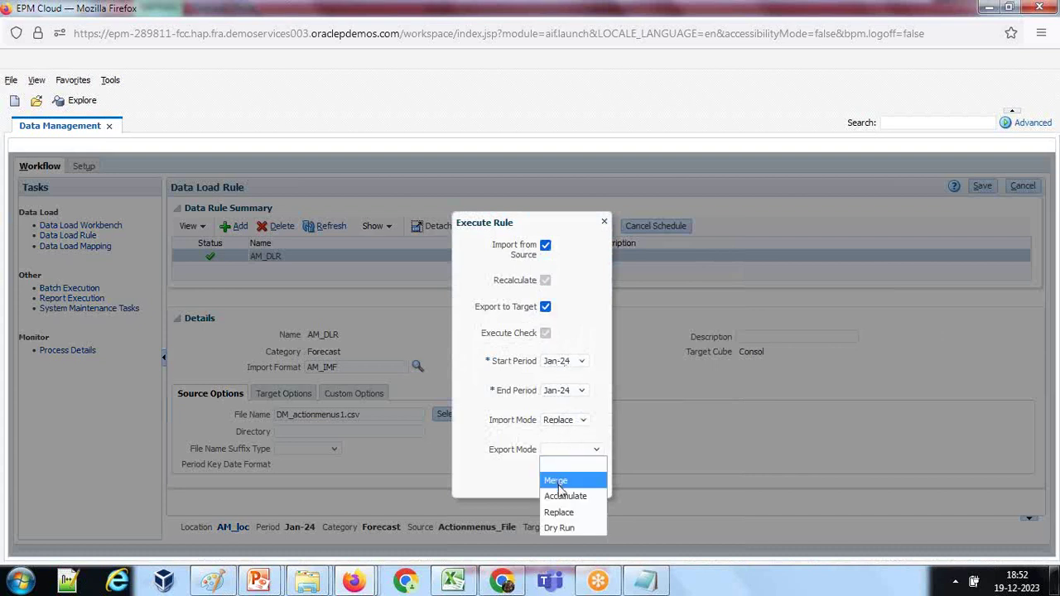
{"action": "left_click", "coordinate": [557, 513]}
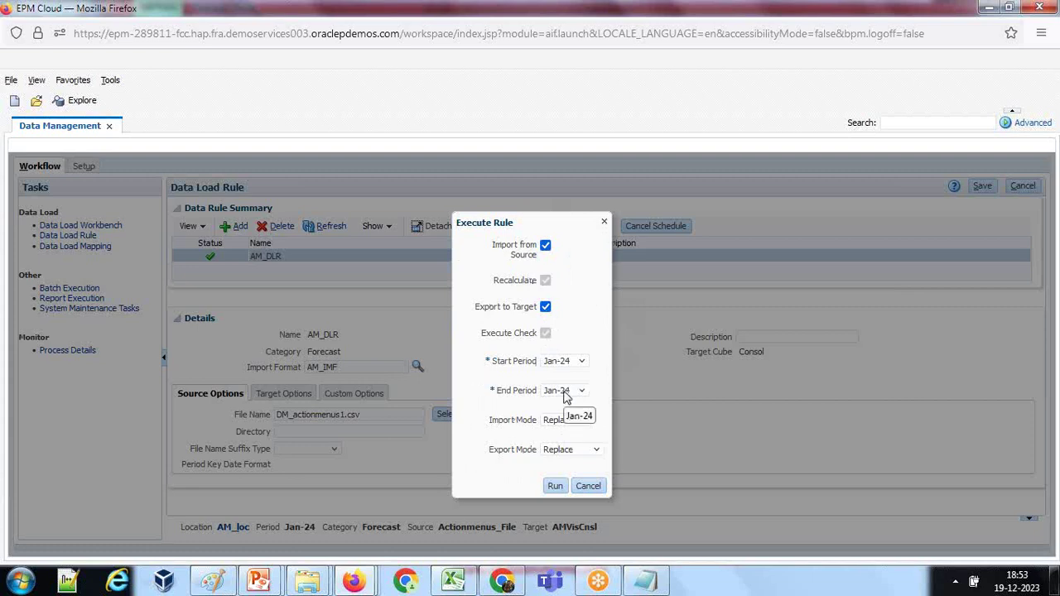
{"action": "left_click", "coordinate": [550, 486]}
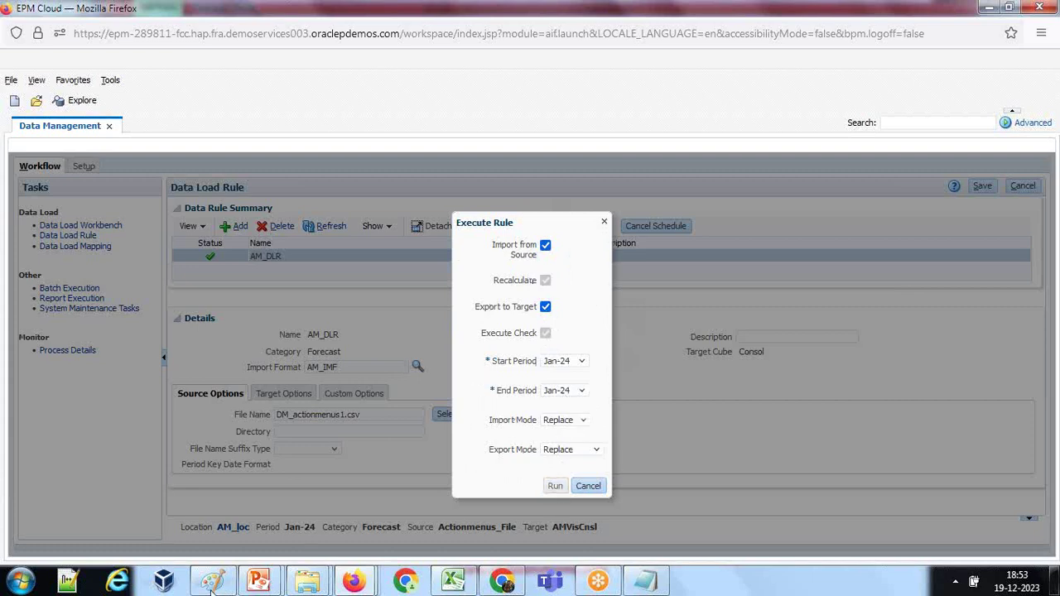
Step: Launch Paint, acknowledge the process 369 submission and refresh the rule's run status
{"action": "left_click", "coordinate": [22, 582]}
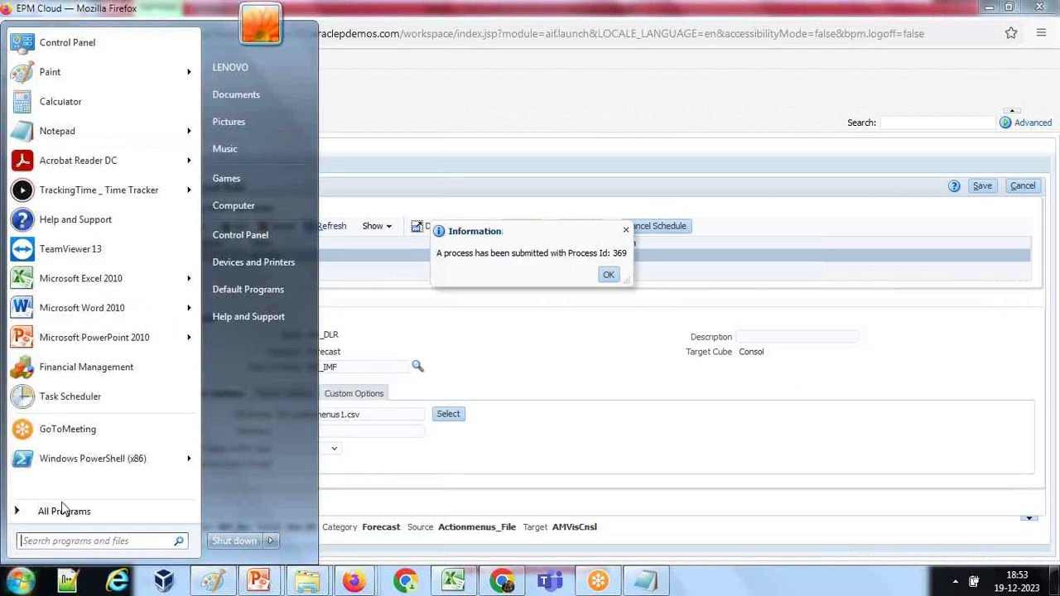
{"action": "left_click", "coordinate": [64, 76]}
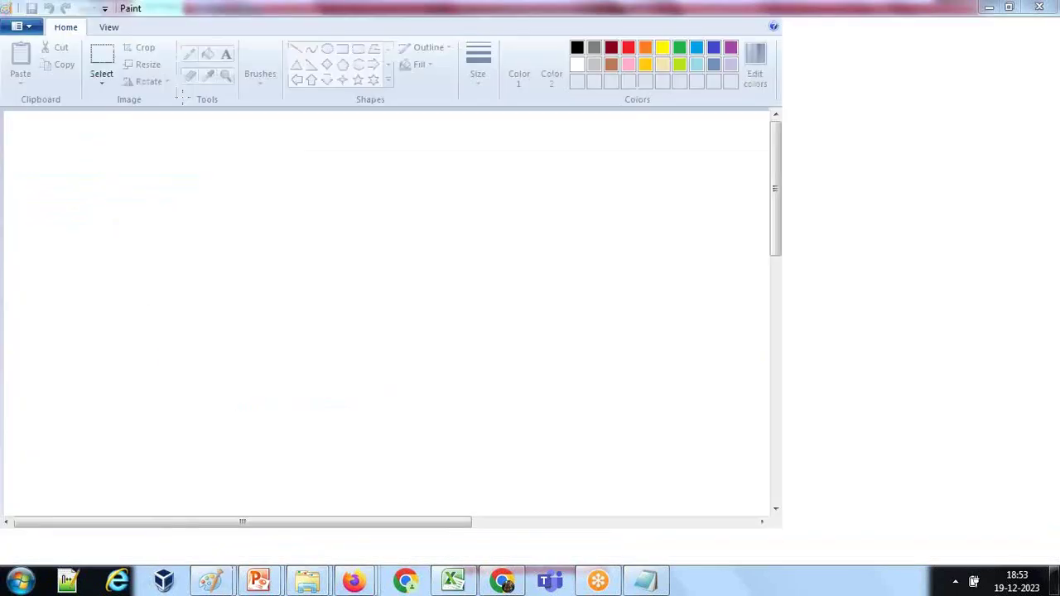
{"action": "key", "text": "alt+Tab"}
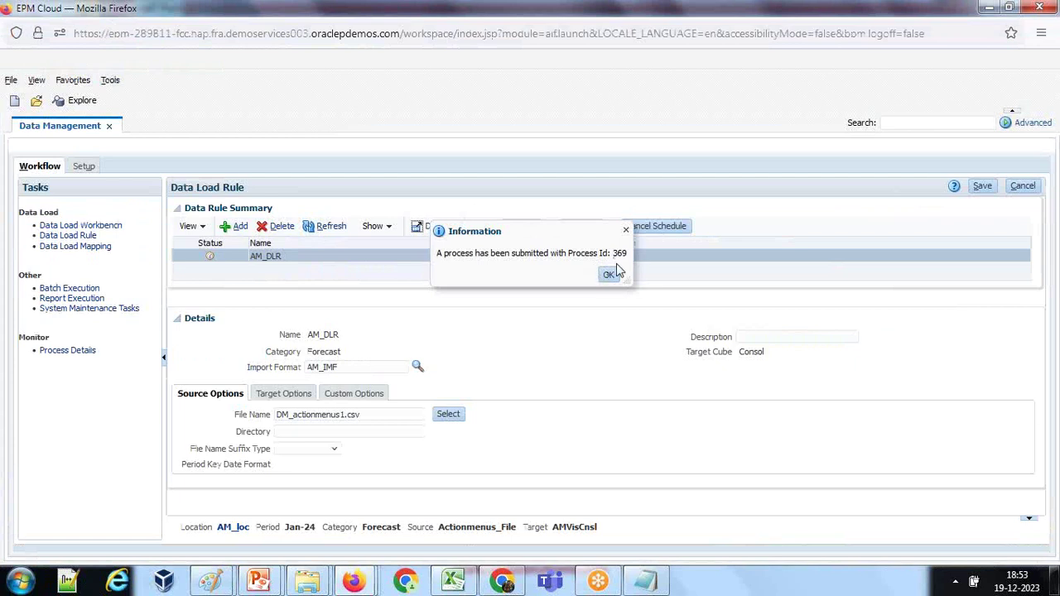
{"action": "left_click", "coordinate": [608, 276]}
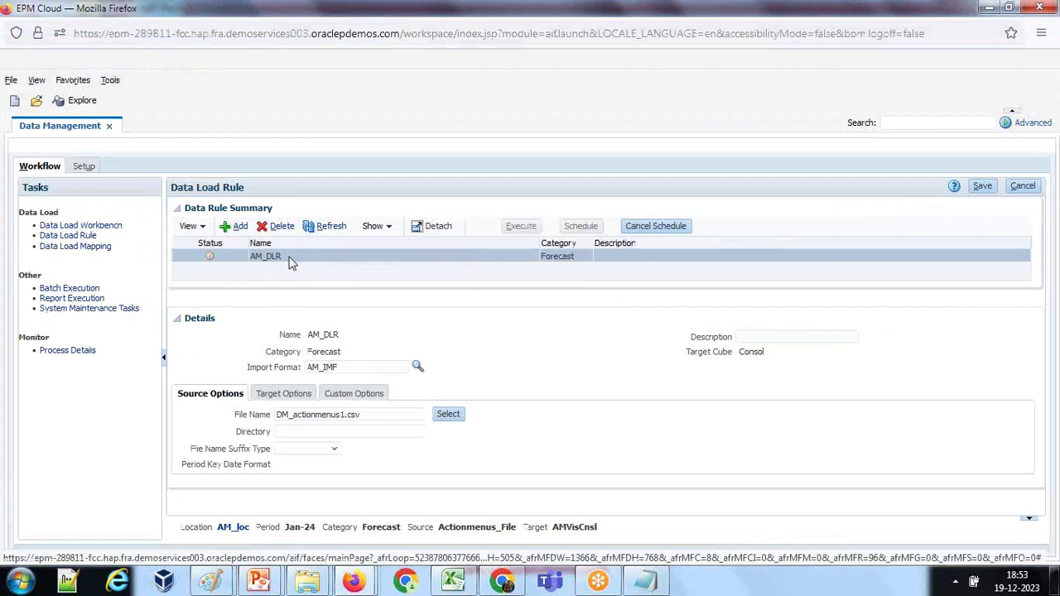
{"action": "left_click", "coordinate": [328, 228]}
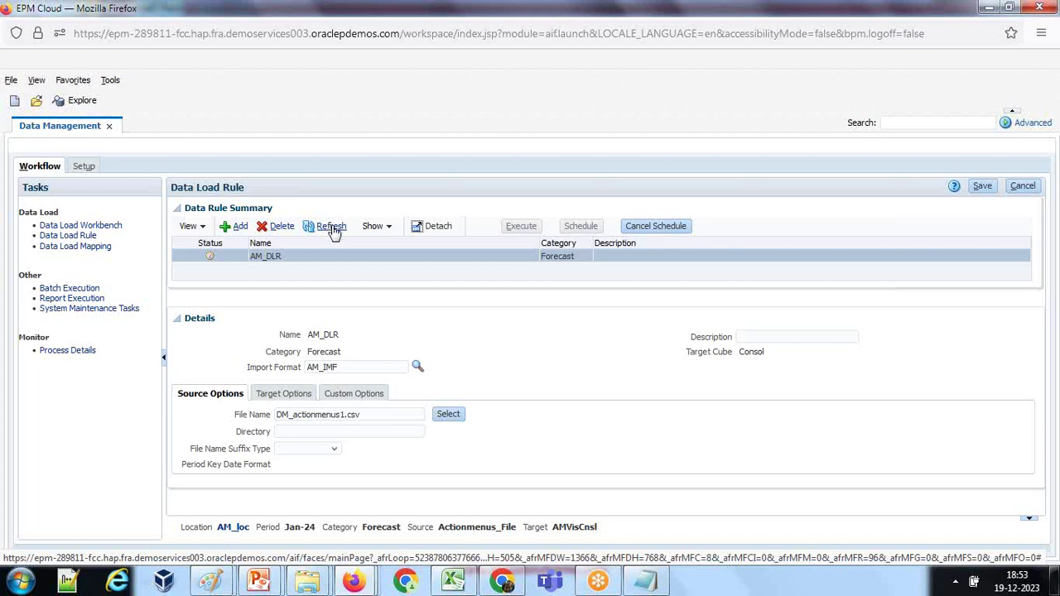
{"action": "left_click", "coordinate": [329, 228]}
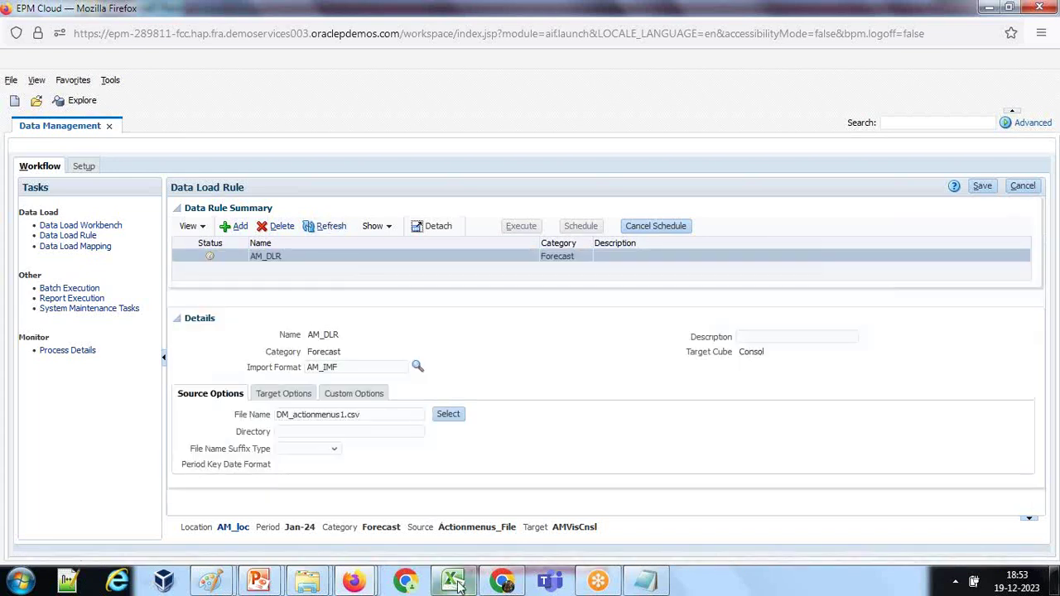
{"action": "key", "text": "alt+Tab"}
{"action": "left_click", "coordinate": [349, 350]}
Step: Refresh the ad hoc grid to show 1000, 1200 and 1400, then copy table A1:K6
{"action": "left_click", "coordinate": [367, 62]}
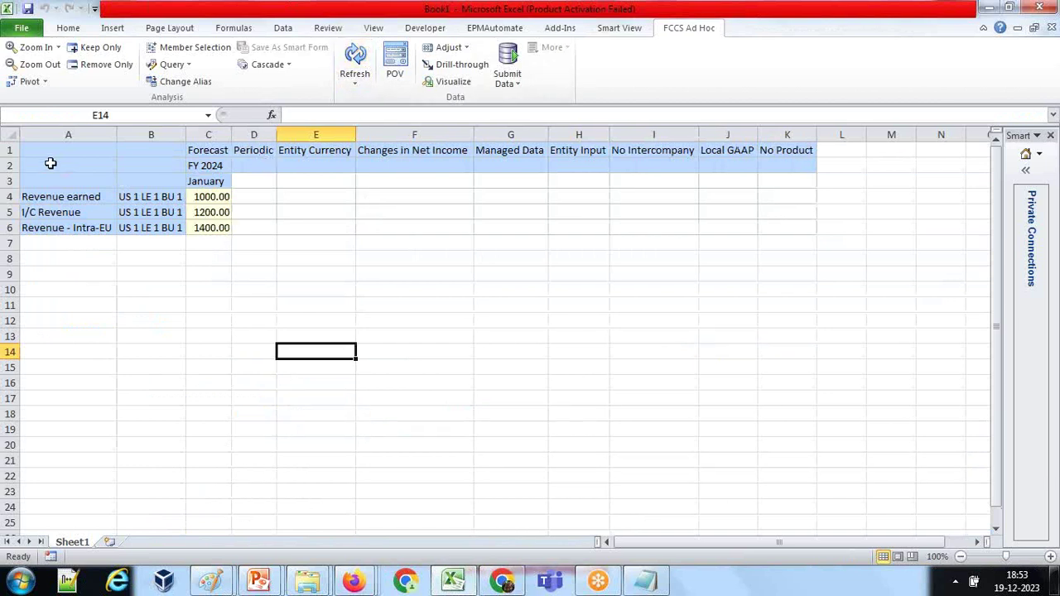
{"action": "left_click_drag", "start_coordinate": [50, 154], "coordinate": [778, 225]}
{"action": "key", "text": "ctrl+c"}
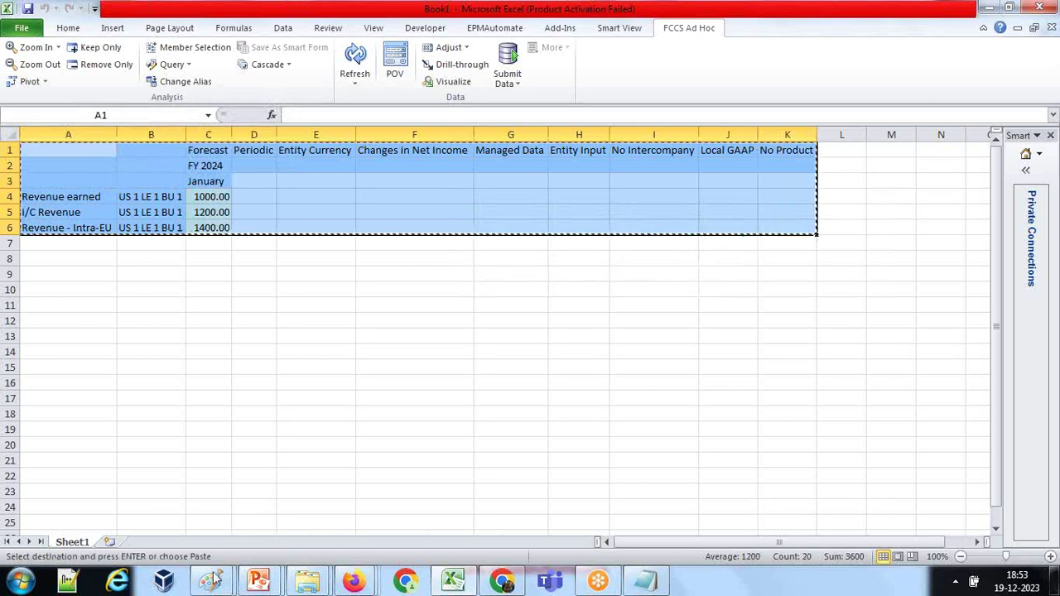
Step: Paste the refreshed 1000/1200/1400 table below the Before Loading Data table
{"action": "mouse_move", "coordinate": [213, 580]}
{"action": "left_click", "coordinate": [159, 515]}
{"action": "left_click", "coordinate": [403, 446]}
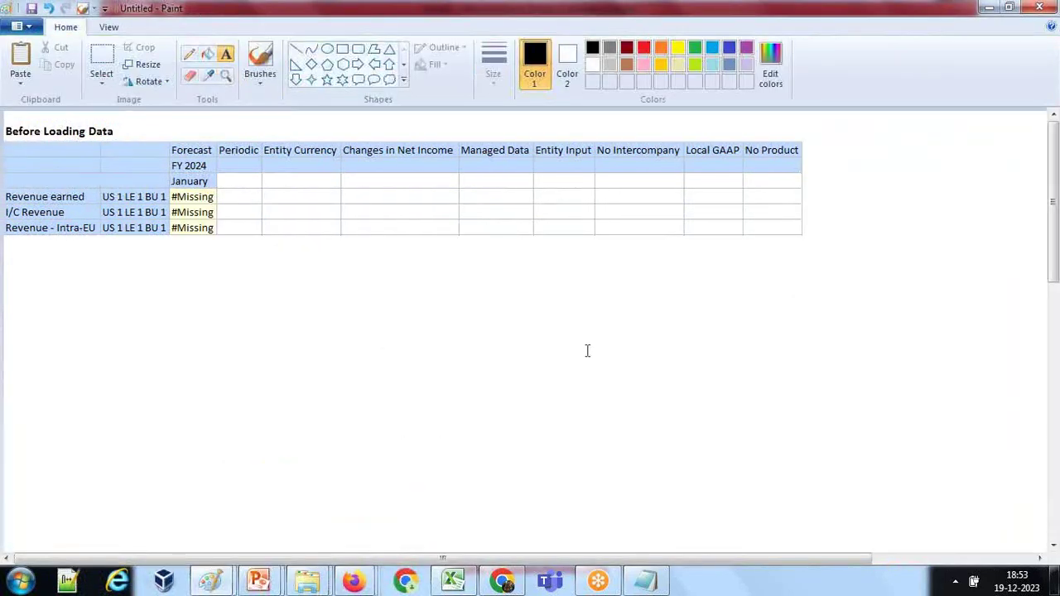
{"action": "key", "text": "ctrl+v"}
{"action": "left_click_drag", "start_coordinate": [279, 192], "coordinate": [280, 324]}
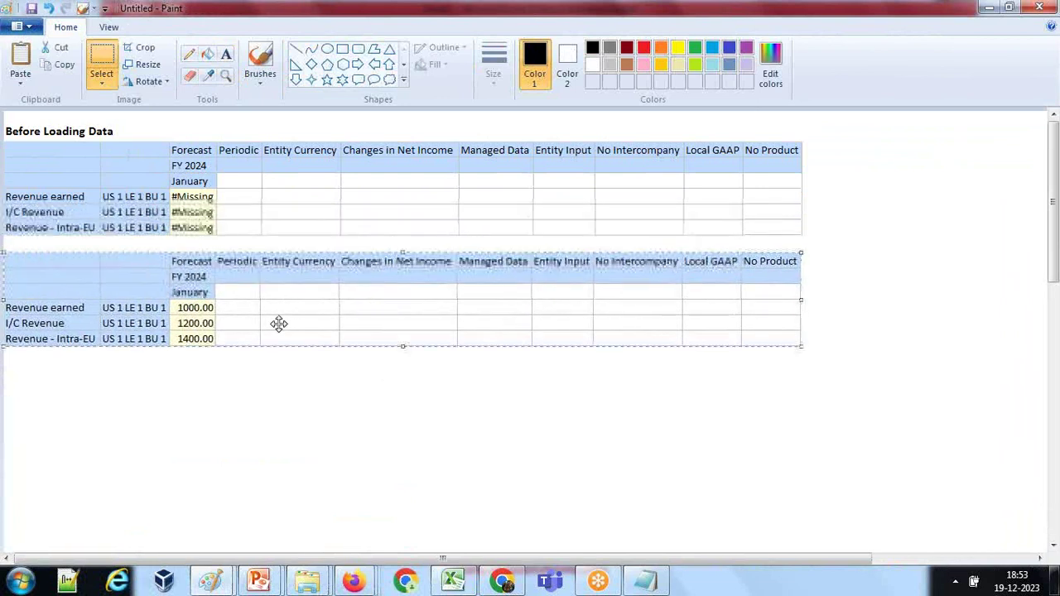
Step: Label the new table 'After Data Load' between the two tables
{"action": "left_click", "coordinate": [226, 54]}
{"action": "left_click", "coordinate": [4, 246]}
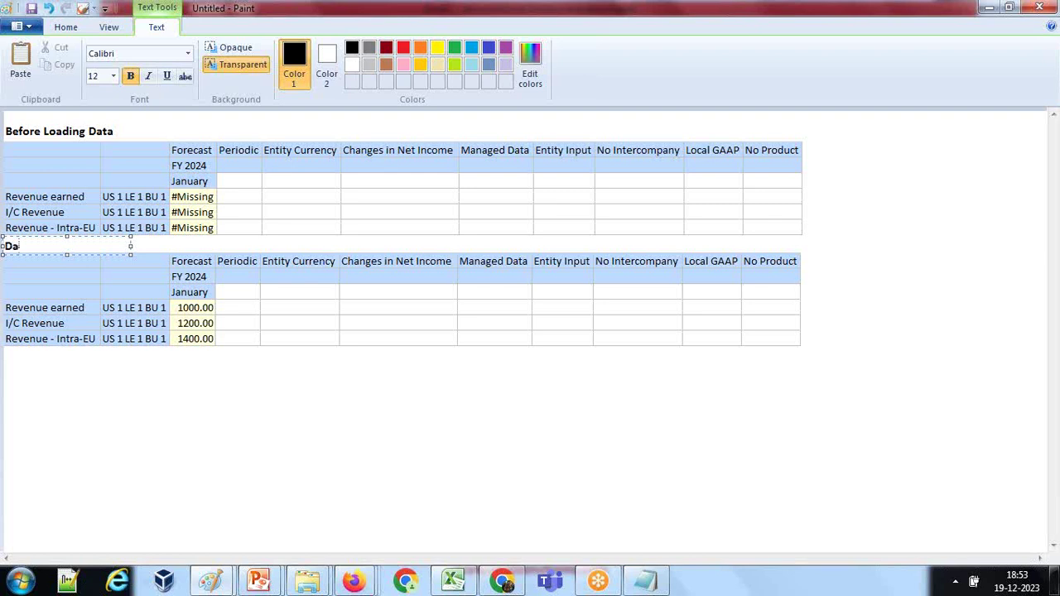
{"action": "type", "text": "After Data Load"}
{"action": "left_click", "coordinate": [370, 373]}
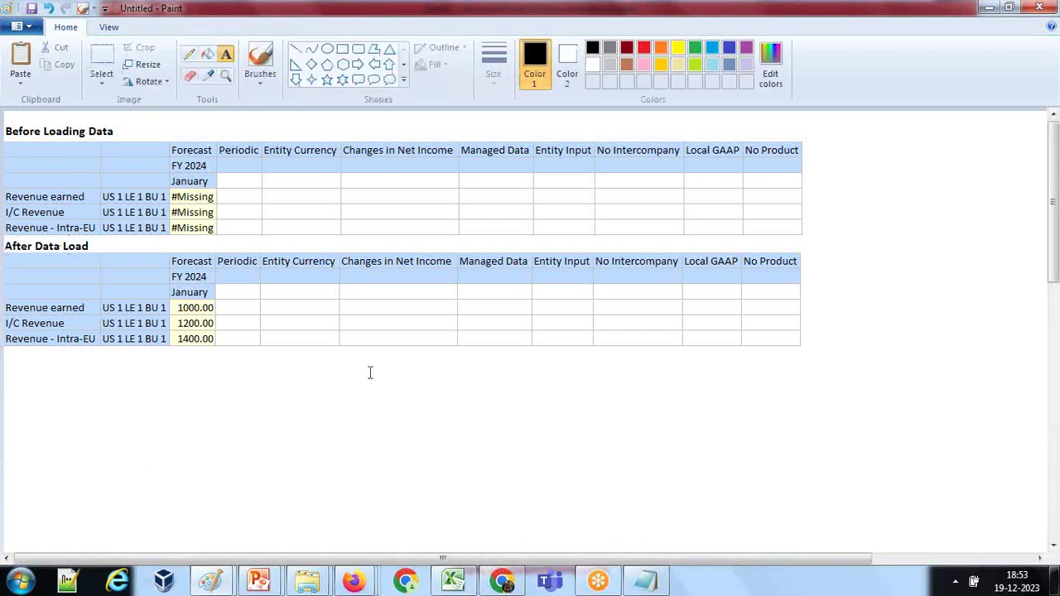
Step: Refresh AM_DLR's status and open Process Details for process 369, showing all steps succeeded
{"action": "mouse_move", "coordinate": [354, 581]}
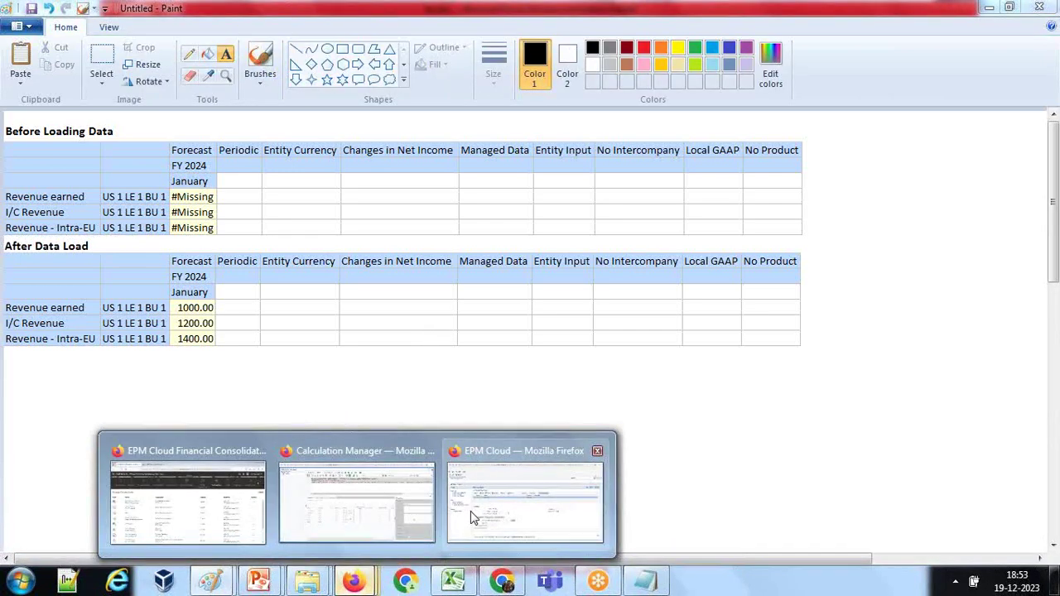
{"action": "left_click", "coordinate": [471, 511]}
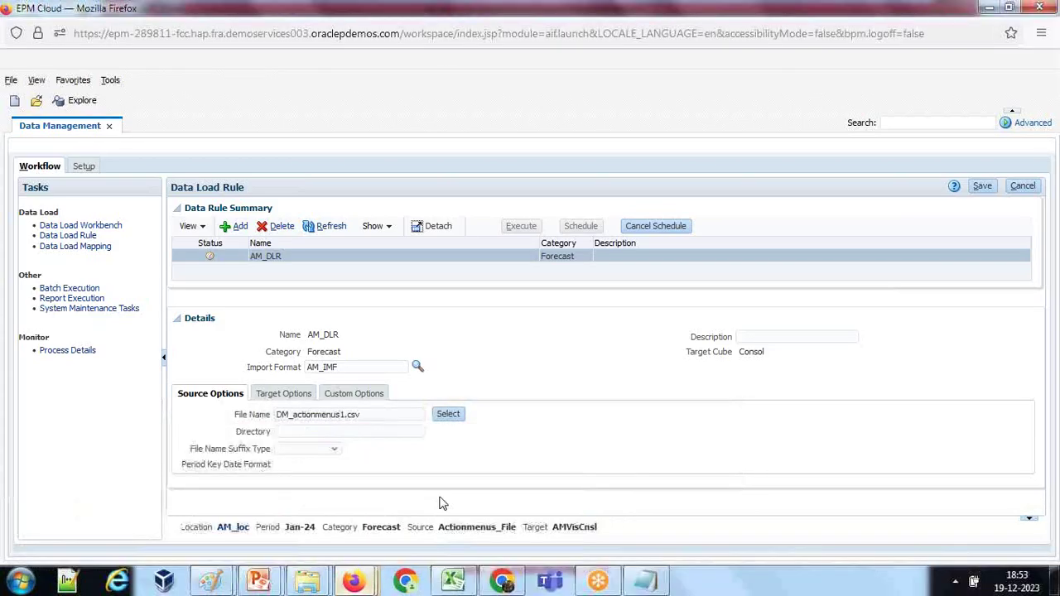
{"action": "left_click", "coordinate": [327, 227]}
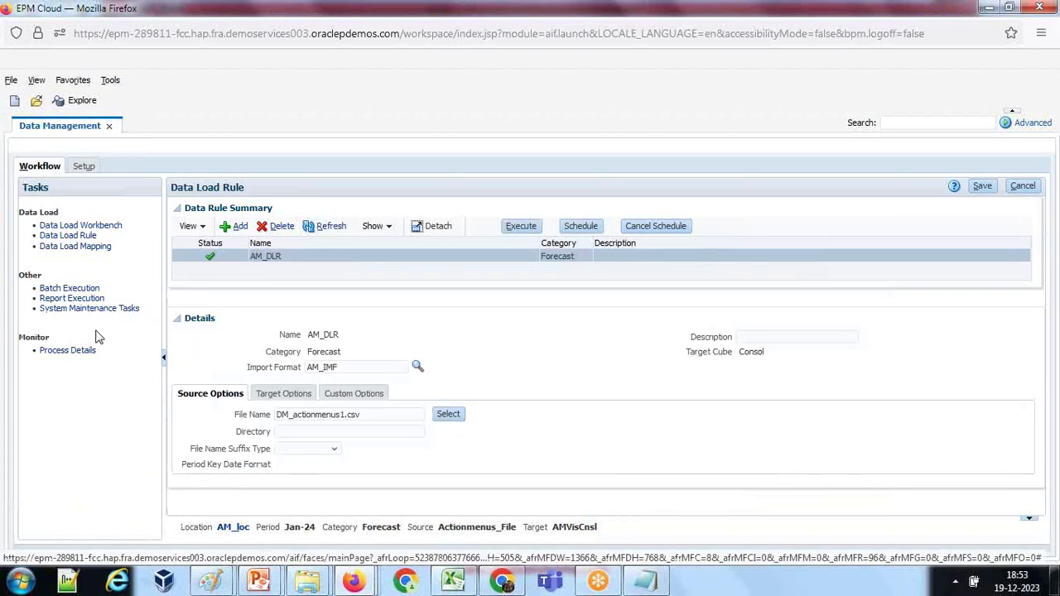
{"action": "left_click", "coordinate": [74, 350]}
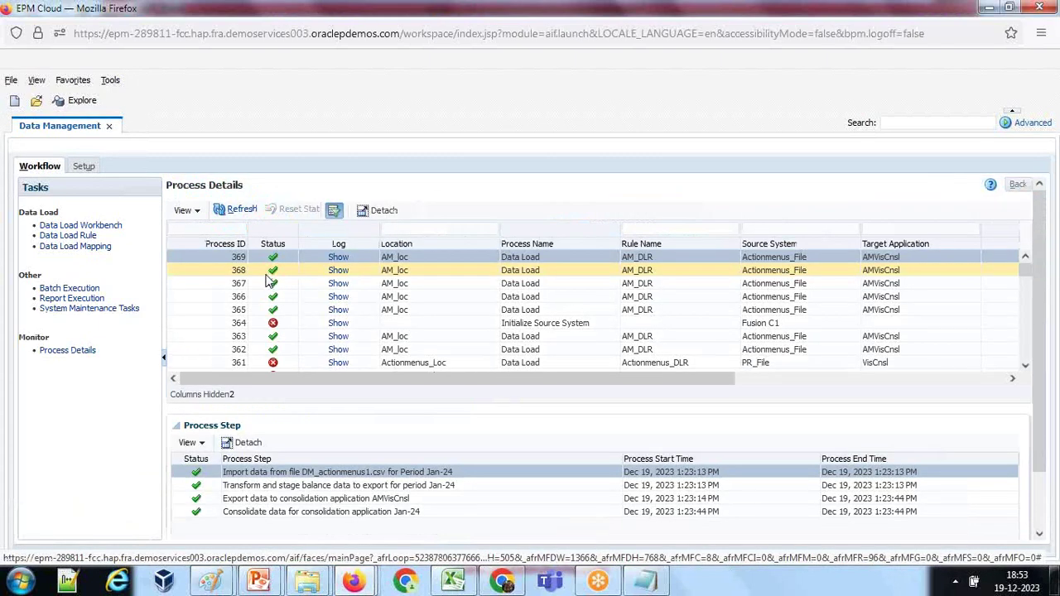
{"action": "left_click", "coordinate": [235, 259]}
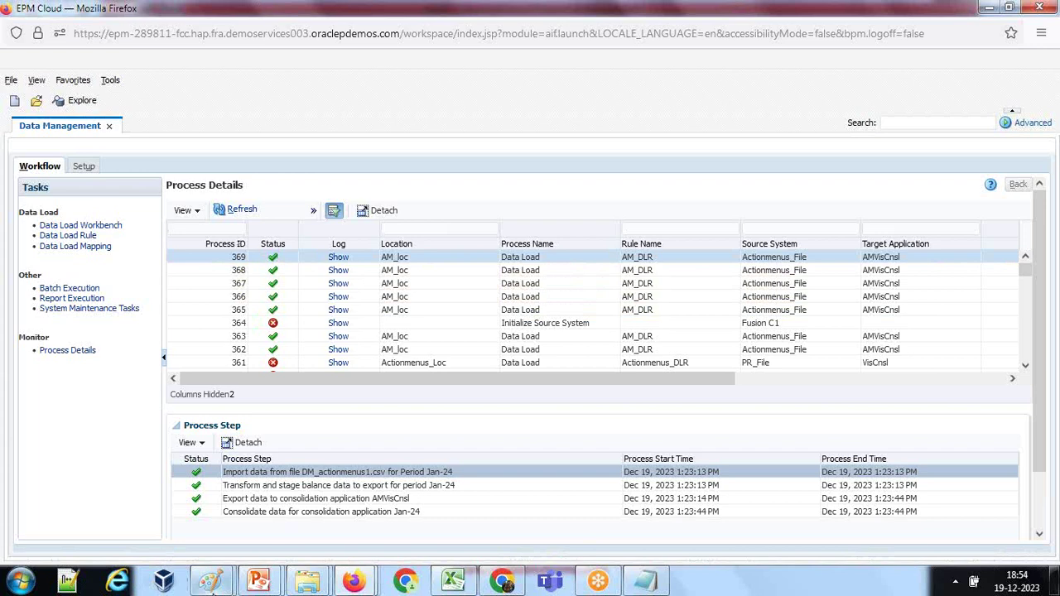
{"action": "left_click", "coordinate": [212, 581]}
Step: Cut the Process Details header and process 369 row from the screenshot into a new unsaved picture
{"action": "left_click", "coordinate": [346, 508]}
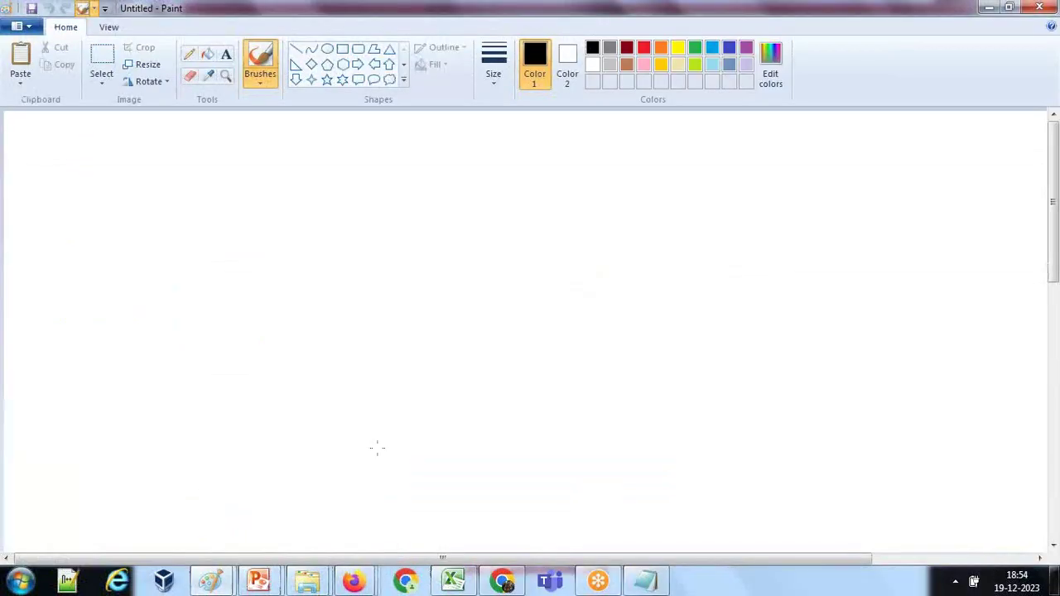
{"action": "key", "text": "ctrl+v"}
{"action": "left_click", "coordinate": [101, 62]}
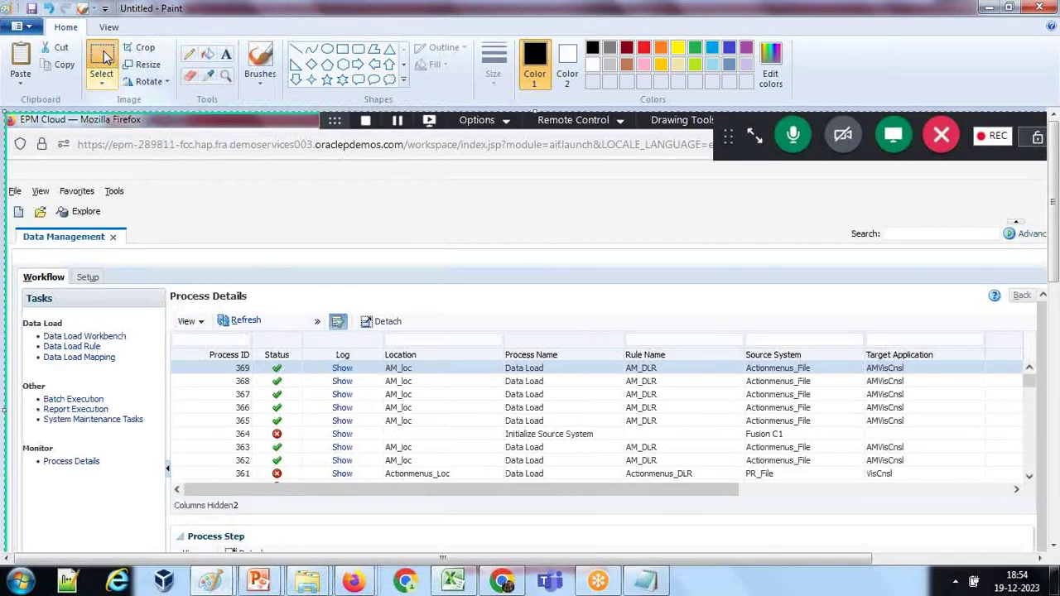
{"action": "left_click_drag", "start_coordinate": [167, 290], "coordinate": [679, 375]}
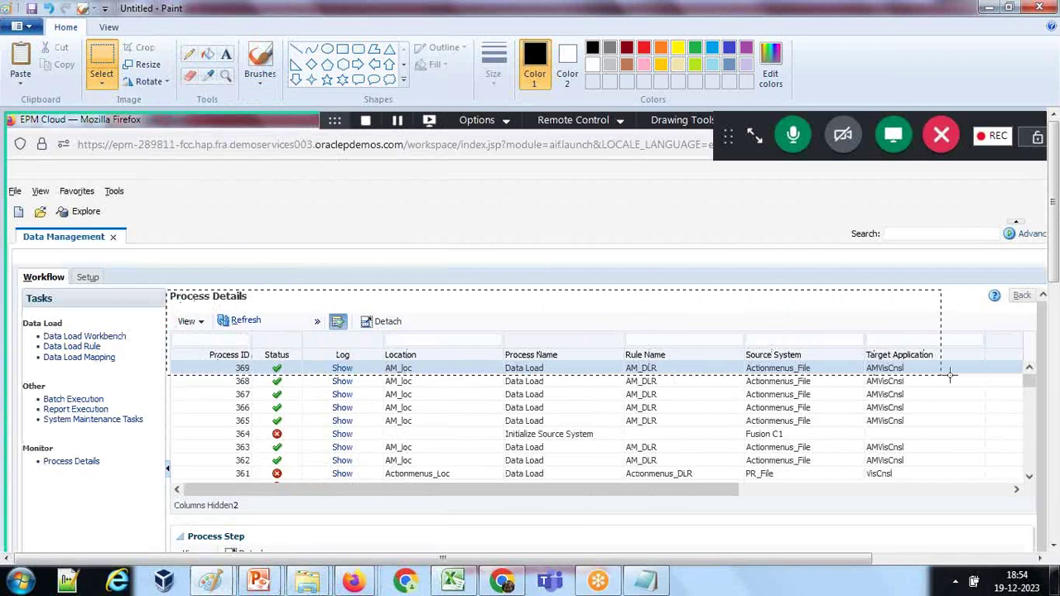
{"action": "left_click_drag", "start_coordinate": [1016, 375], "coordinate": [1040, 373]}
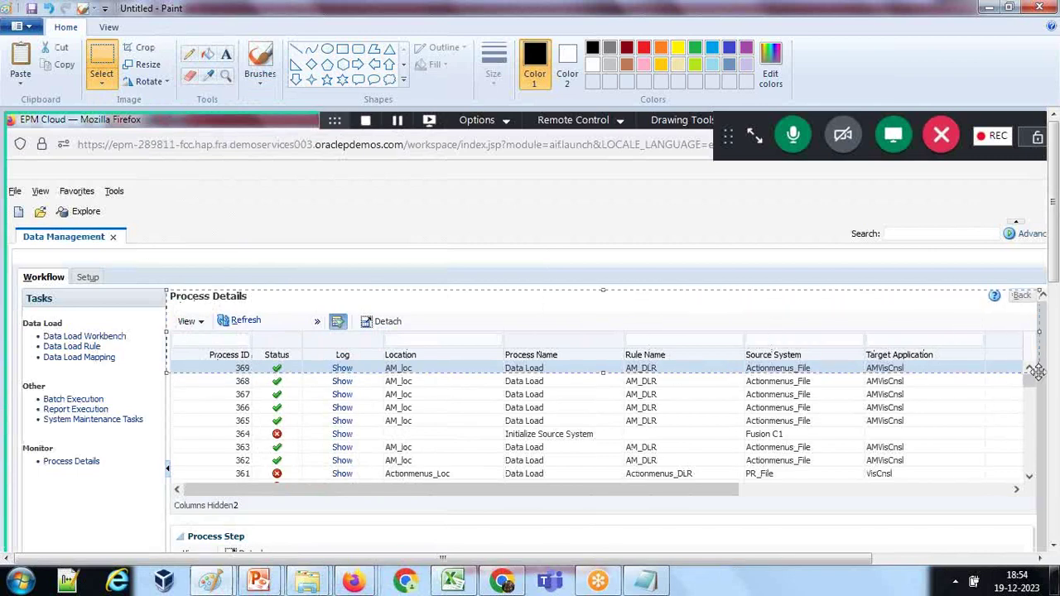
{"action": "key", "text": "ctrl+x"}
{"action": "key", "text": "ctrl+n"}
{"action": "key", "text": "Return"}
{"action": "key", "text": "ctrl+v"}
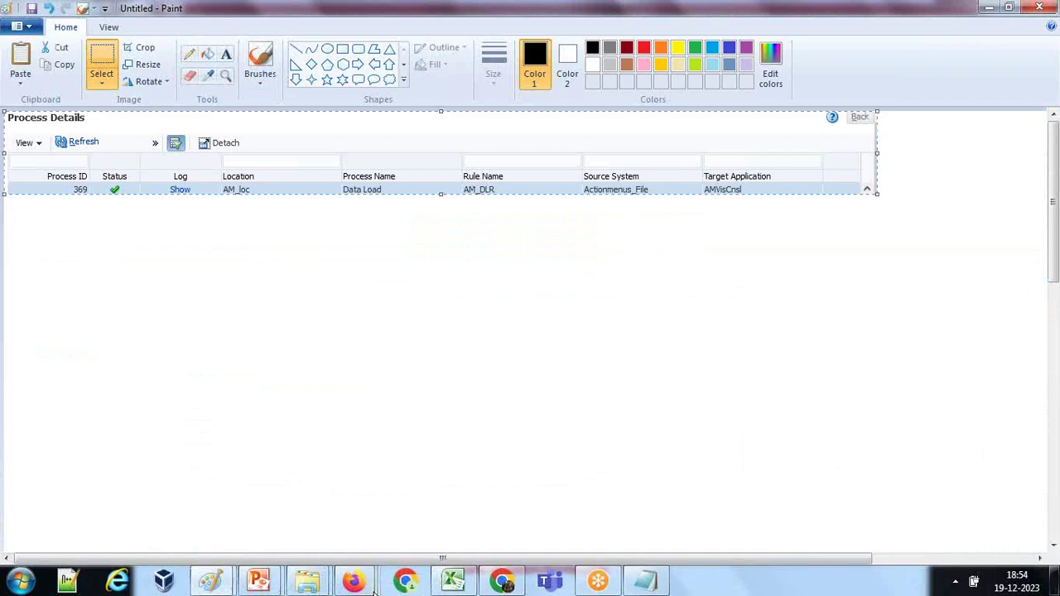
{"action": "left_click", "coordinate": [362, 583]}
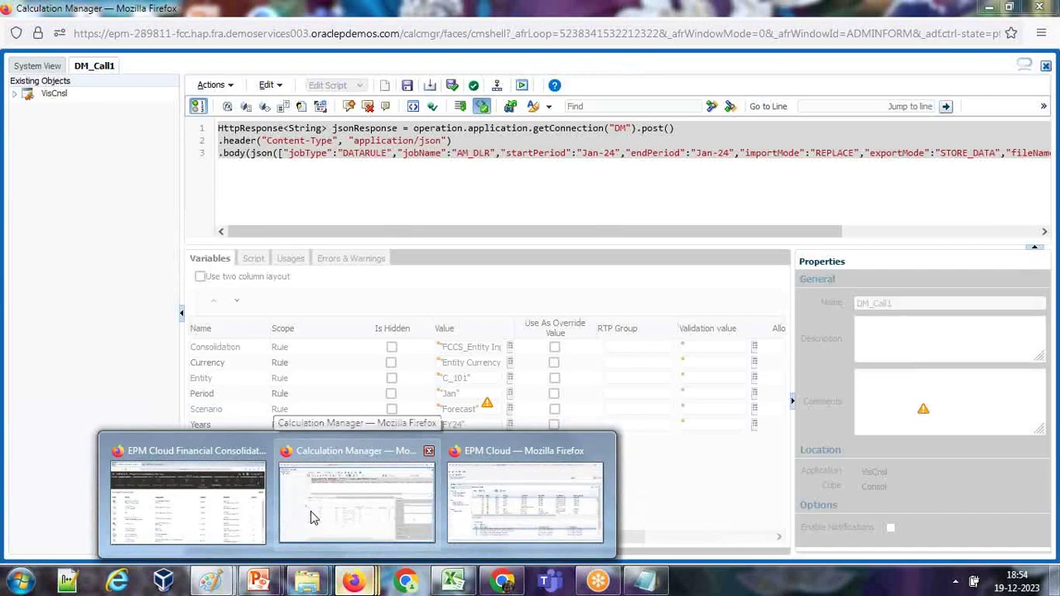
{"action": "left_click", "coordinate": [311, 511]}
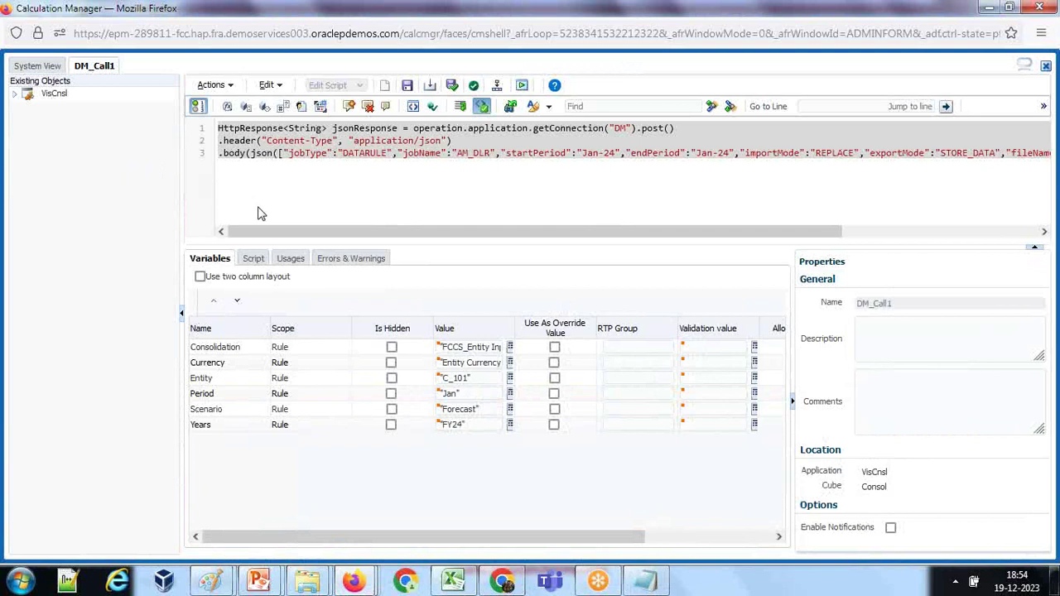
{"action": "scroll", "coordinate": [263, 237], "scroll_direction": "right", "scroll_amount": 5}
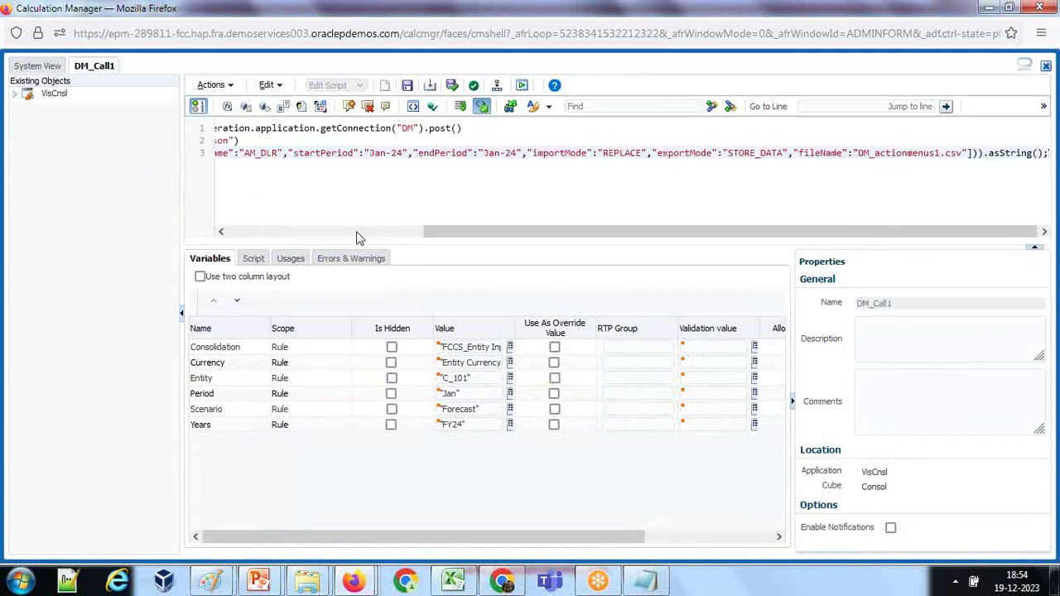
{"action": "scroll", "coordinate": [359, 237], "scroll_direction": "left", "scroll_amount": 5}
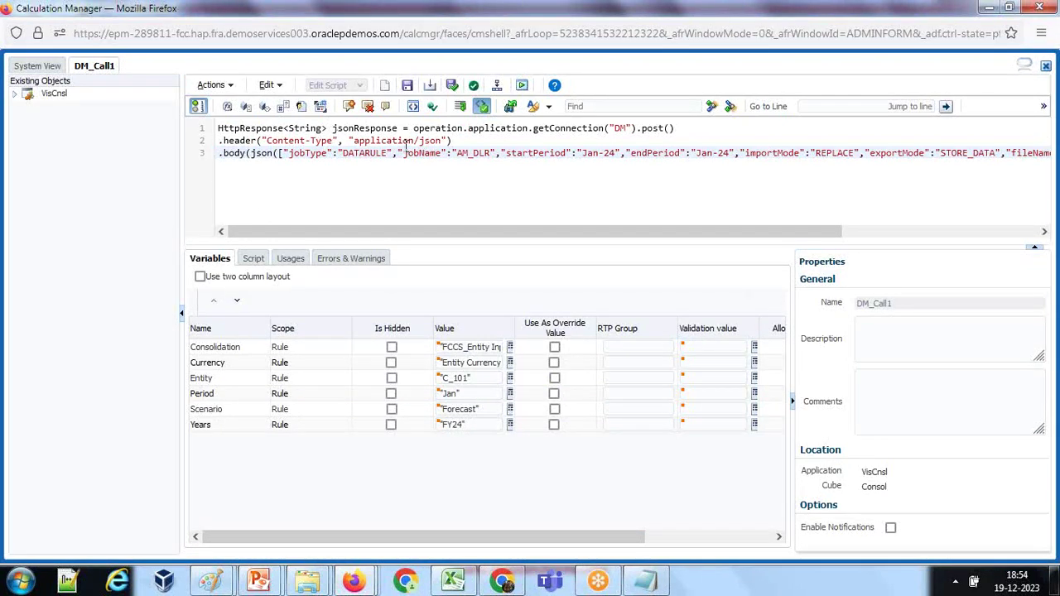
{"action": "double_click", "coordinate": [381, 127]}
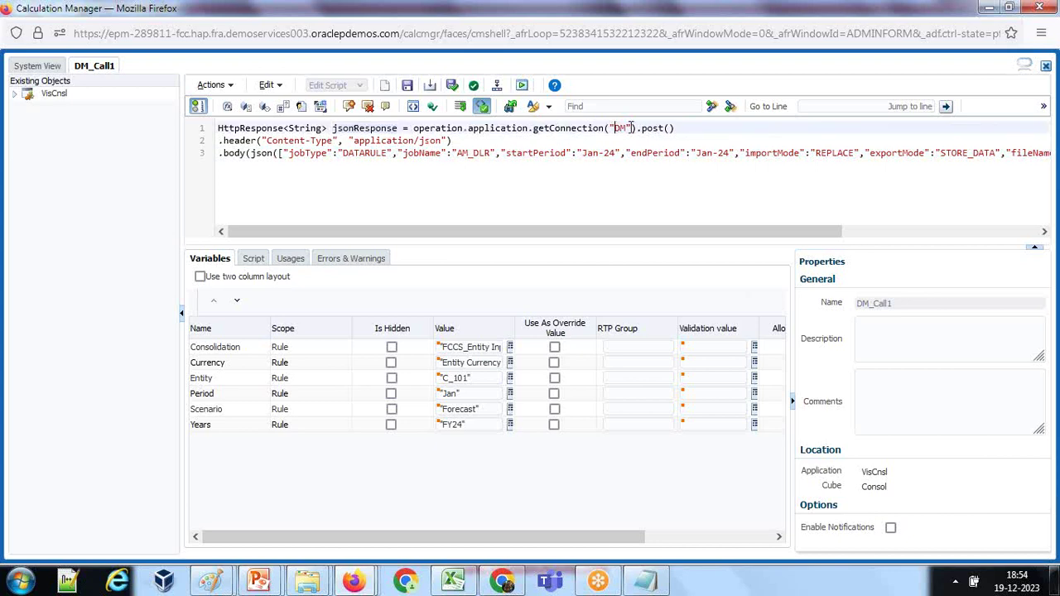
{"action": "left_click_drag", "start_coordinate": [613, 127], "coordinate": [627, 129]}
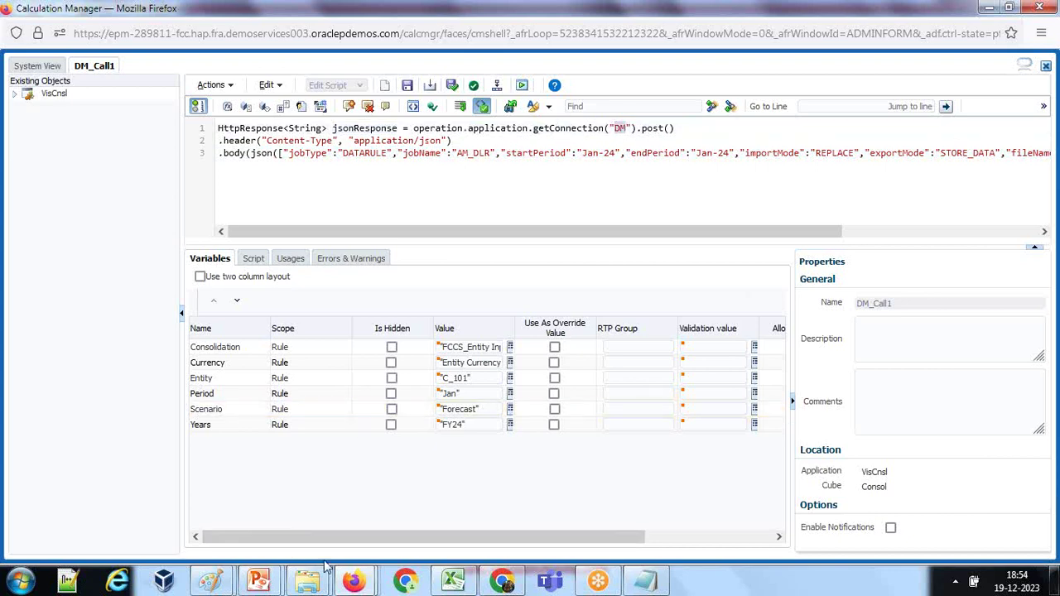
{"action": "mouse_move", "coordinate": [353, 582]}
{"action": "left_click", "coordinate": [249, 452]}
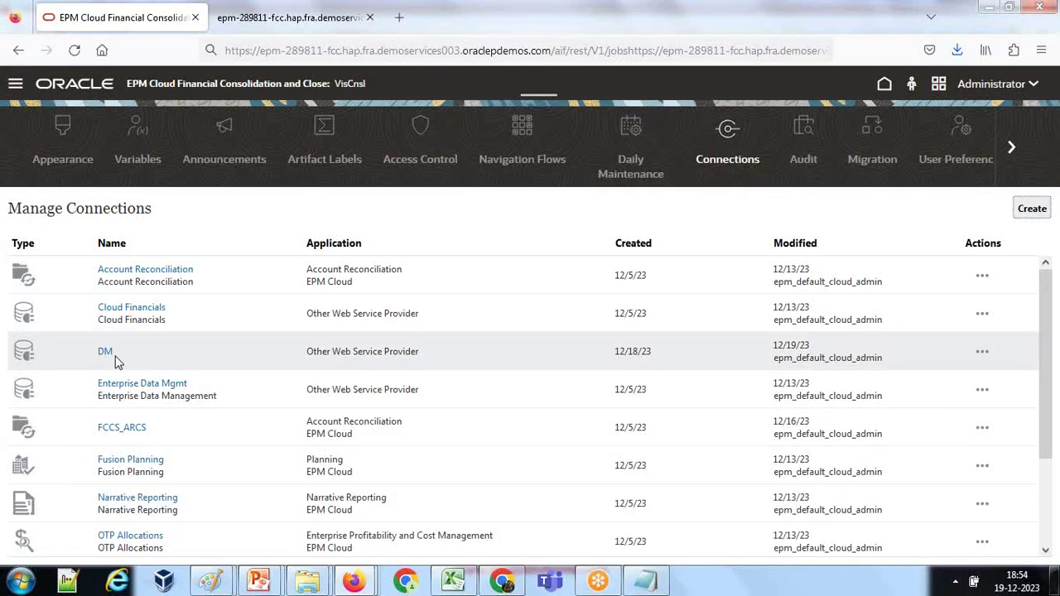
{"action": "key", "text": "alt+Tab"}
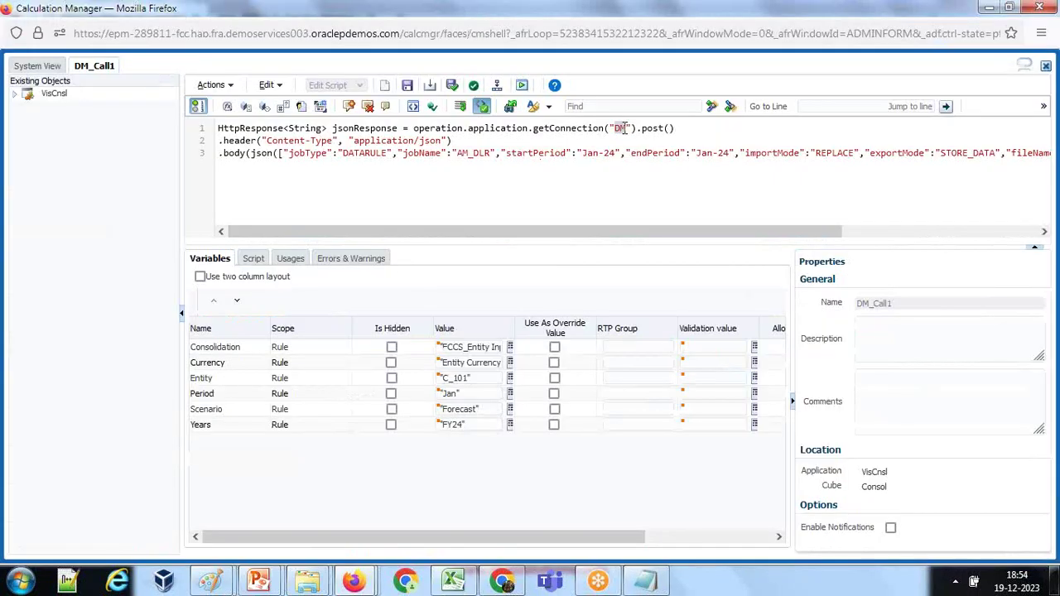
{"action": "left_click", "coordinate": [676, 128]}
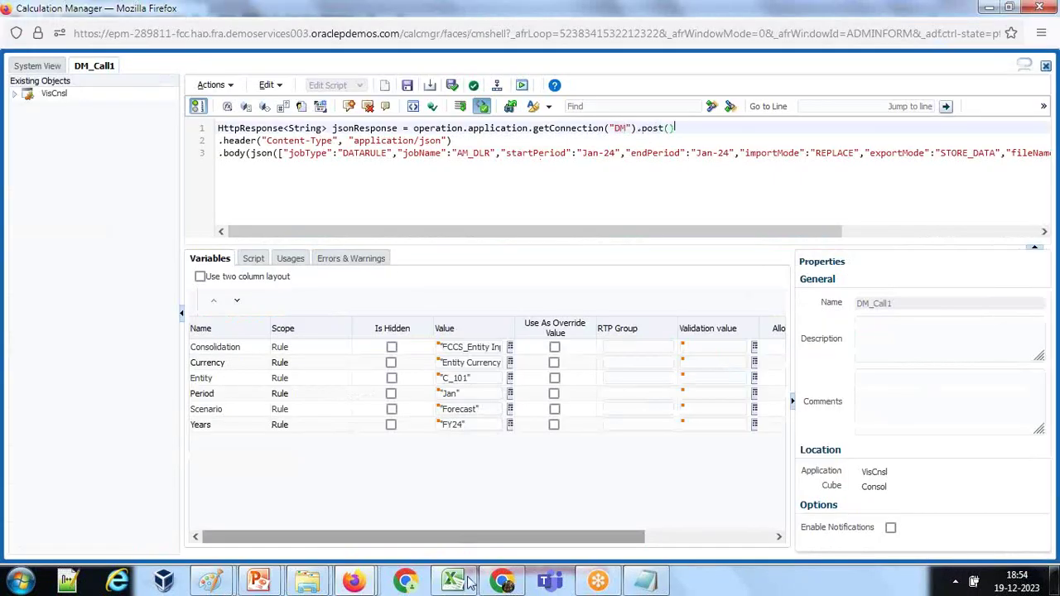
{"action": "left_click", "coordinate": [501, 581]}
{"action": "left_click_drag", "start_coordinate": [409, 323], "coordinate": [377, 324]}
{"action": "key", "text": "alt+Tab"}
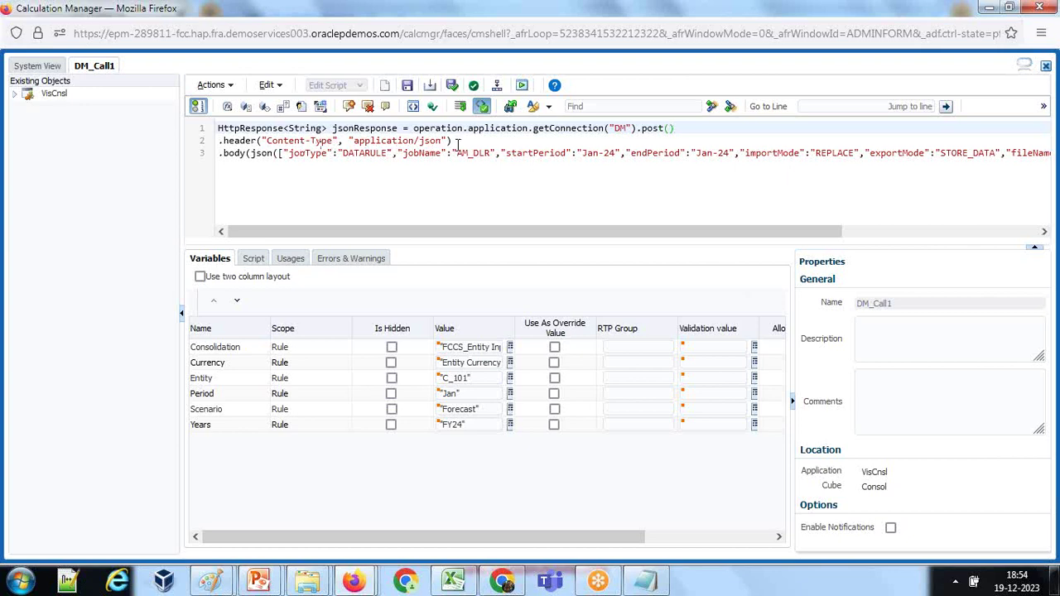
{"action": "mouse_move", "coordinate": [353, 581]}
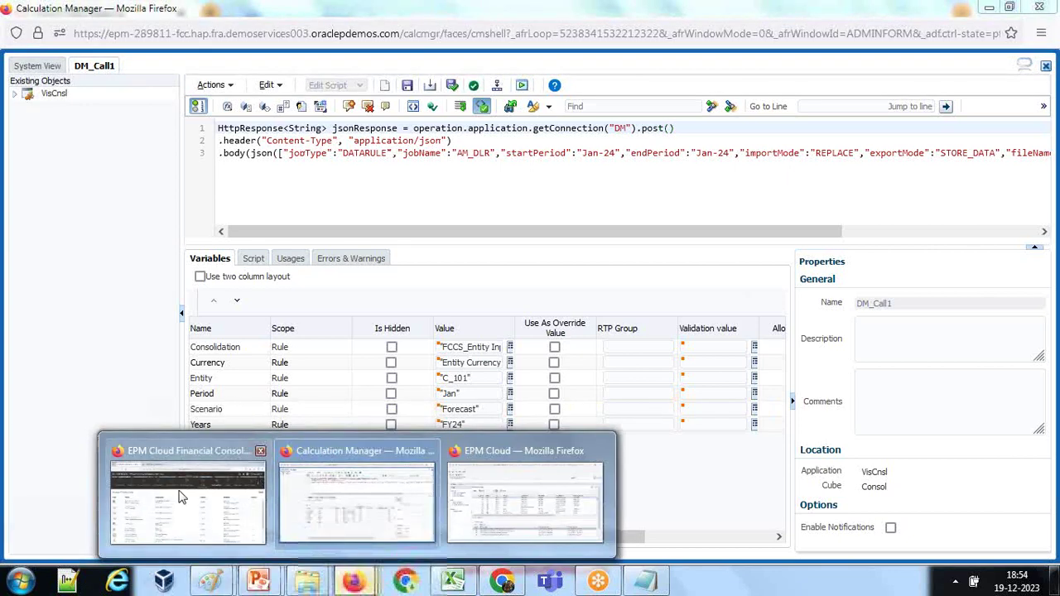
{"action": "left_click", "coordinate": [186, 468]}
{"action": "left_click", "coordinate": [105, 352]}
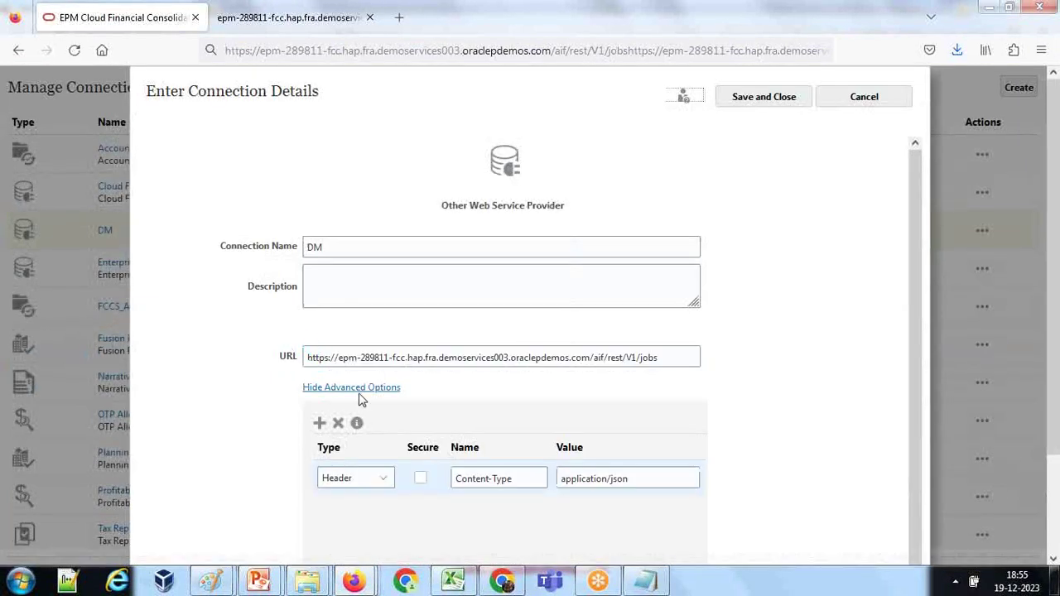
{"action": "key", "text": "alt+Tab"}
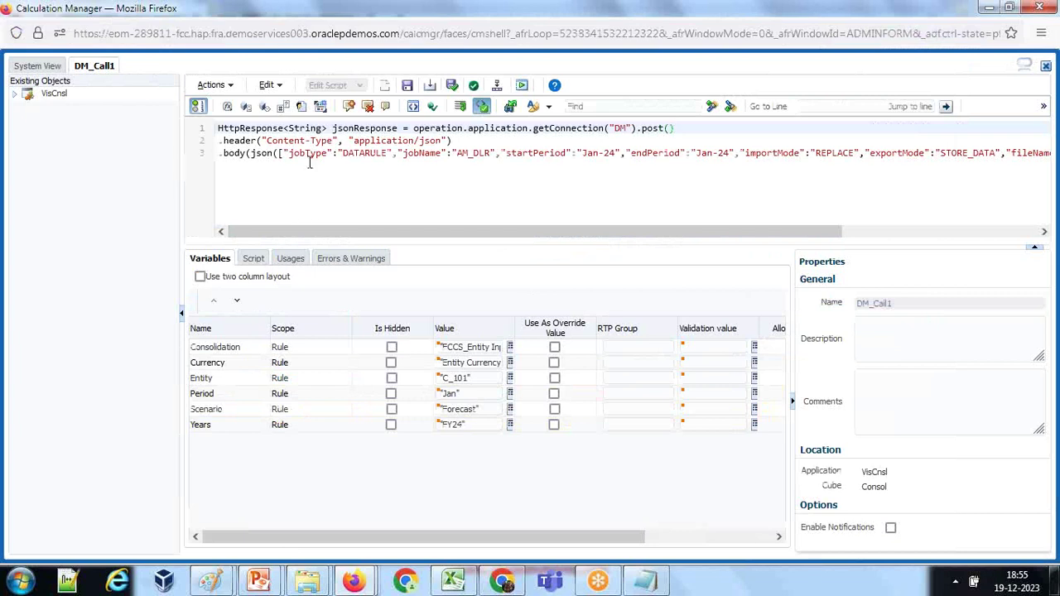
Step: Highlight the DATARULE job type and the jobName parameter in line 3 of DM_Call1's script
{"action": "left_click_drag", "start_coordinate": [340, 154], "coordinate": [384, 154]}
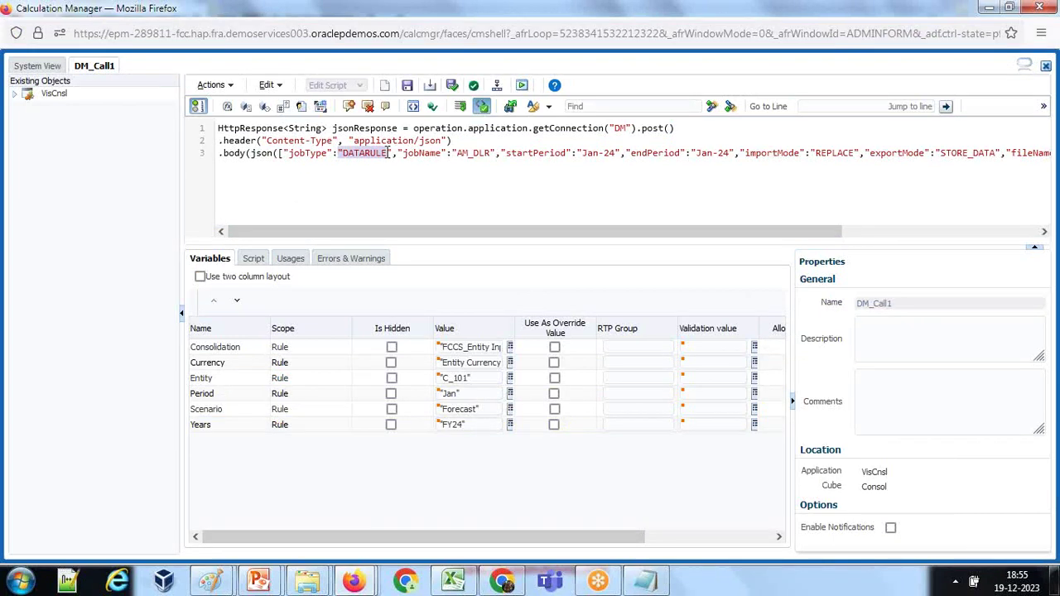
{"action": "left_click", "coordinate": [412, 156]}
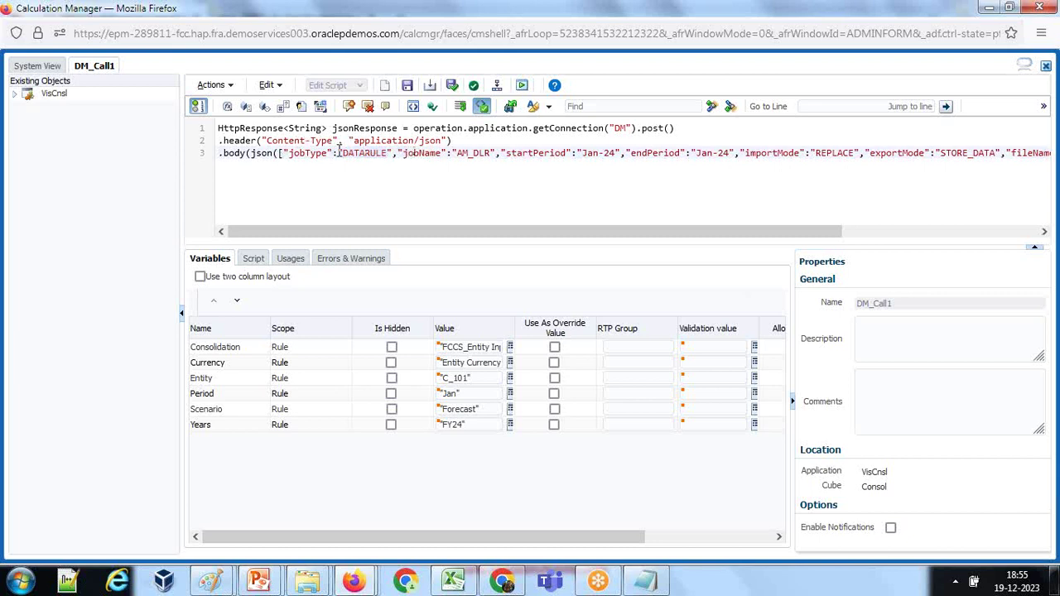
{"action": "left_click_drag", "start_coordinate": [338, 153], "coordinate": [387, 151]}
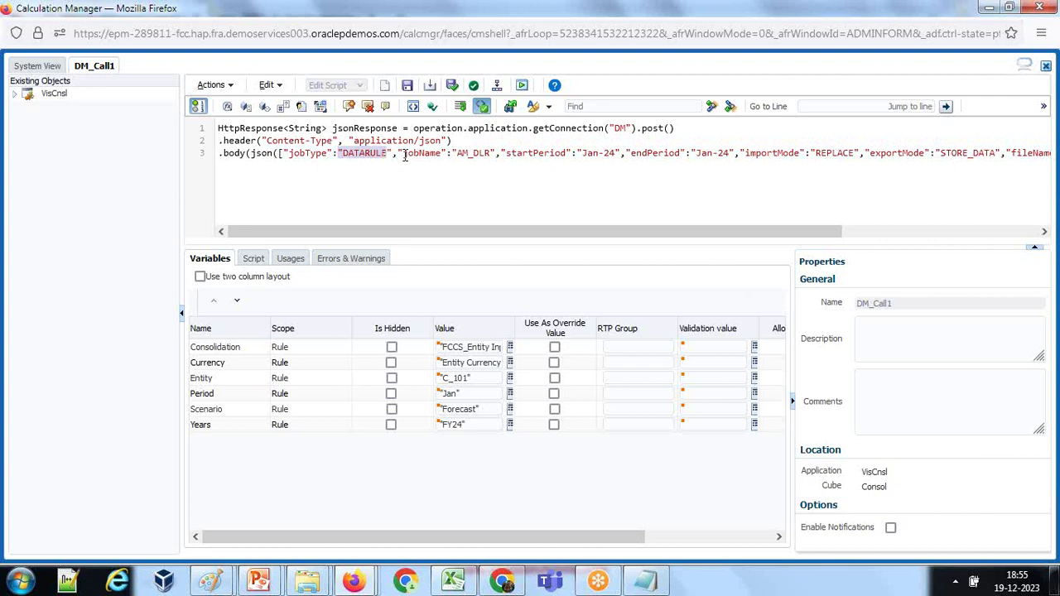
{"action": "left_click_drag", "start_coordinate": [405, 156], "coordinate": [443, 155]}
{"action": "left_click", "coordinate": [212, 581]}
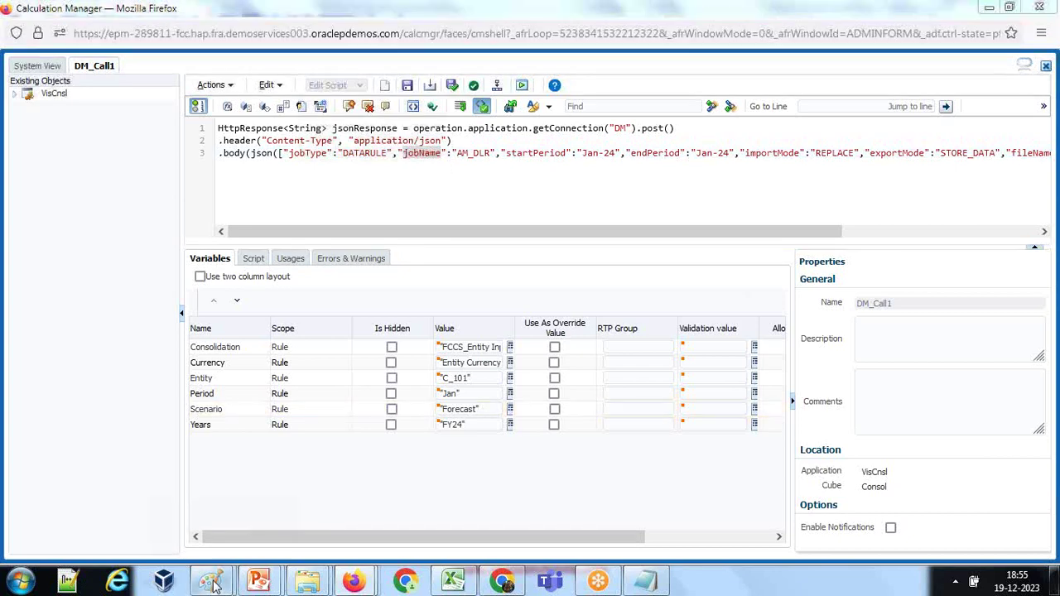
Step: Display the Paint image of the before/after data load tables
{"action": "left_click", "coordinate": [275, 505]}
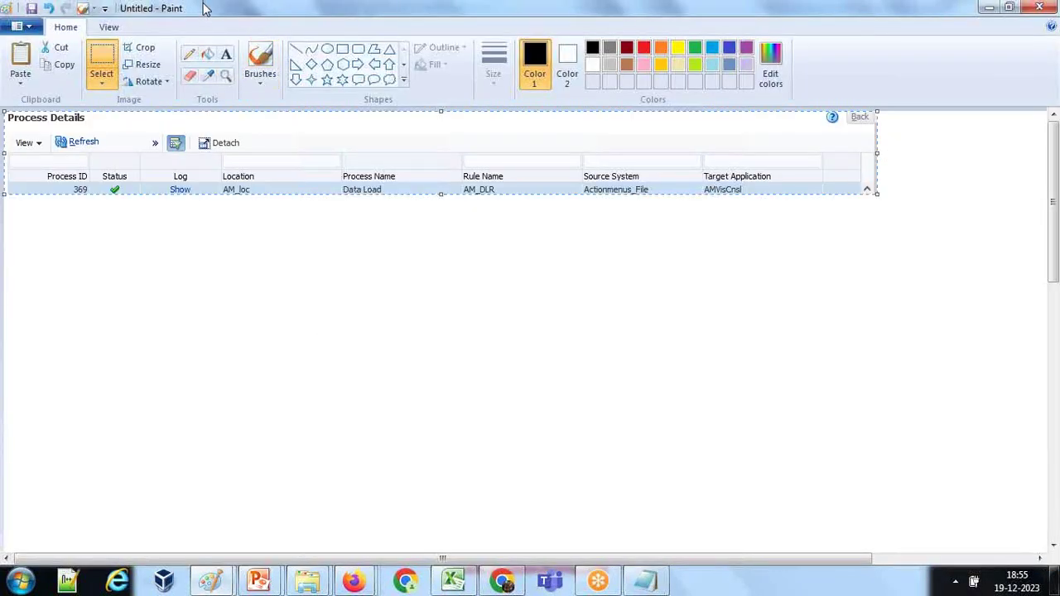
{"action": "left_click", "coordinate": [212, 581]}
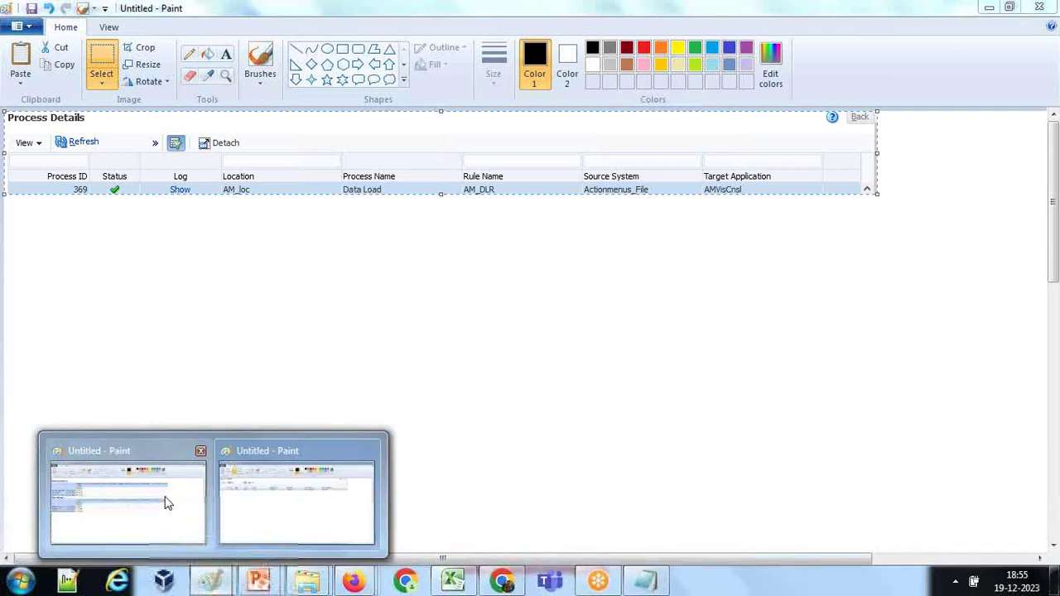
{"action": "left_click", "coordinate": [166, 502]}
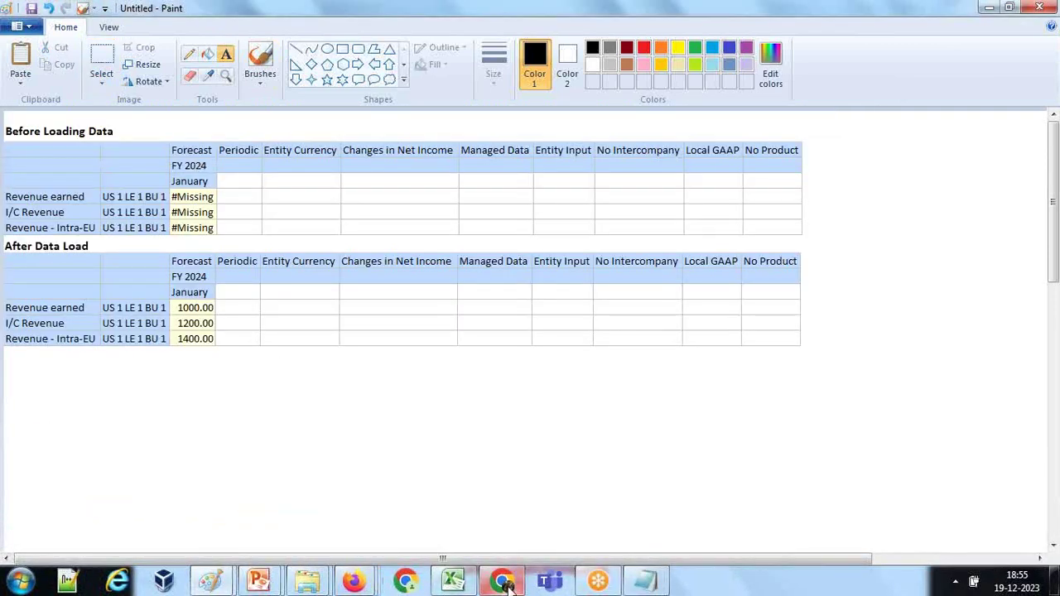
Step: Save and close the DM connection details and return to the Calculation Manager script
{"action": "mouse_move", "coordinate": [501, 583]}
{"action": "mouse_move", "coordinate": [354, 582]}
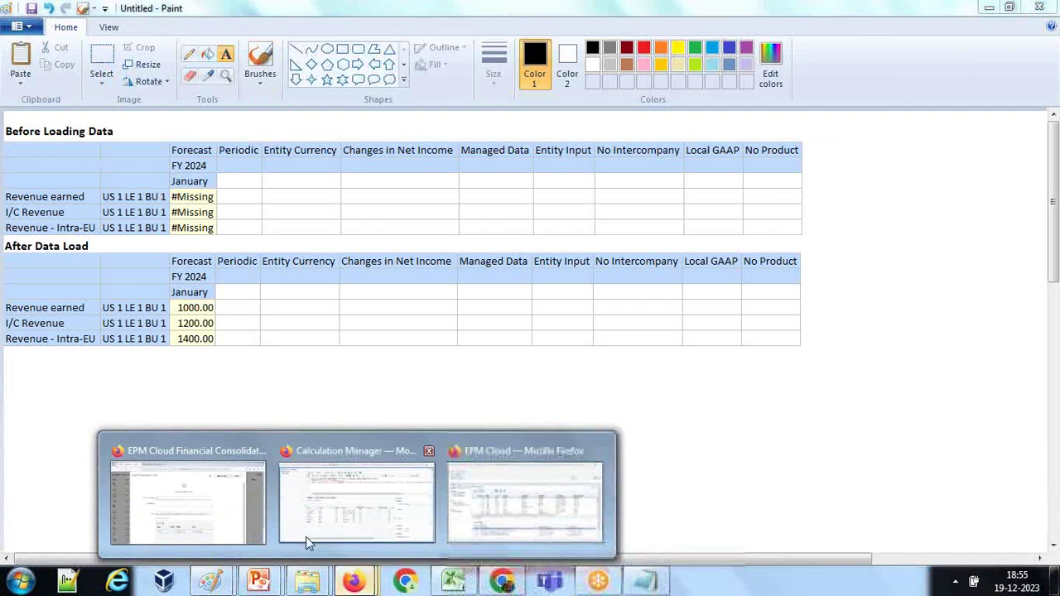
{"action": "left_click", "coordinate": [238, 511]}
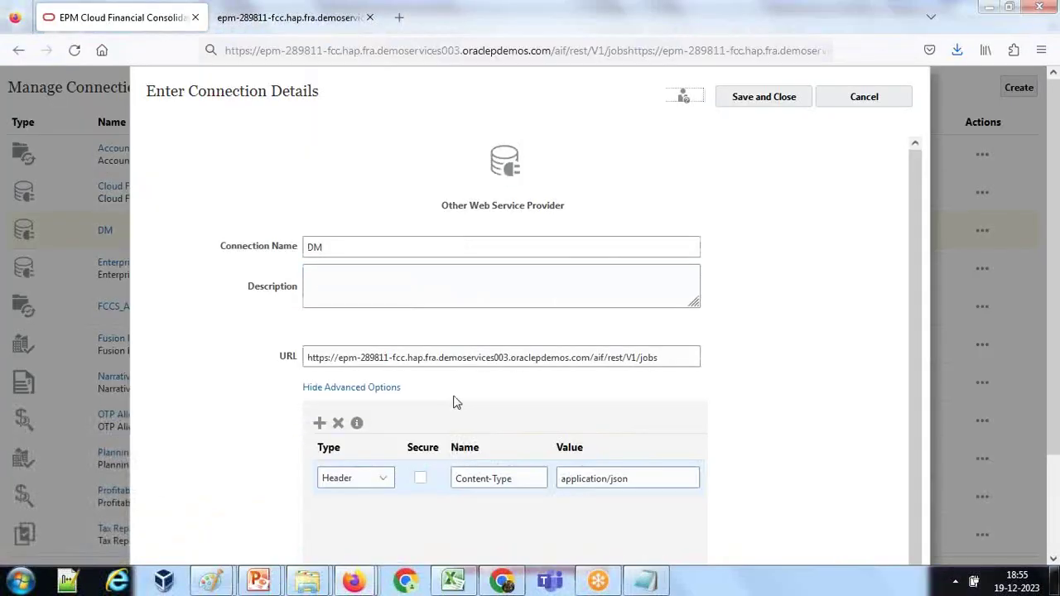
{"action": "scroll", "coordinate": [572, 461], "scroll_direction": "down", "scroll_amount": 1}
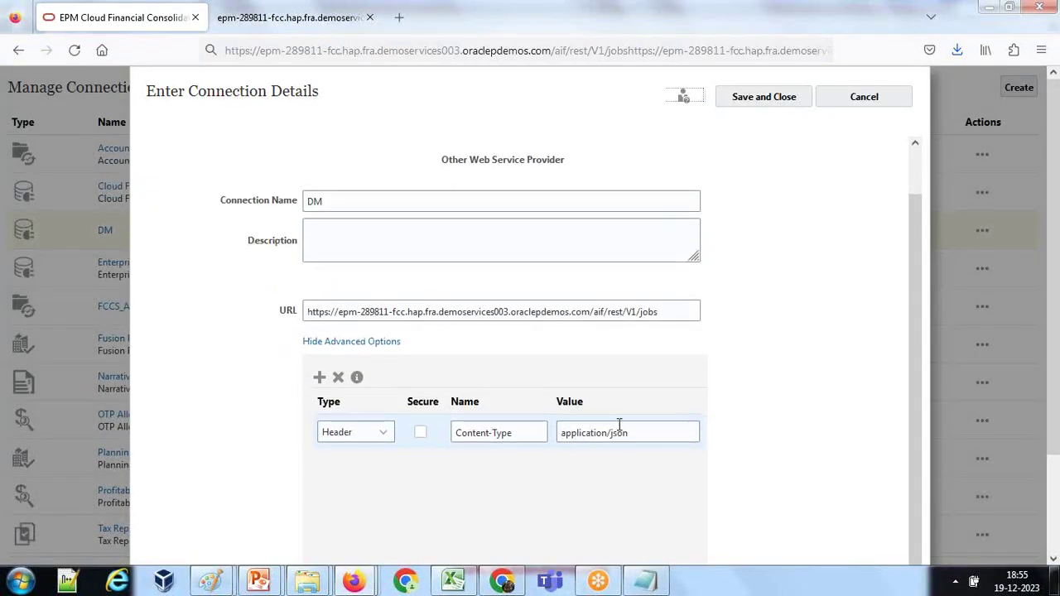
{"action": "scroll", "coordinate": [629, 409], "scroll_direction": "up", "scroll_amount": 1}
{"action": "left_click", "coordinate": [789, 99]}
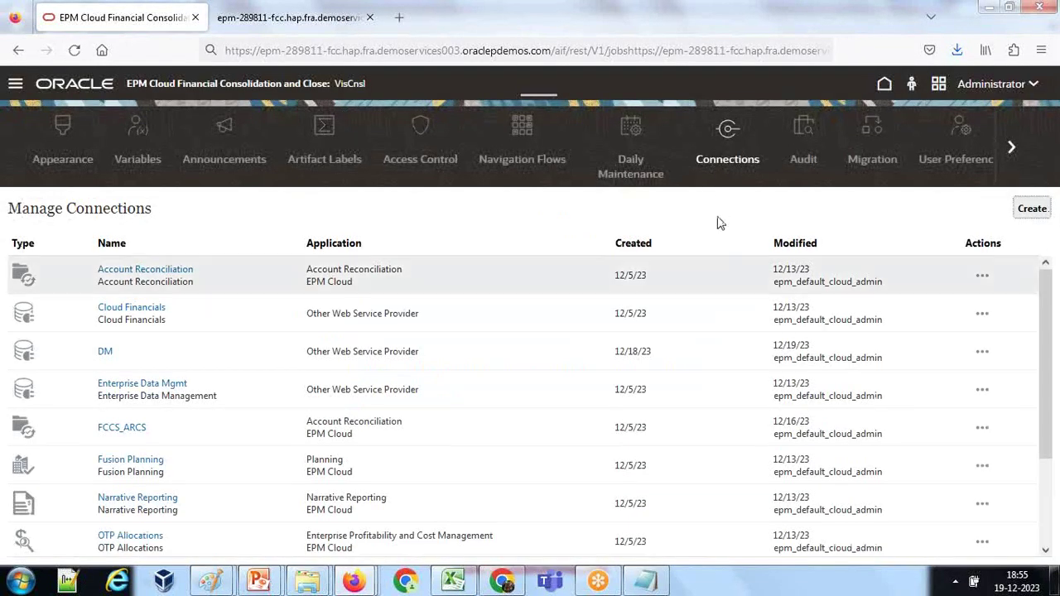
{"action": "mouse_move", "coordinate": [354, 582]}
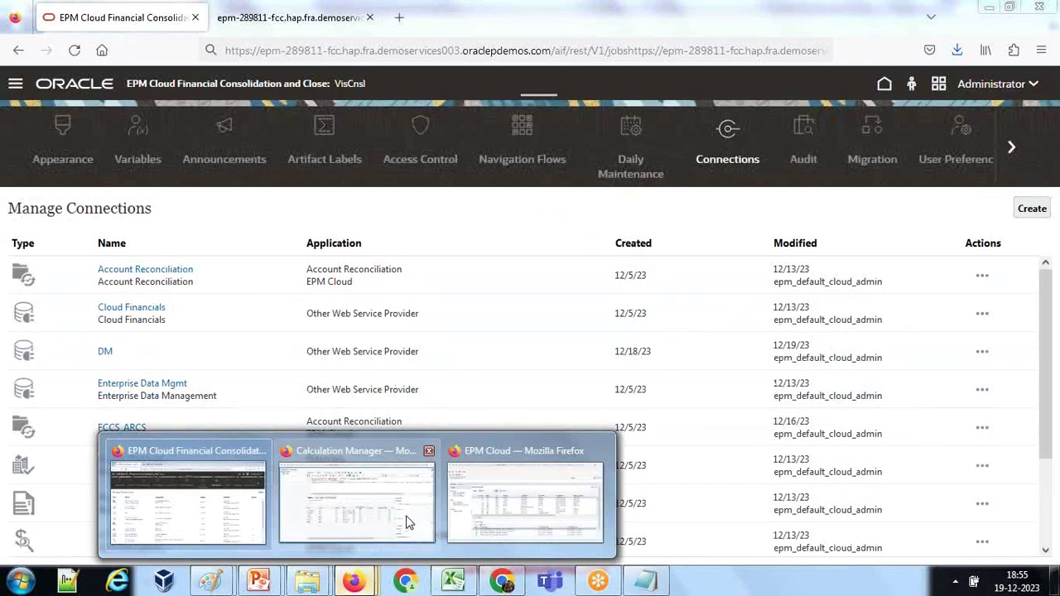
{"action": "left_click", "coordinate": [406, 522]}
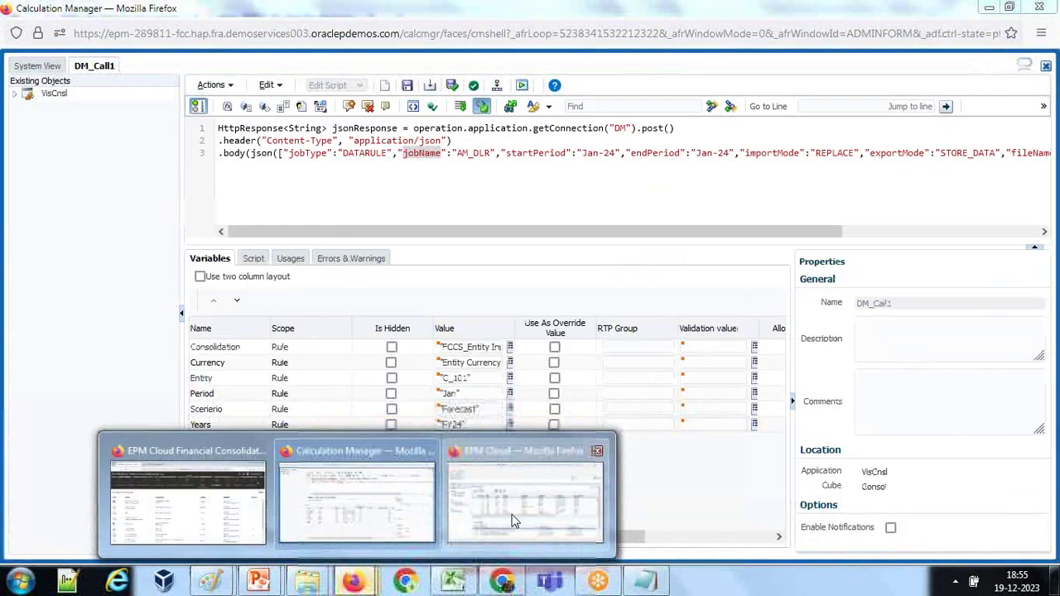
Step: Open the AM_DLR rule on Data Management's Data Load Rule page
{"action": "left_click", "coordinate": [513, 521]}
{"action": "left_click", "coordinate": [82, 227]}
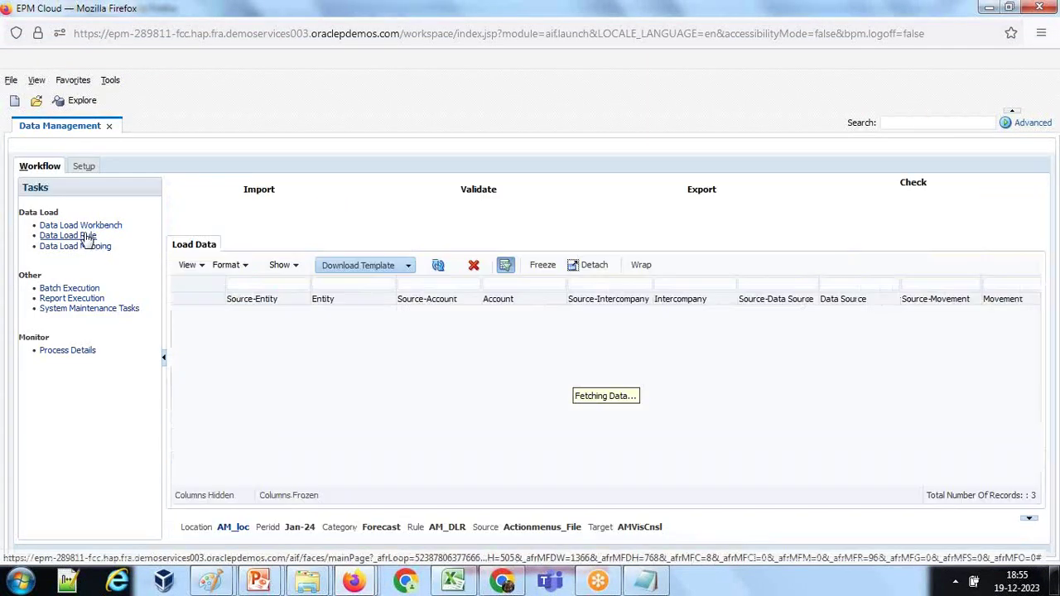
{"action": "left_click", "coordinate": [83, 236]}
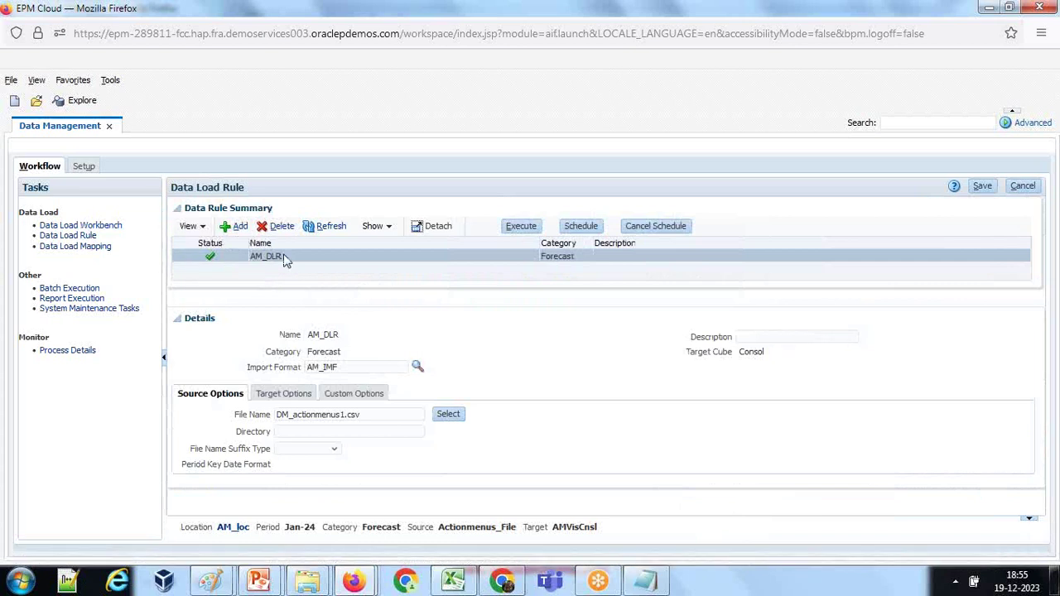
Step: Restore the Calculation Manager window to a smaller size and highlight AM_DLR in line 3
{"action": "left_click", "coordinate": [354, 581]}
{"action": "left_click", "coordinate": [476, 466]}
{"action": "left_click", "coordinate": [354, 581]}
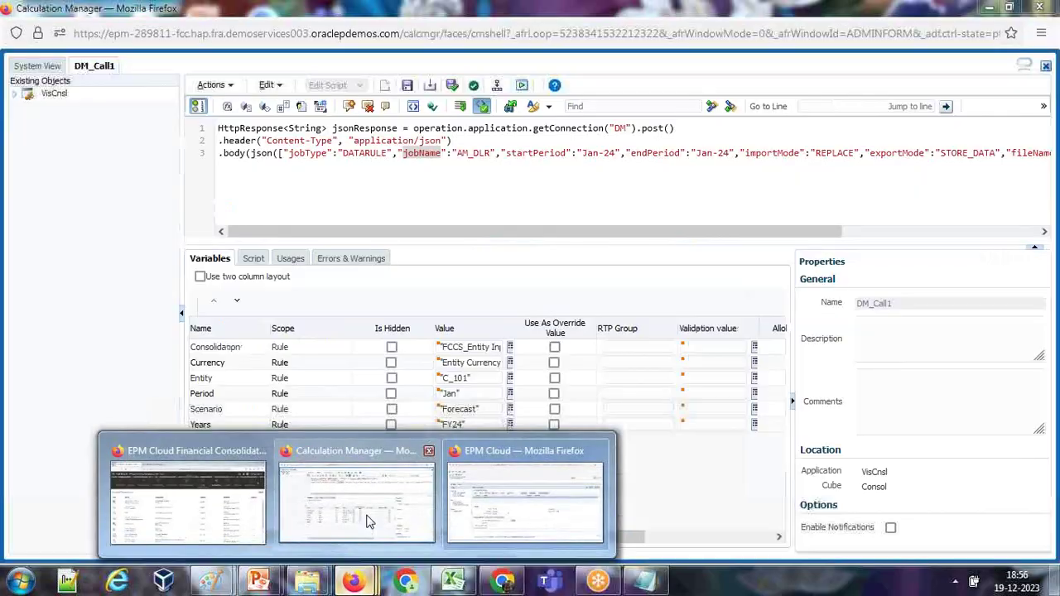
{"action": "left_click", "coordinate": [351, 490]}
{"action": "double_click", "coordinate": [298, 8]}
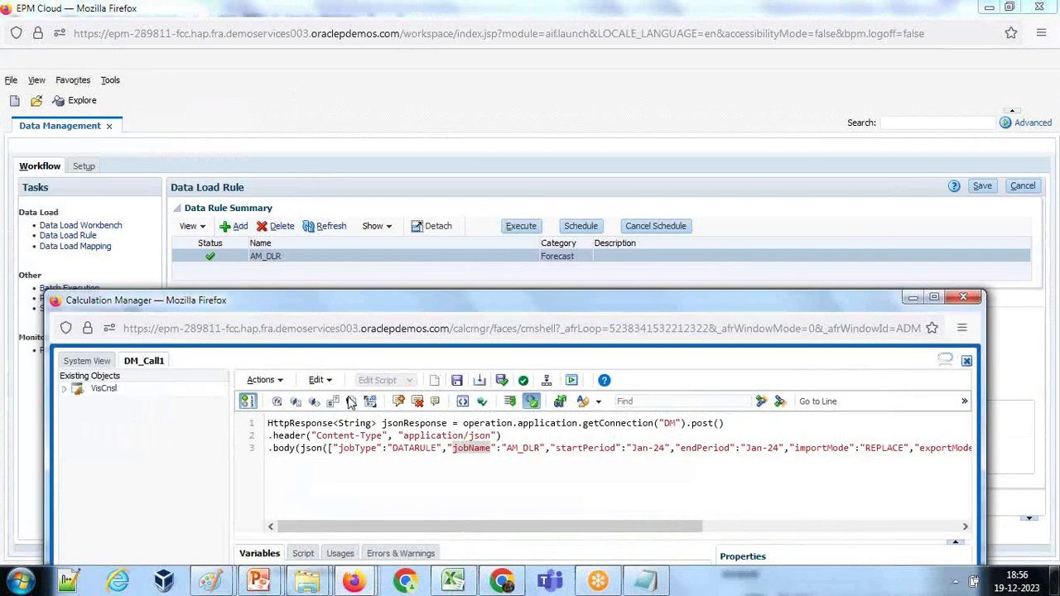
{"action": "left_click", "coordinate": [481, 447]}
{"action": "left_click_drag", "start_coordinate": [507, 451], "coordinate": [541, 450]}
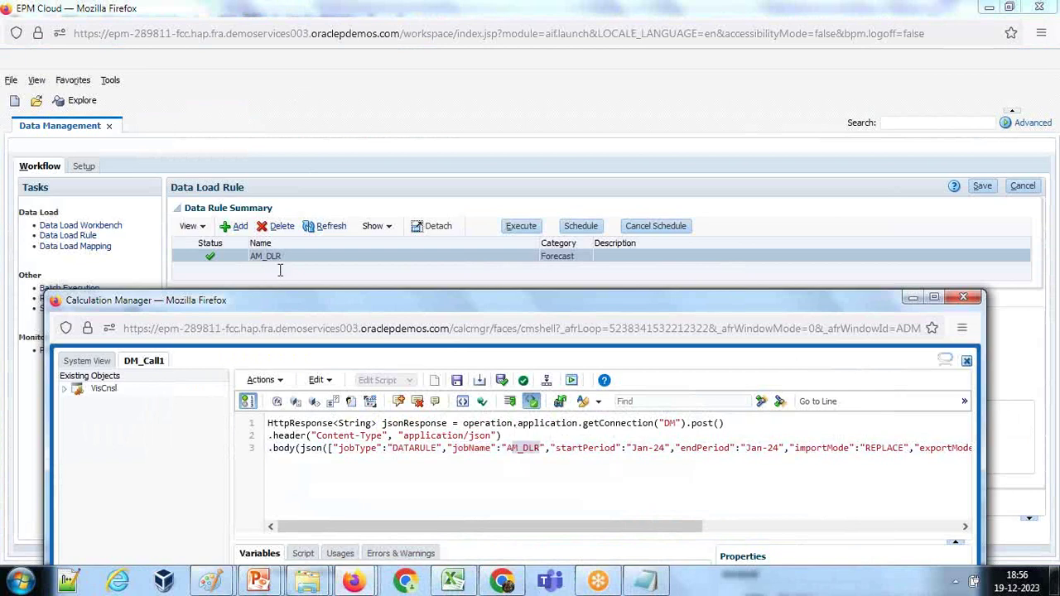
Step: Set AM_DLR's run options to import and export with Replace mode, moving the dialog left
{"action": "left_click", "coordinate": [534, 251]}
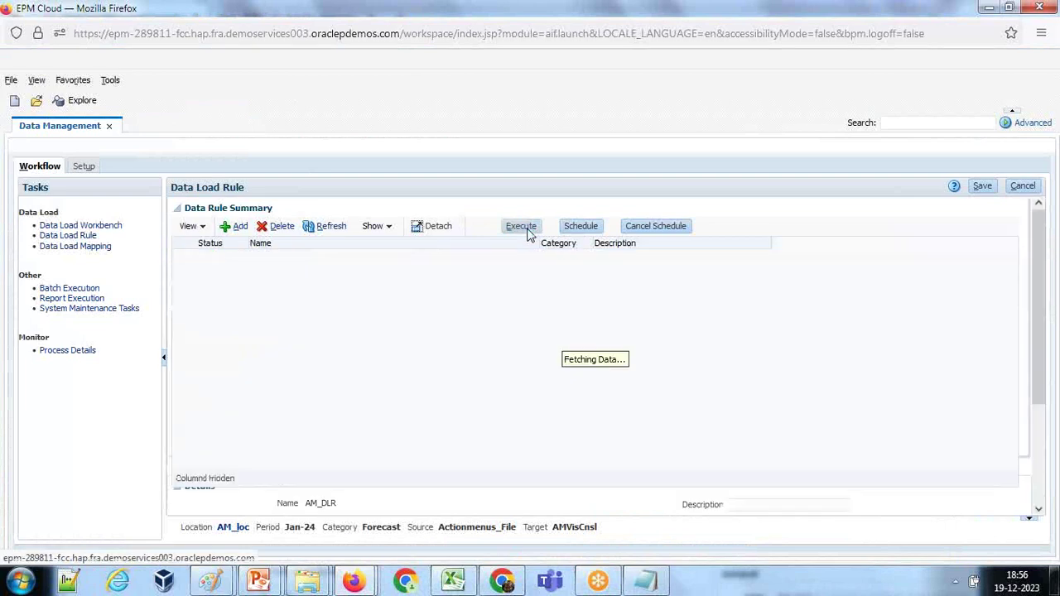
{"action": "left_click", "coordinate": [521, 225]}
{"action": "left_click", "coordinate": [545, 280]}
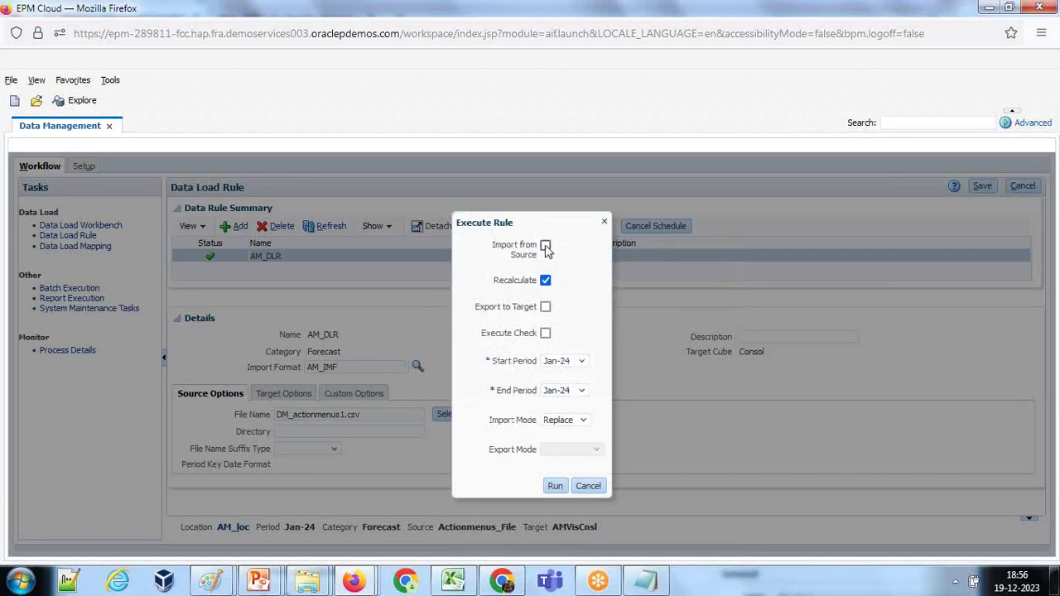
{"action": "left_click", "coordinate": [545, 246]}
{"action": "left_click", "coordinate": [545, 306]}
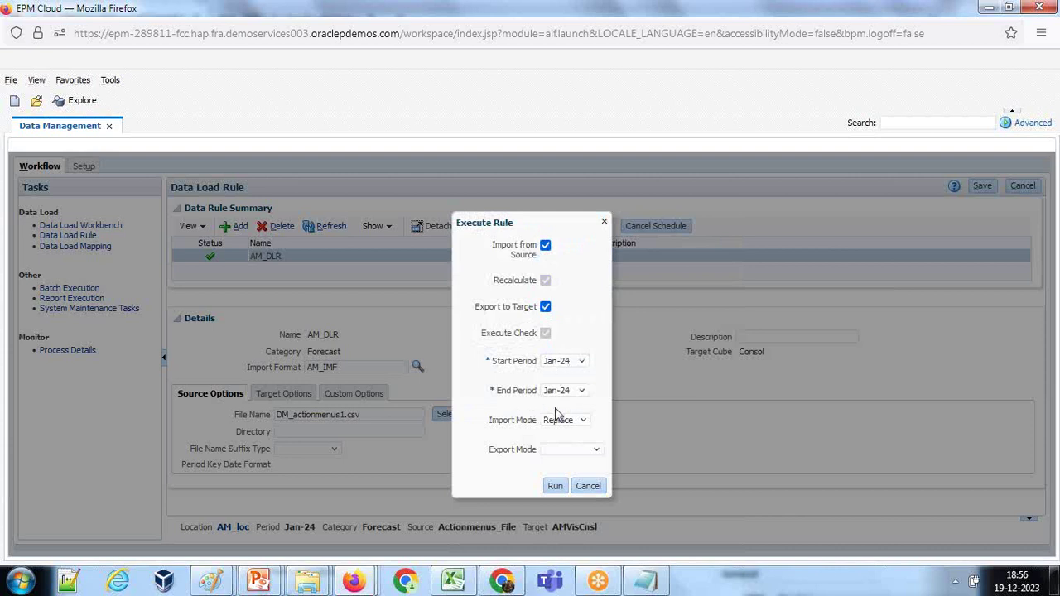
{"action": "left_click", "coordinate": [572, 449]}
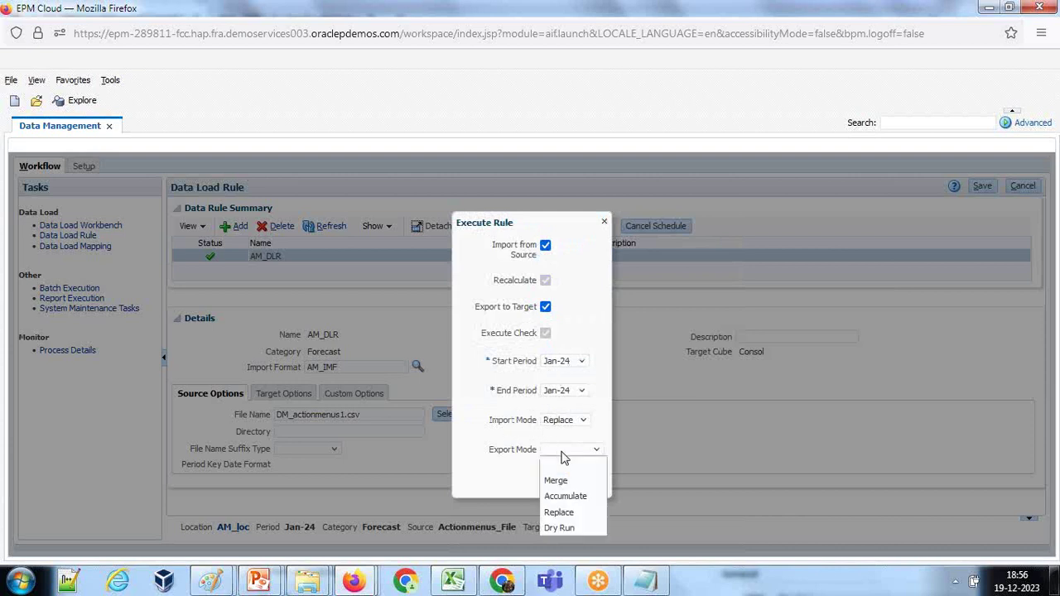
{"action": "left_click", "coordinate": [567, 509]}
{"action": "left_click_drag", "start_coordinate": [529, 222], "coordinate": [202, 176]}
Step: Place the DM_Call1 script beside the dialog and compare its export mode, keeping Replace
{"action": "mouse_move", "coordinate": [354, 581]}
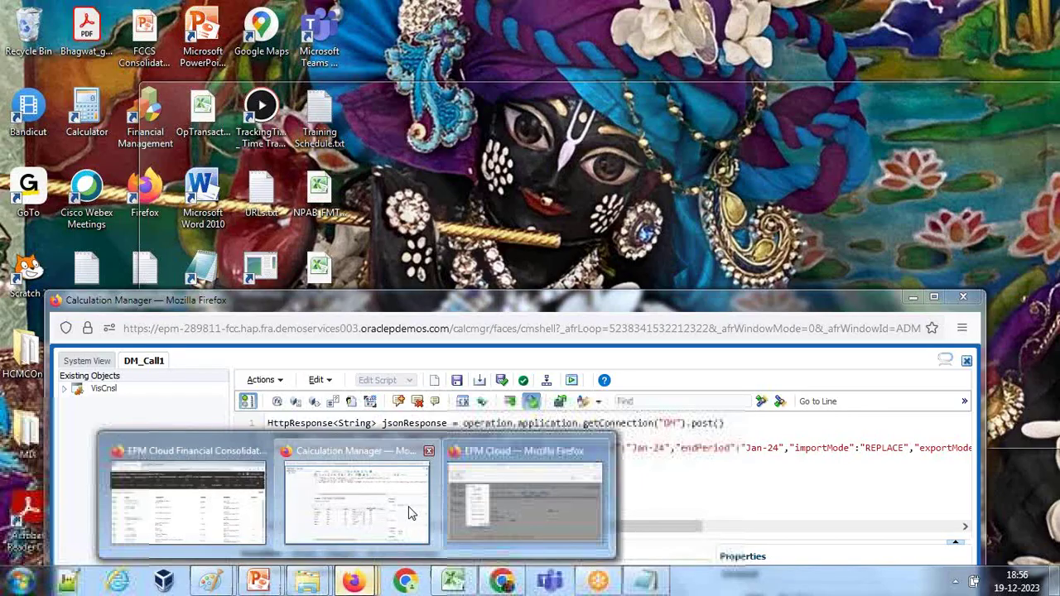
{"action": "left_click", "coordinate": [392, 470]}
{"action": "left_click_drag", "start_coordinate": [280, 308], "coordinate": [521, 184]}
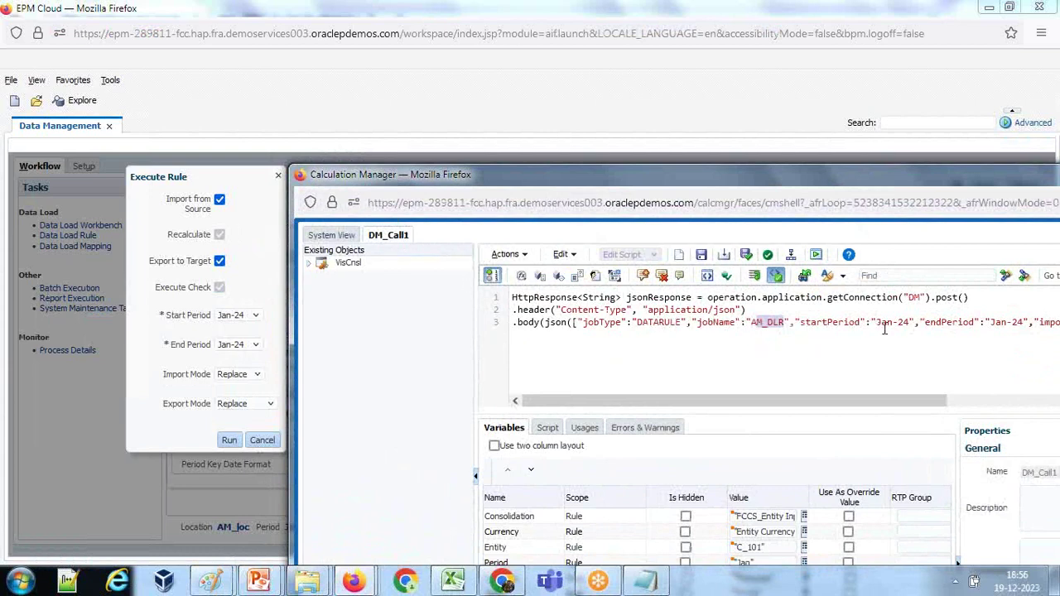
{"action": "scroll", "coordinate": [828, 401], "scroll_direction": "right", "scroll_amount": 5}
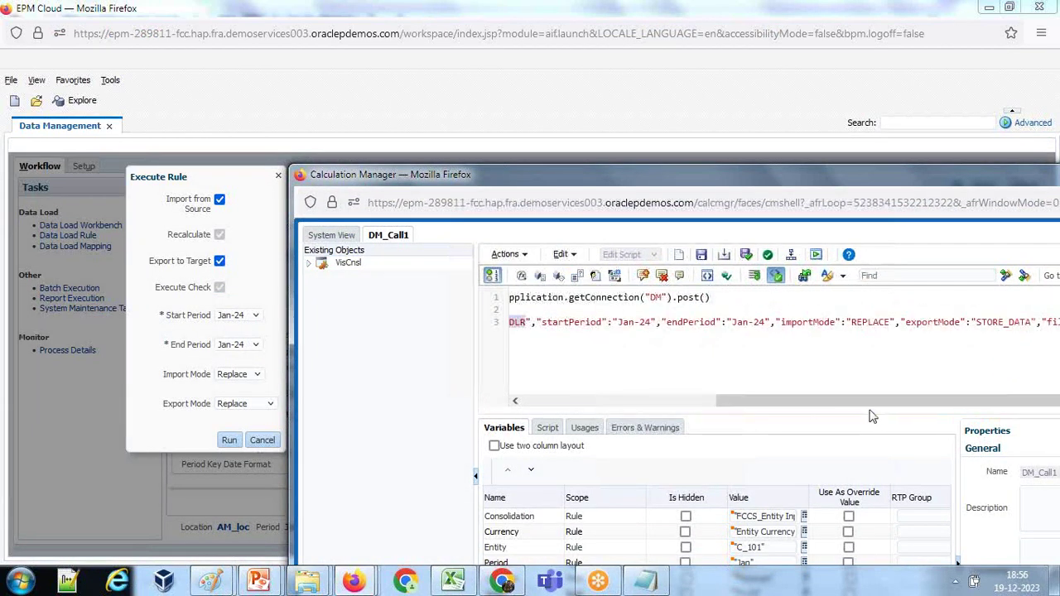
{"action": "scroll", "coordinate": [861, 406], "scroll_direction": "right", "scroll_amount": 2}
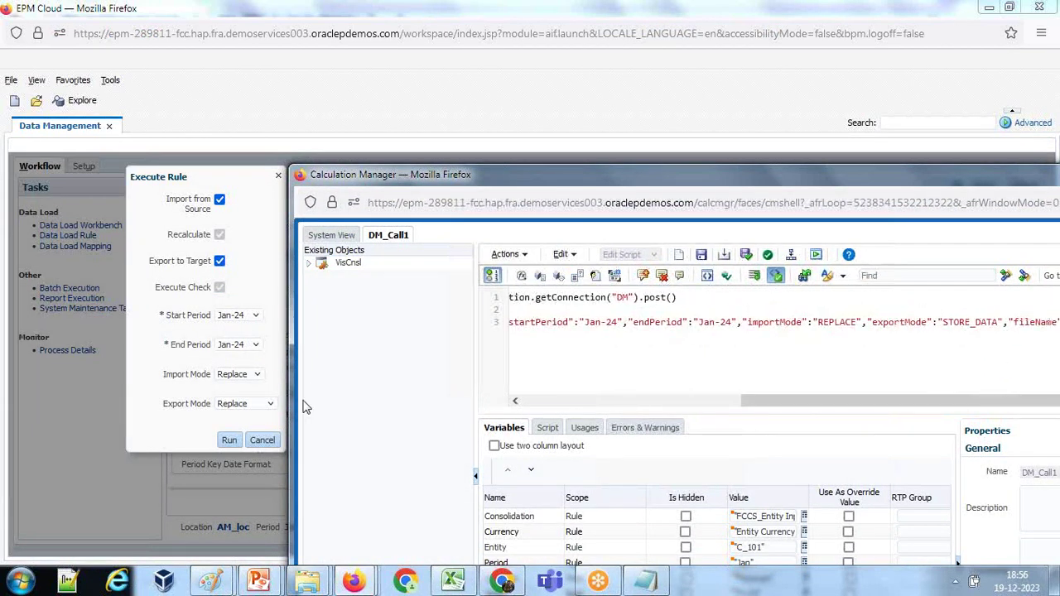
{"action": "left_click", "coordinate": [269, 404]}
{"action": "left_click", "coordinate": [269, 406]}
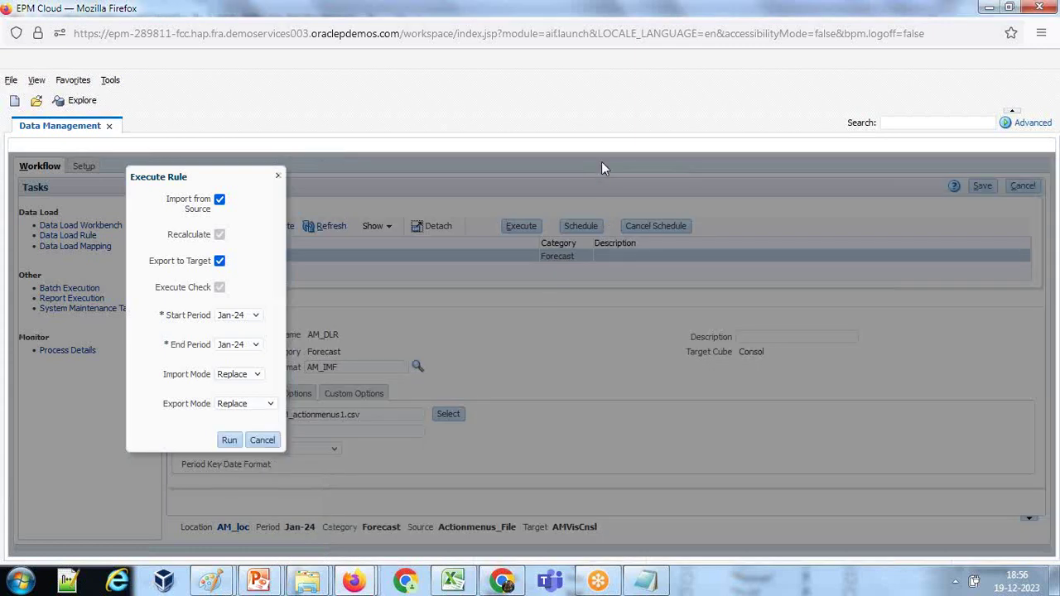
Step: Move the script window aside and bring the AM_DLR run options back to the front
{"action": "key", "text": "alt+Tab"}
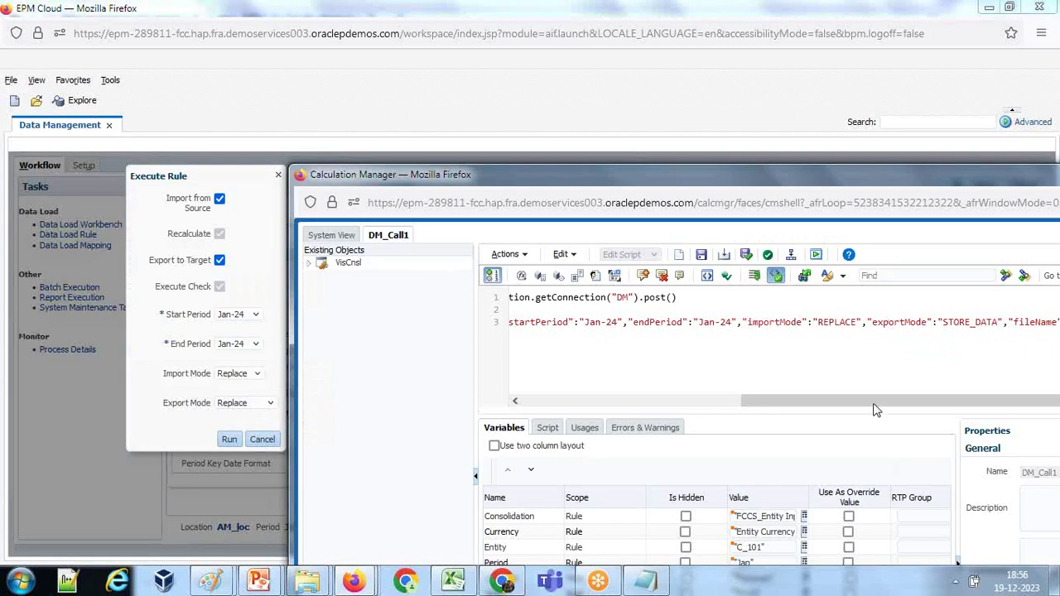
{"action": "left_click_drag", "start_coordinate": [852, 400], "coordinate": [910, 387]}
{"action": "left_click_drag", "start_coordinate": [881, 187], "coordinate": [638, 178]}
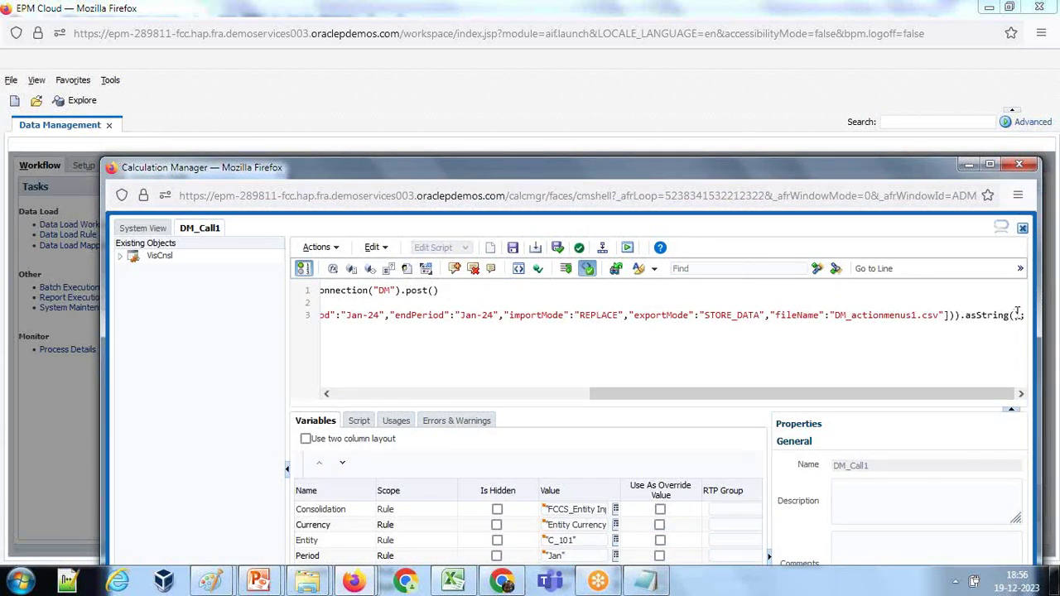
{"action": "left_click_drag", "start_coordinate": [679, 395], "coordinate": [423, 395]}
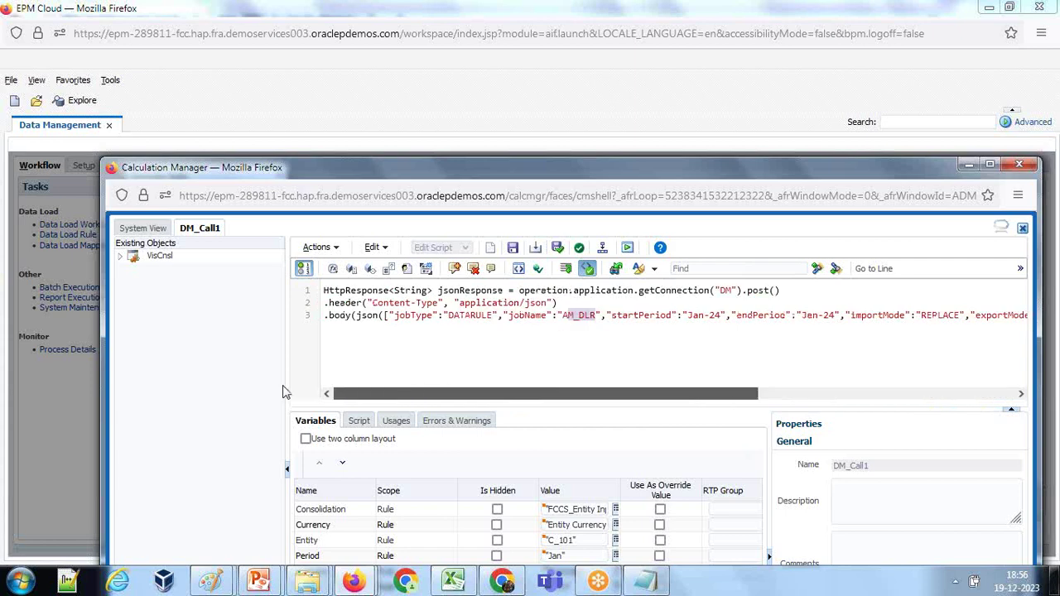
{"action": "left_click_drag", "start_coordinate": [358, 173], "coordinate": [563, 182]}
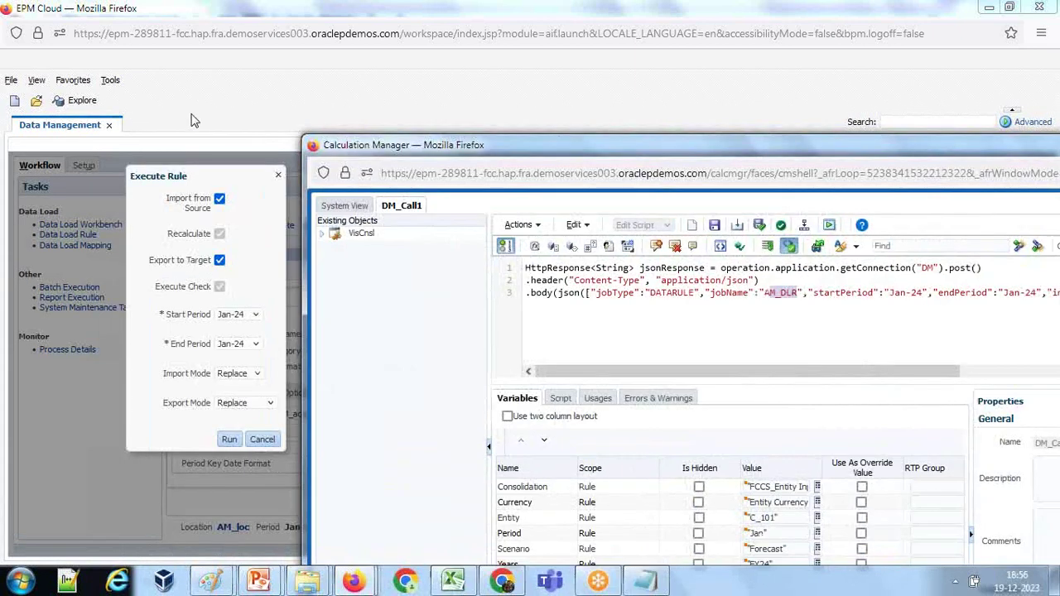
{"action": "left_click", "coordinate": [253, 135]}
Step: Launch DM_Call1 with runtime prompts C_101, Jan, Forecast, FY24 accepted
{"action": "left_click", "coordinate": [260, 440]}
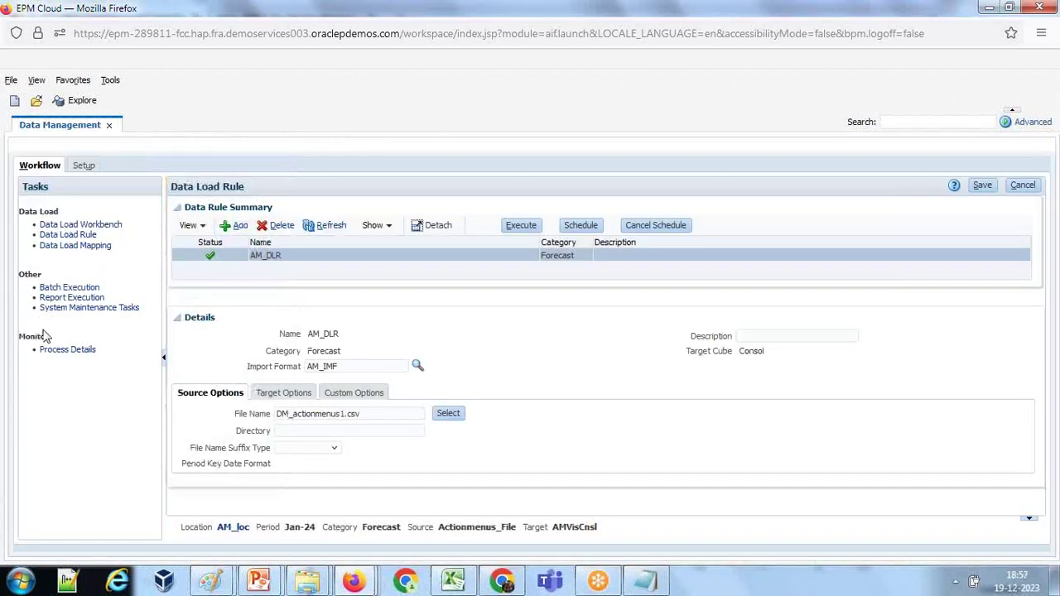
{"action": "left_click", "coordinate": [52, 349]}
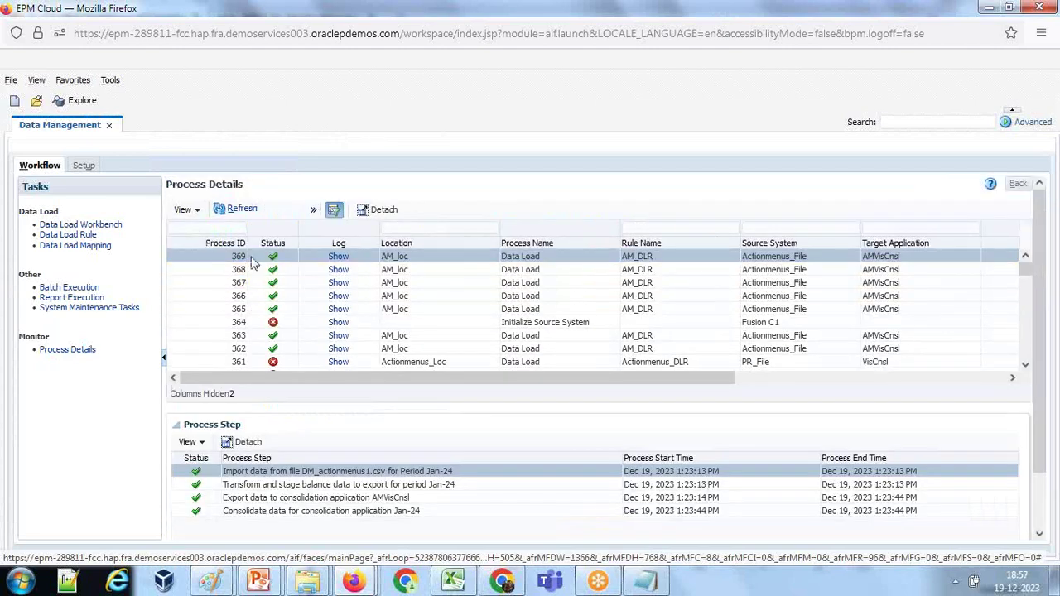
{"action": "key", "text": "alt+Tab"}
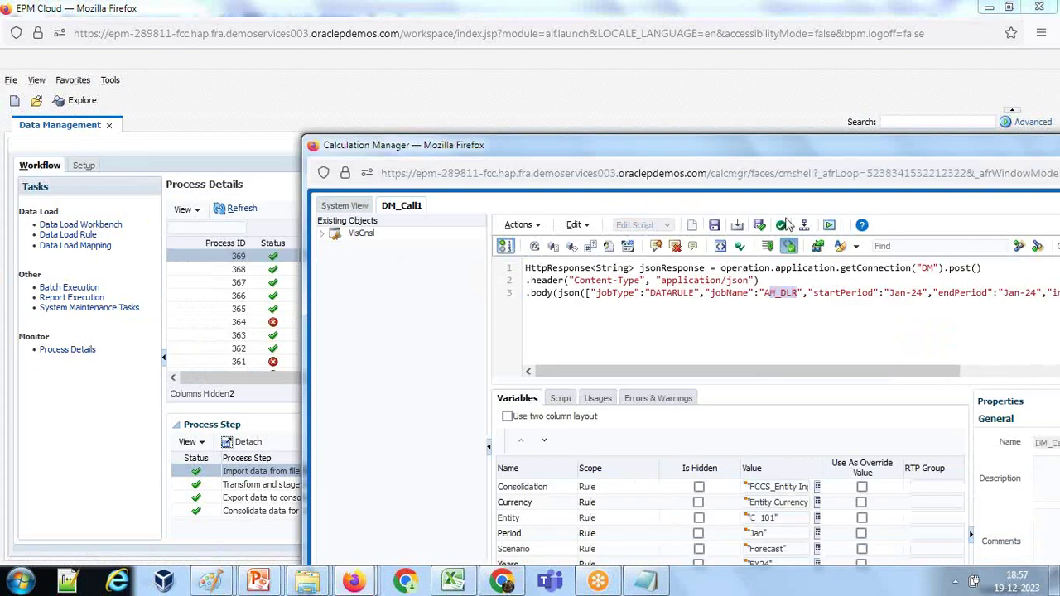
{"action": "left_click", "coordinate": [829, 227]}
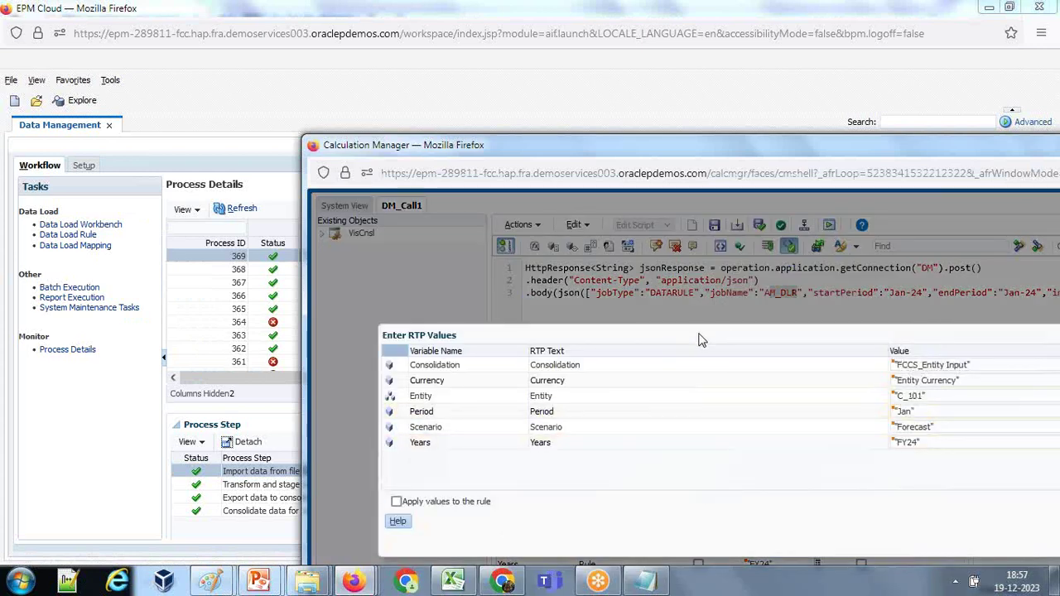
{"action": "left_click_drag", "start_coordinate": [698, 339], "coordinate": [653, 230]}
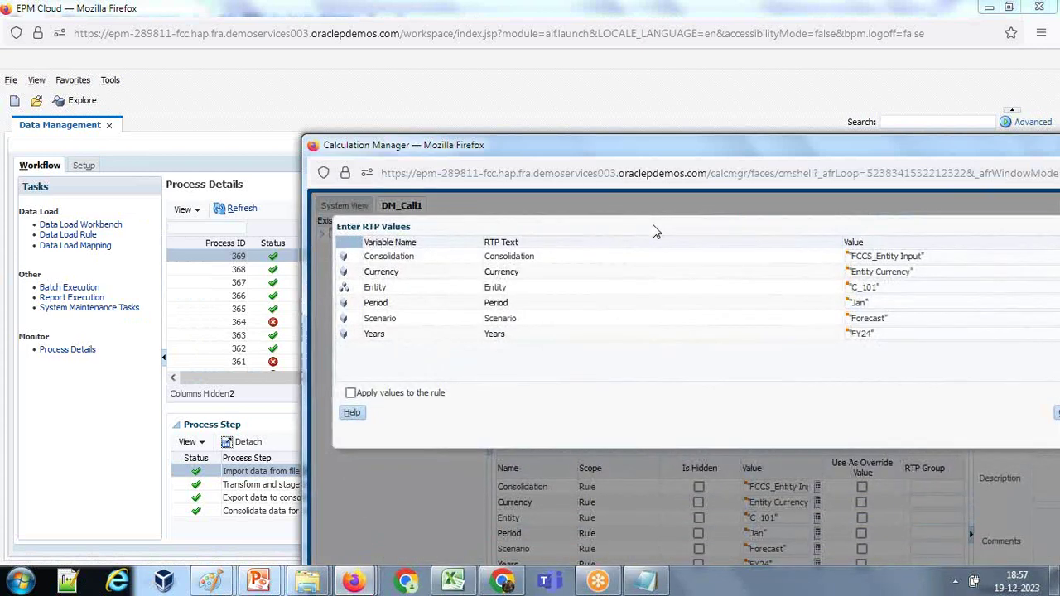
{"action": "left_click_drag", "start_coordinate": [649, 148], "coordinate": [602, 91]}
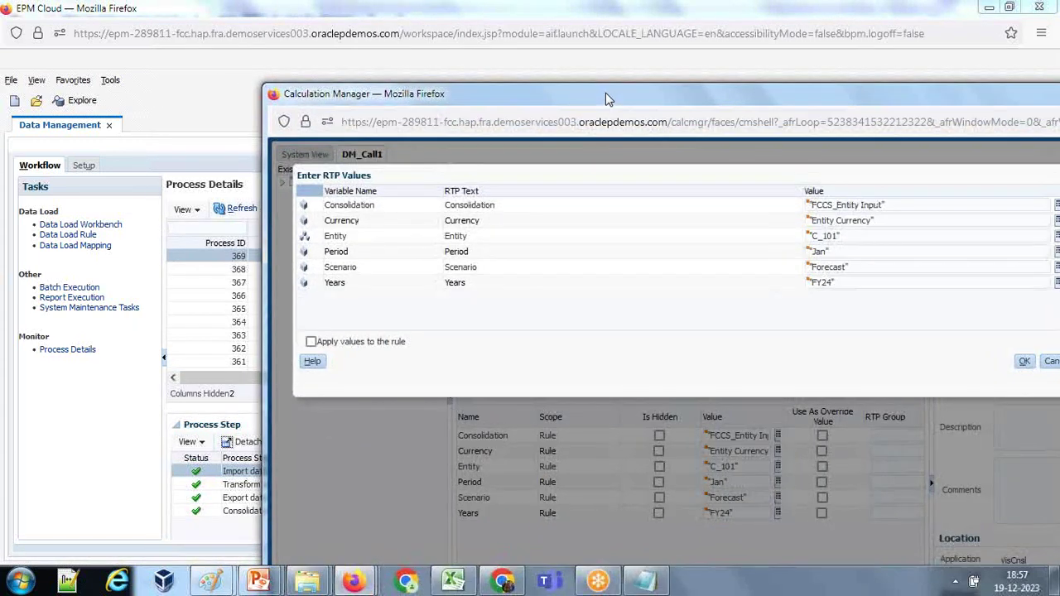
{"action": "left_click", "coordinate": [1024, 362]}
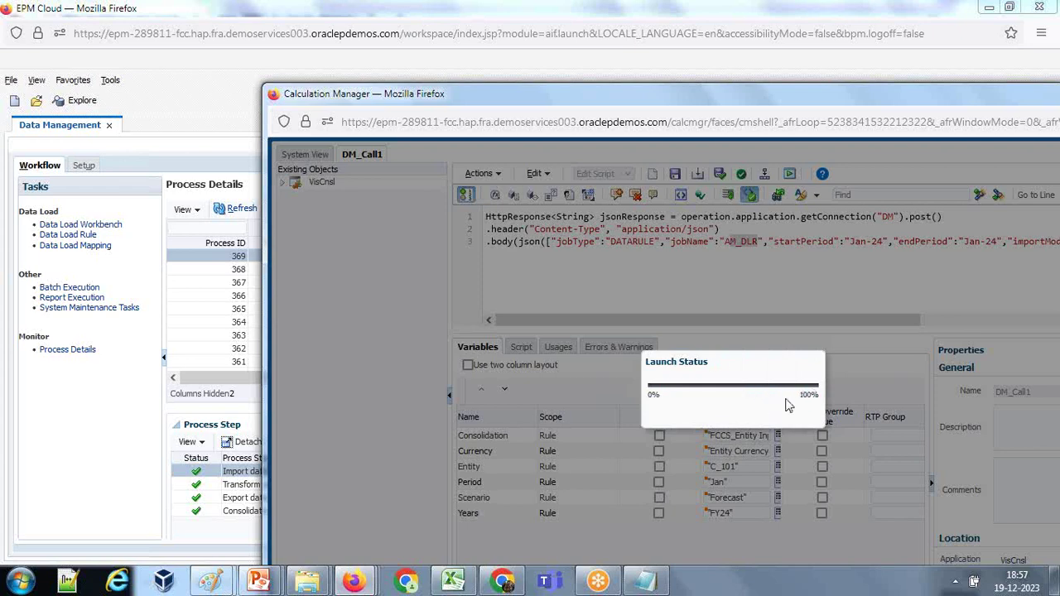
Step: Refresh Process Details to see new process 370, then dismiss the successful launch message
{"action": "left_click", "coordinate": [138, 23]}
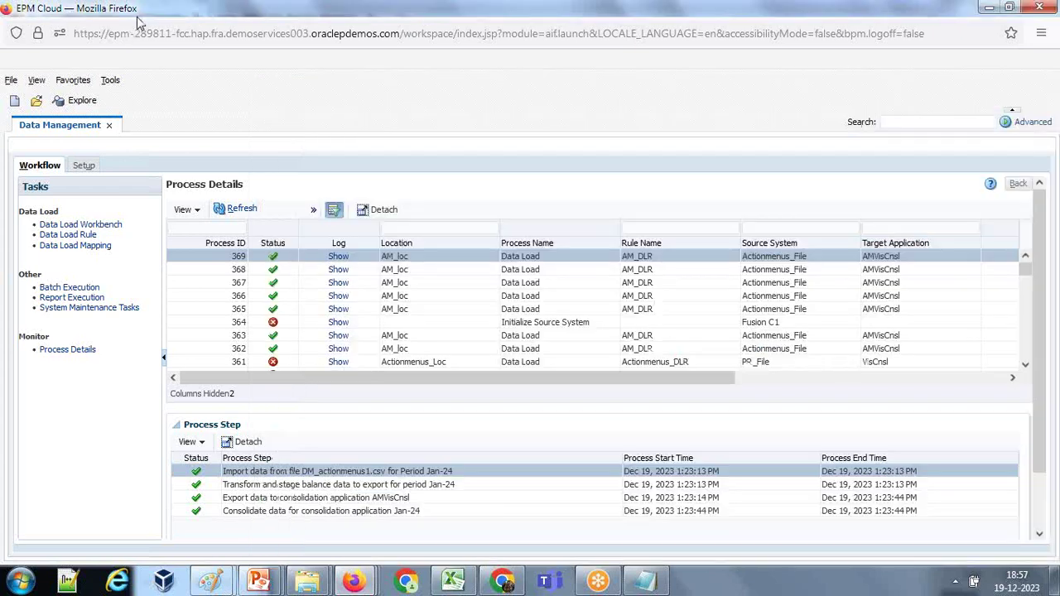
{"action": "left_click", "coordinate": [237, 209]}
{"action": "key", "text": "alt+Tab"}
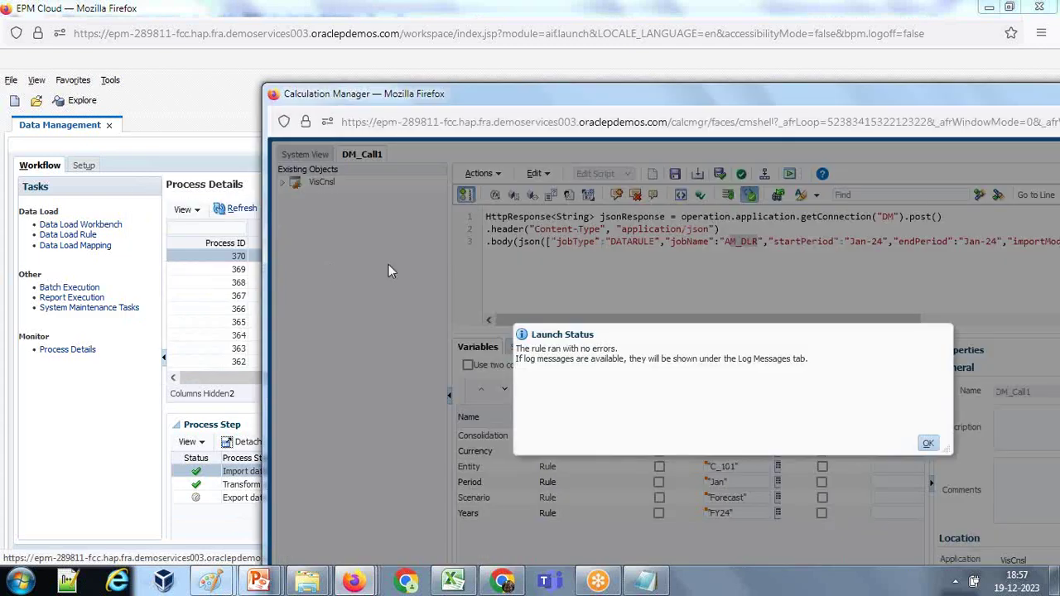
{"action": "left_click", "coordinate": [928, 444]}
{"action": "left_click_drag", "start_coordinate": [408, 97], "coordinate": [576, 105]}
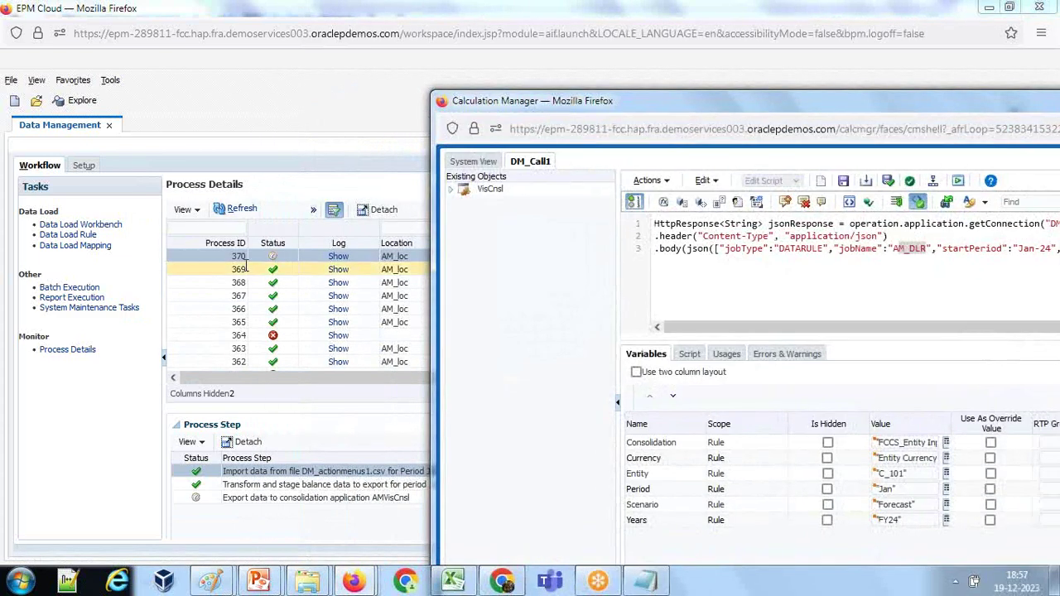
Step: Enter #Missing in cell C4, Revenue earned for January Forecast
{"action": "left_click", "coordinate": [450, 583]}
{"action": "left_click", "coordinate": [203, 199]}
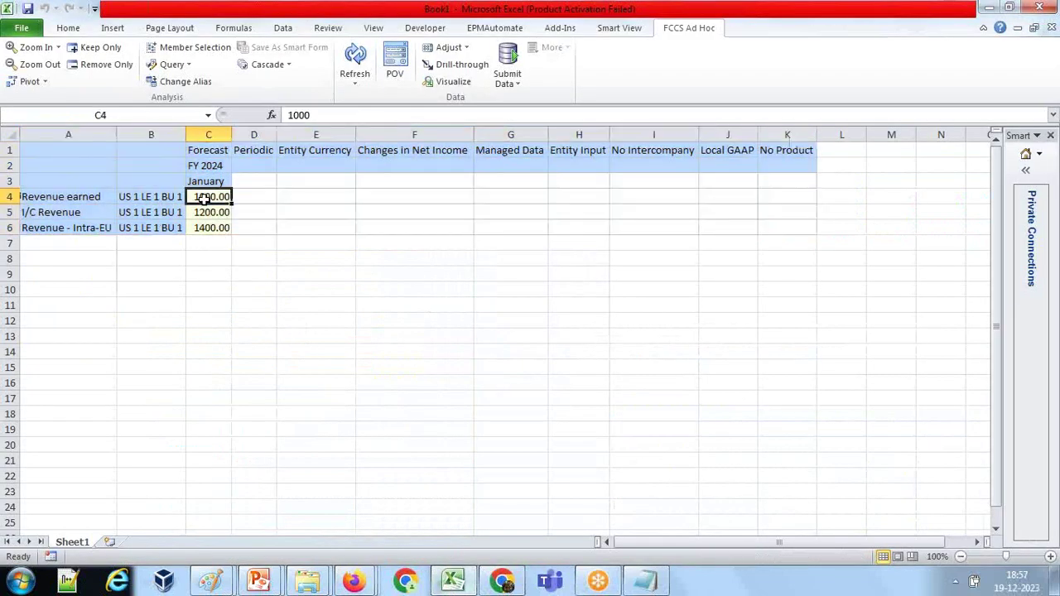
{"action": "type", "text": "#mi"}
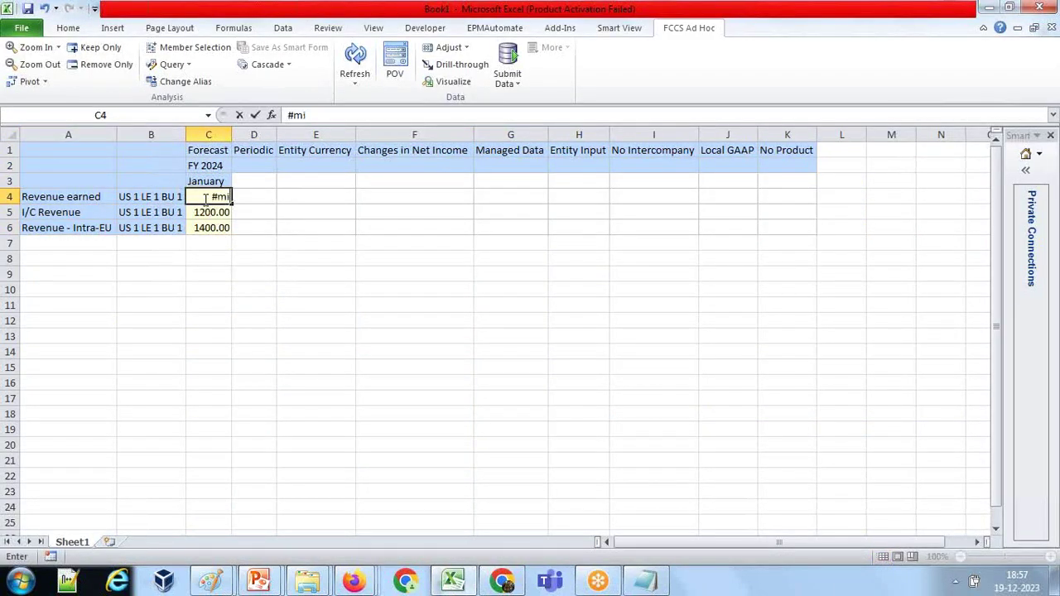
{"action": "type", "text": "ssing"}
{"action": "key", "text": "BackSpace"}
{"action": "key", "text": "BackSpace"}
{"action": "key", "text": "BackSpace"}
{"action": "key", "text": "BackSpace"}
{"action": "key", "text": "BackSpace"}
{"action": "type", "text": "Missing"}
{"action": "key", "text": "Return"}
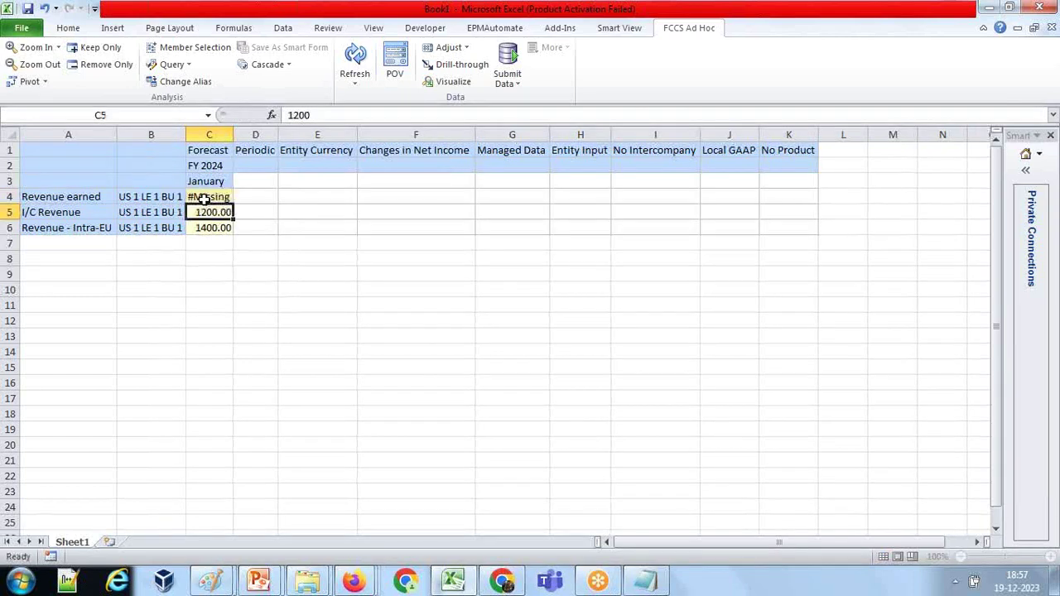
Step: Copy #Missing into C5:C6 and submit the cleared values to FCCS
{"action": "left_click", "coordinate": [202, 198]}
{"action": "key", "text": "ctrl+c"}
{"action": "left_click_drag", "start_coordinate": [203, 199], "coordinate": [209, 227]}
{"action": "key", "text": "ctrl+v"}
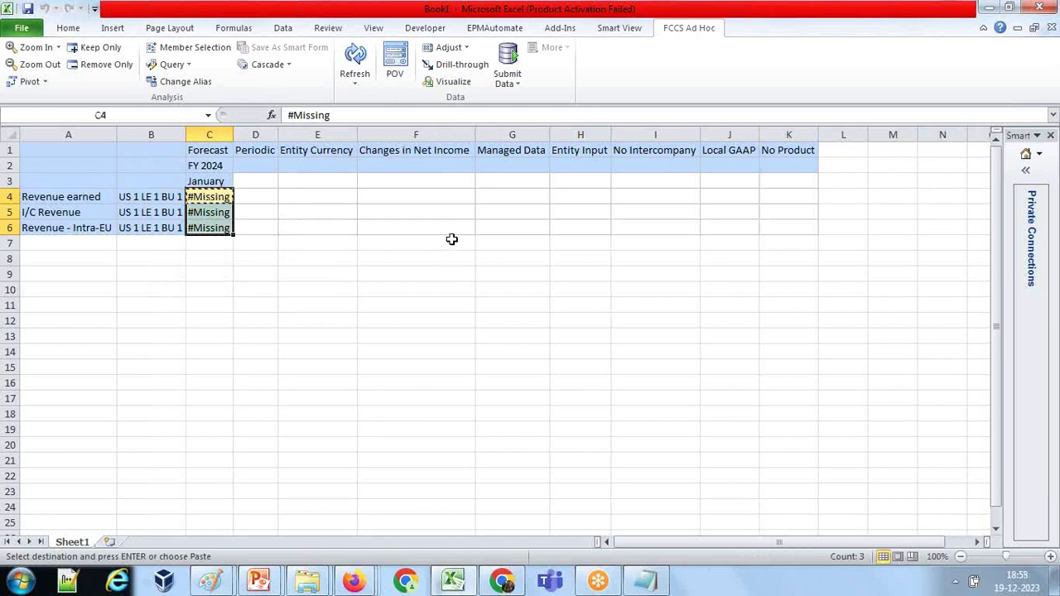
{"action": "left_click", "coordinate": [502, 63]}
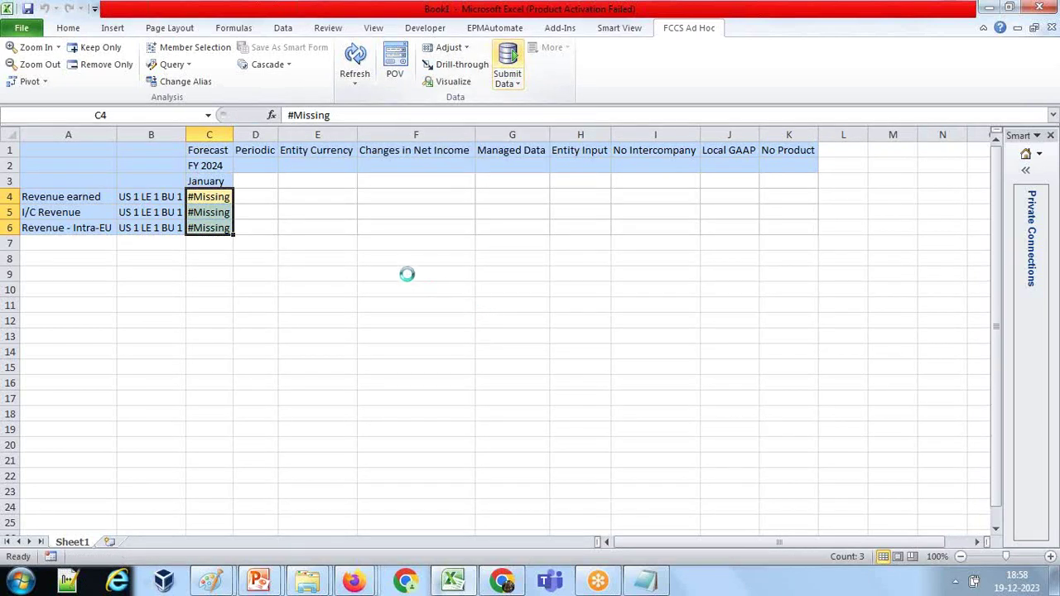
{"action": "key", "text": "alt+Tab"}
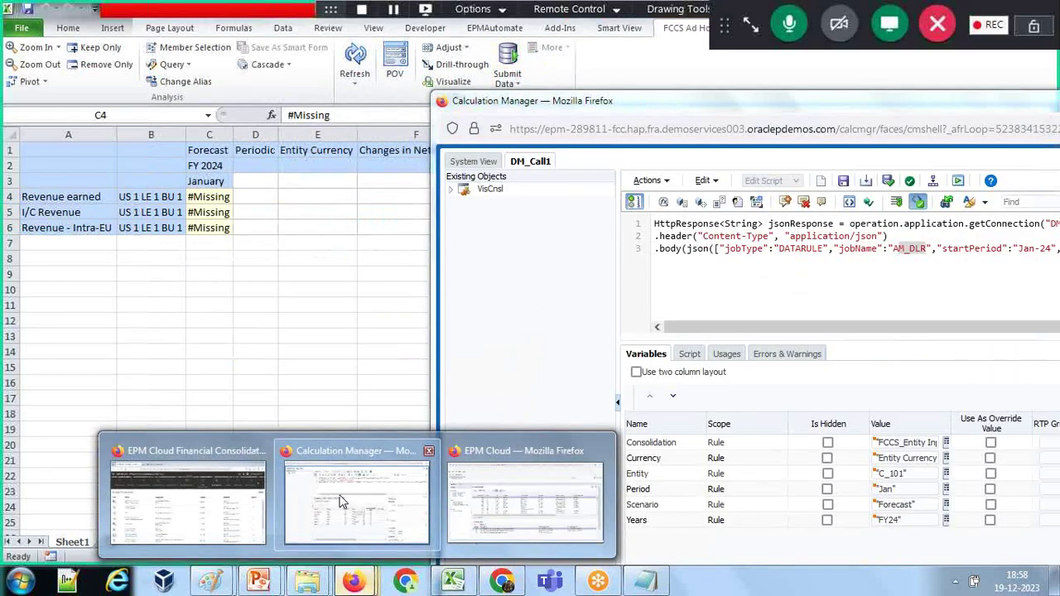
Step: Refresh Data Management Process Details to update process 370's status
{"action": "left_click", "coordinate": [348, 513]}
{"action": "mouse_move", "coordinate": [354, 583]}
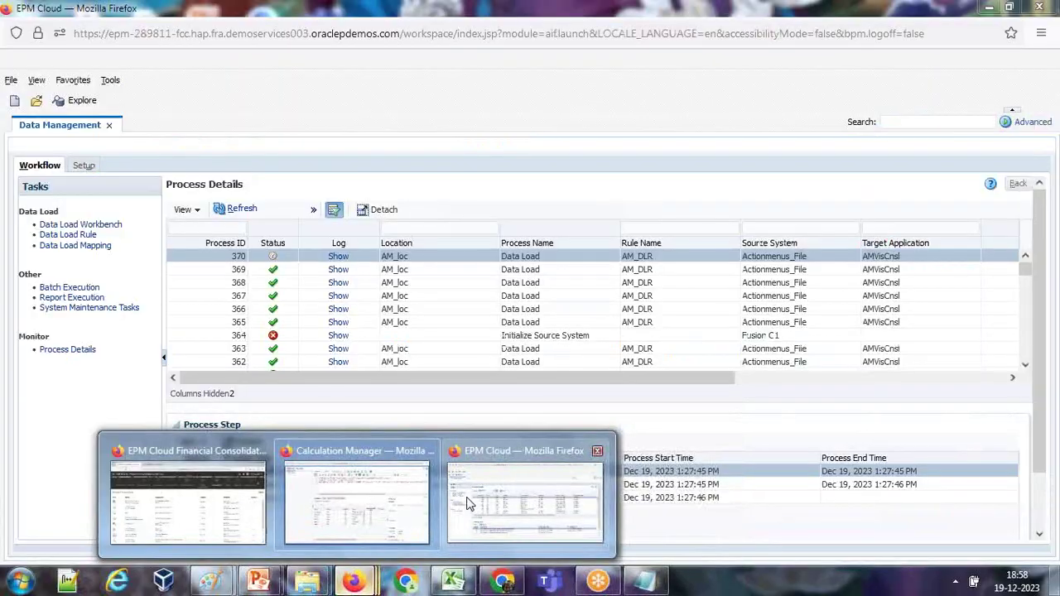
{"action": "left_click", "coordinate": [468, 502]}
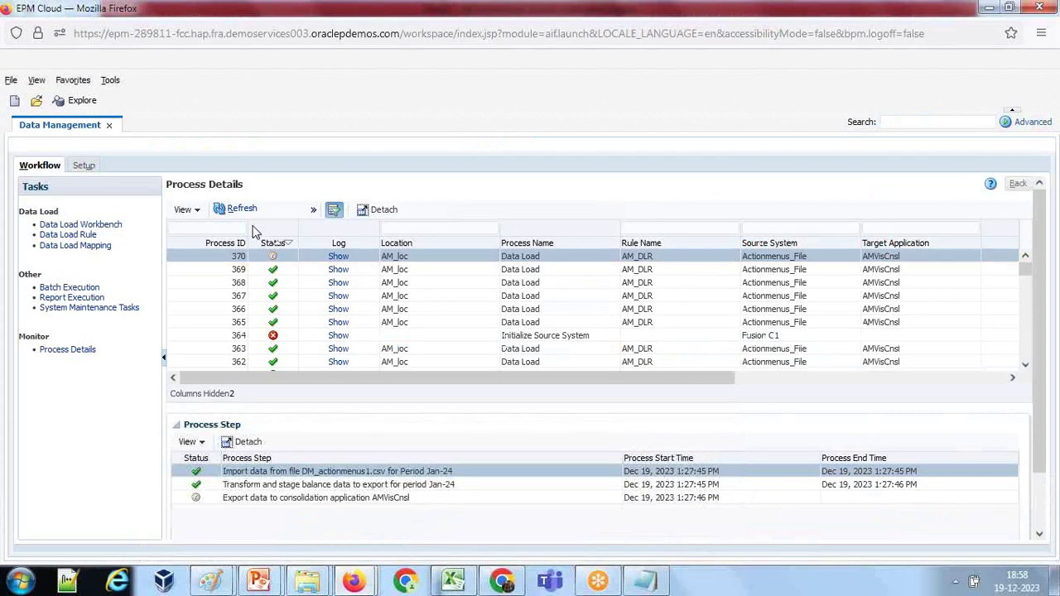
{"action": "left_click", "coordinate": [240, 209]}
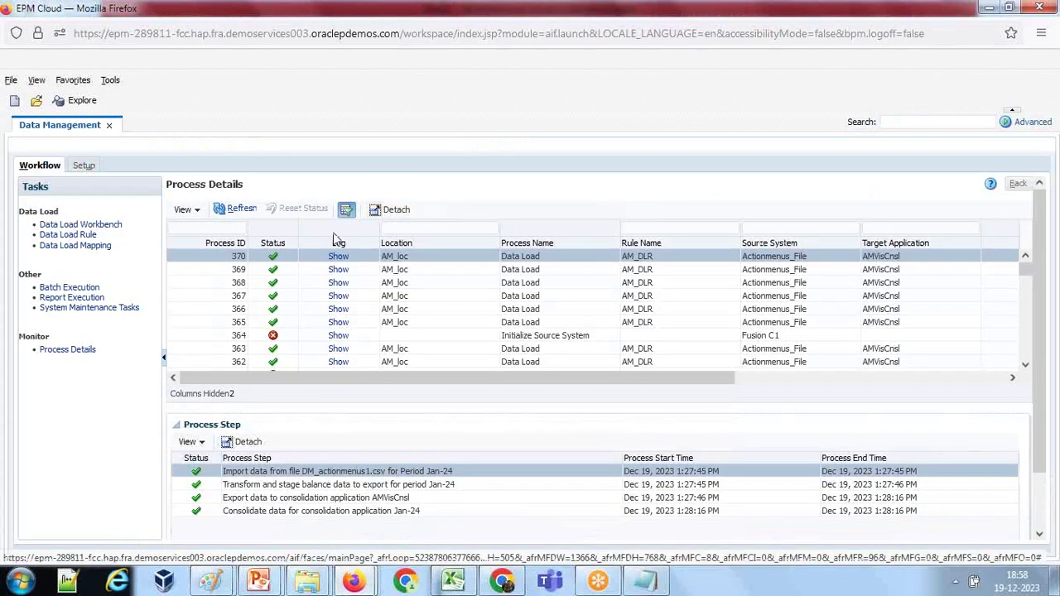
Step: Refresh the Smart View sheet from FCCS, then return to Process Details
{"action": "left_click", "coordinate": [454, 583]}
{"action": "left_click", "coordinate": [317, 336]}
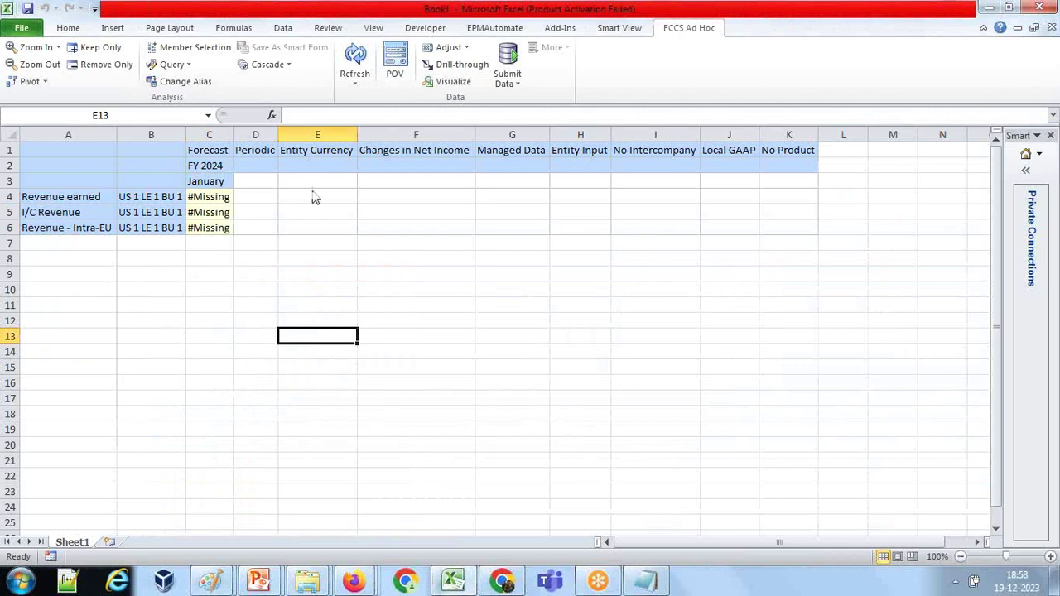
{"action": "left_click", "coordinate": [355, 58]}
{"action": "mouse_move", "coordinate": [349, 584]}
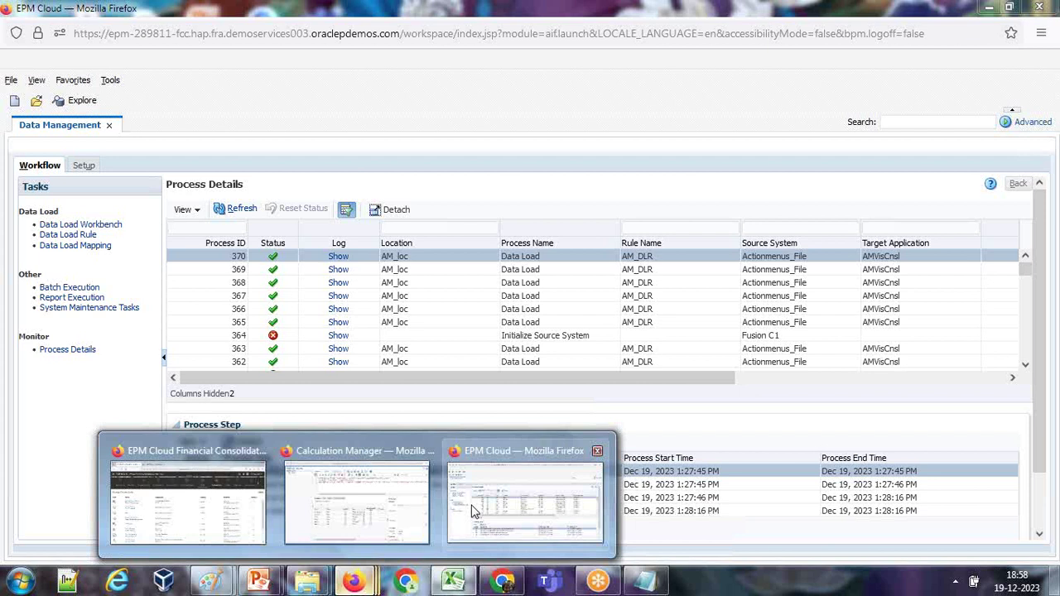
{"action": "left_click", "coordinate": [472, 512]}
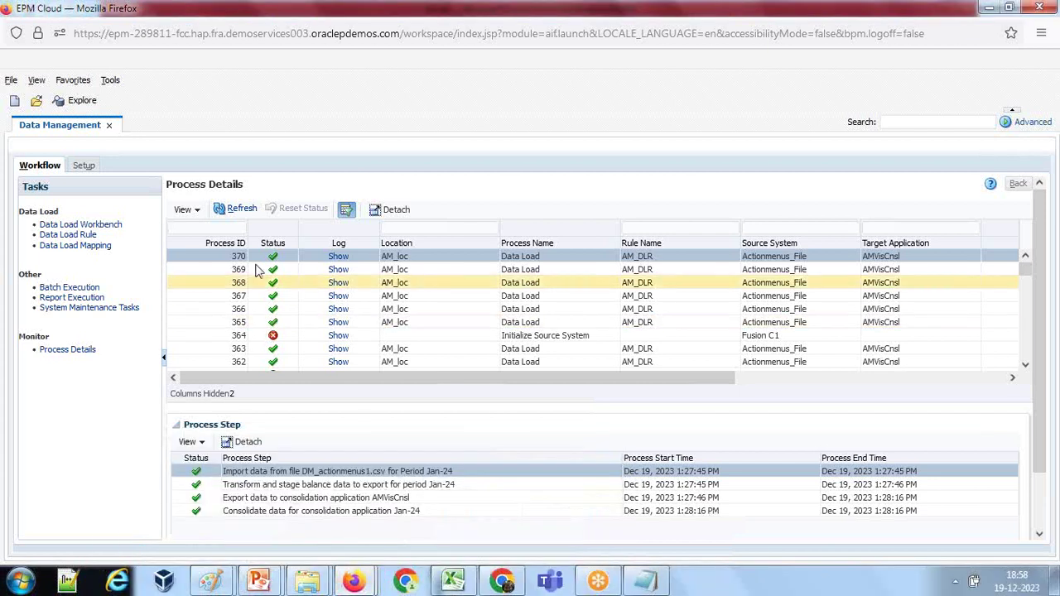
Step: Relaunch DM_Call1 with its default prompt values and return to Process Details for process 371
{"action": "mouse_move", "coordinate": [354, 582]}
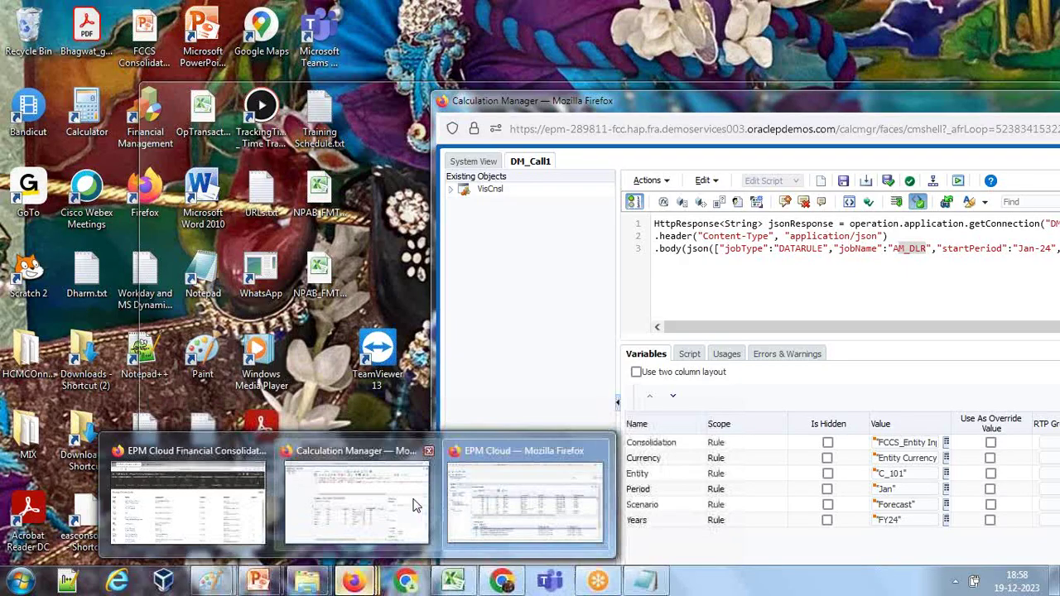
{"action": "left_click", "coordinate": [416, 506]}
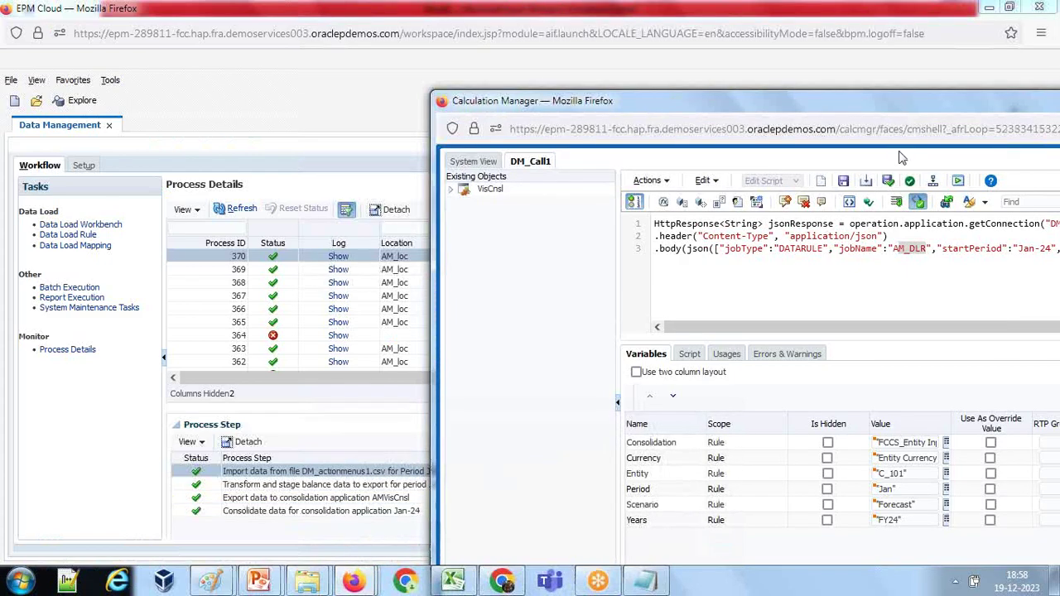
{"action": "left_click_drag", "start_coordinate": [886, 100], "coordinate": [748, 103]}
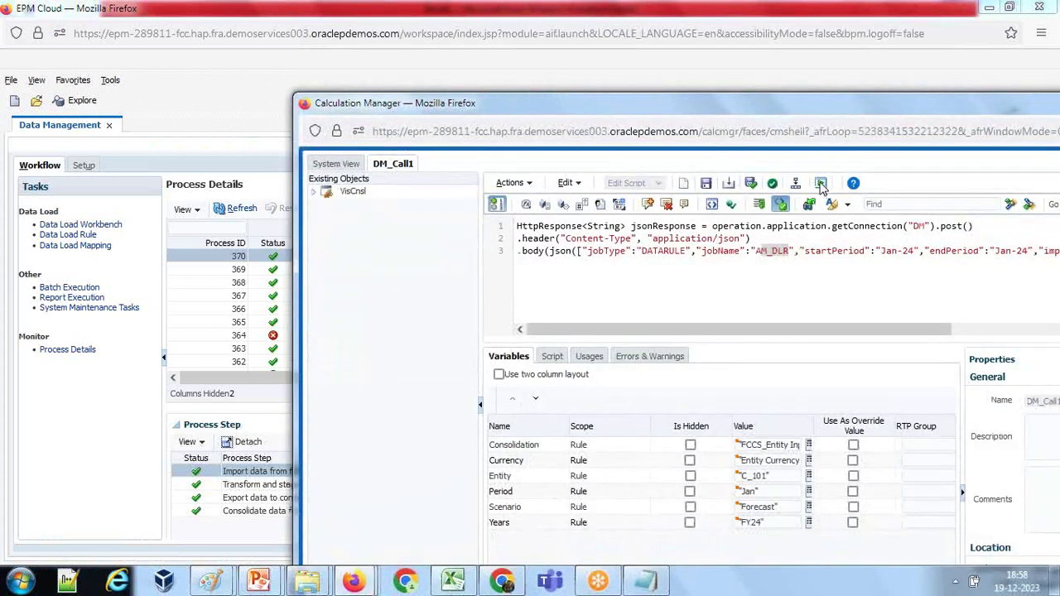
{"action": "left_click", "coordinate": [820, 183]}
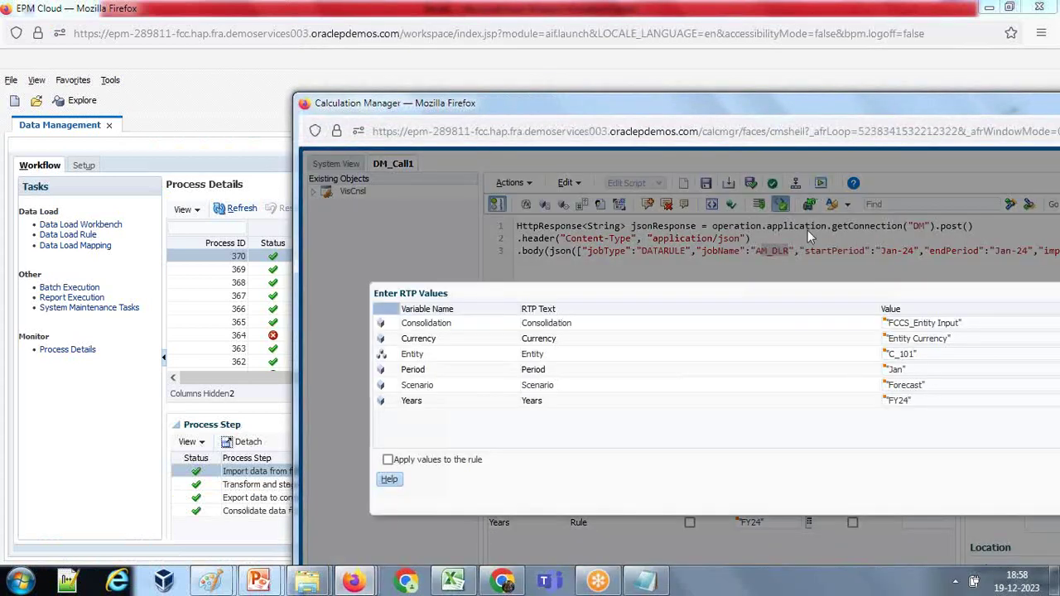
{"action": "left_click_drag", "start_coordinate": [760, 111], "coordinate": [594, 80]}
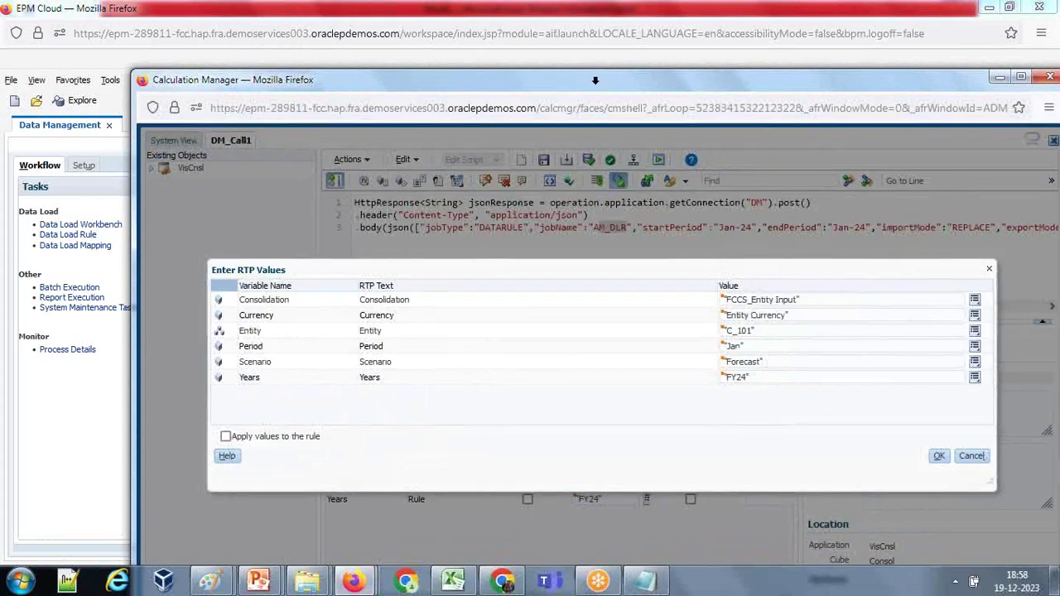
{"action": "left_click", "coordinate": [937, 457]}
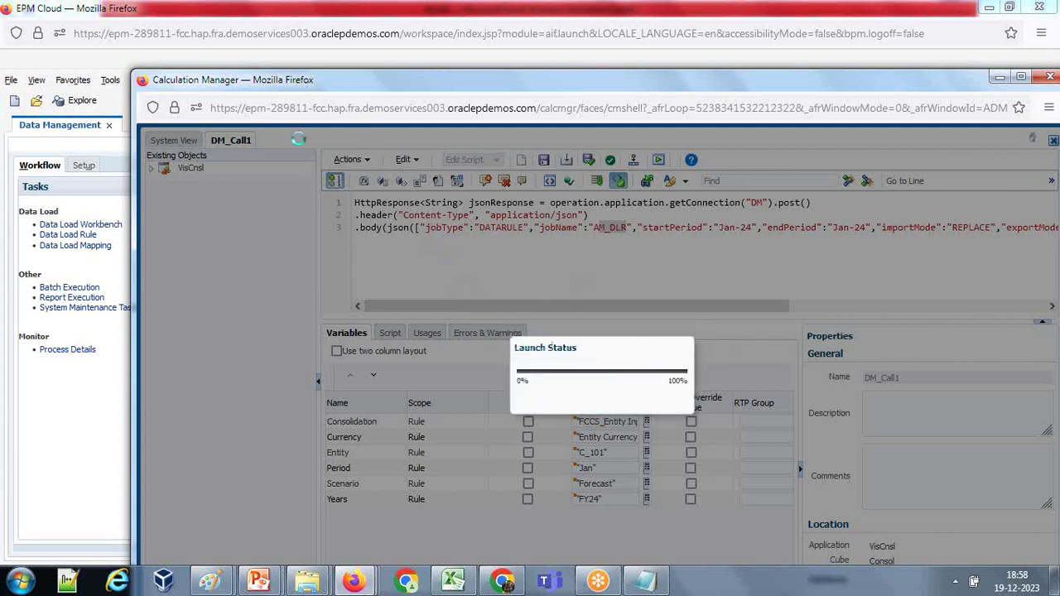
{"action": "left_click", "coordinate": [214, 33]}
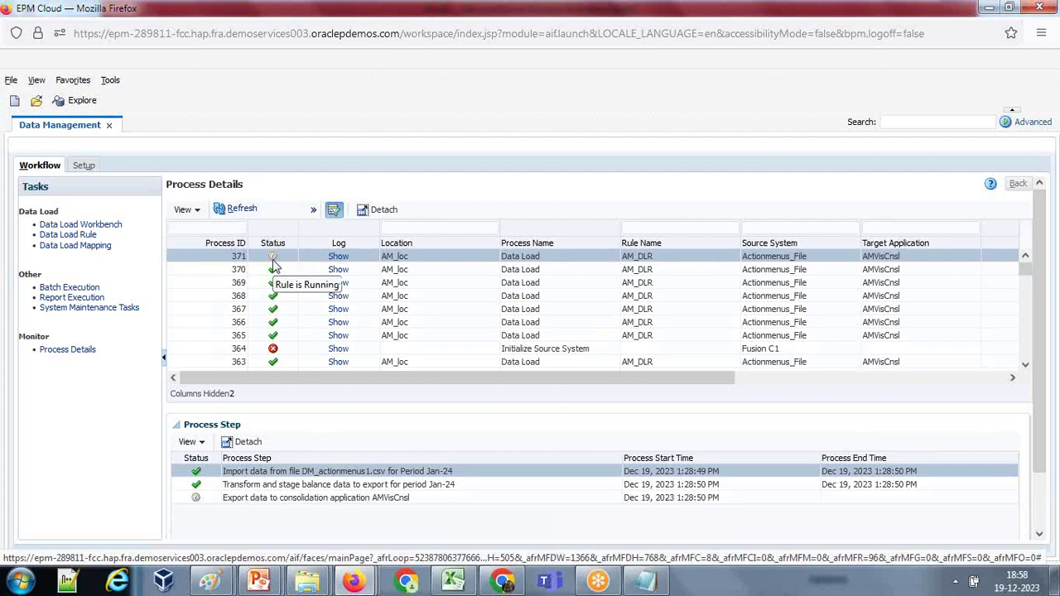
Step: Refresh Process Details repeatedly until process 371 shows all four steps succeeded
{"action": "left_click", "coordinate": [460, 585]}
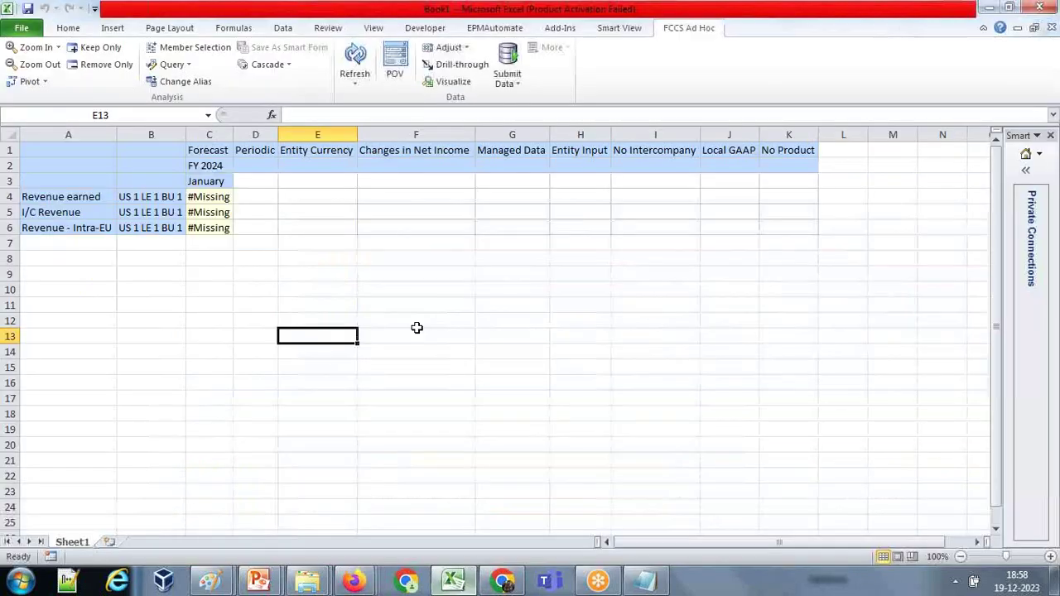
{"action": "left_click_drag", "start_coordinate": [204, 19], "coordinate": [611, 111]}
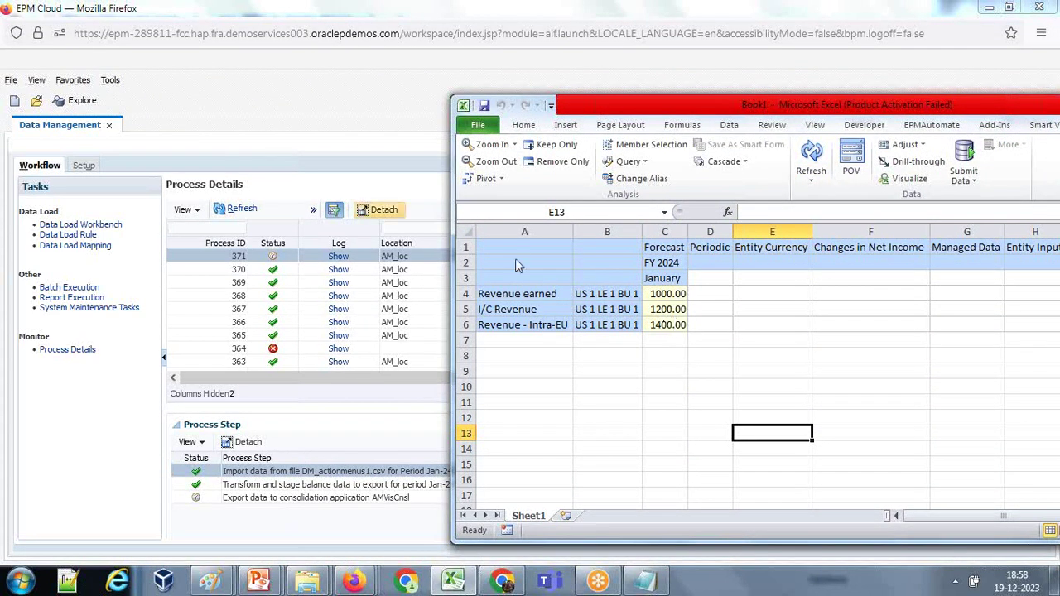
{"action": "left_click", "coordinate": [391, 182]}
{"action": "left_click", "coordinate": [239, 209]}
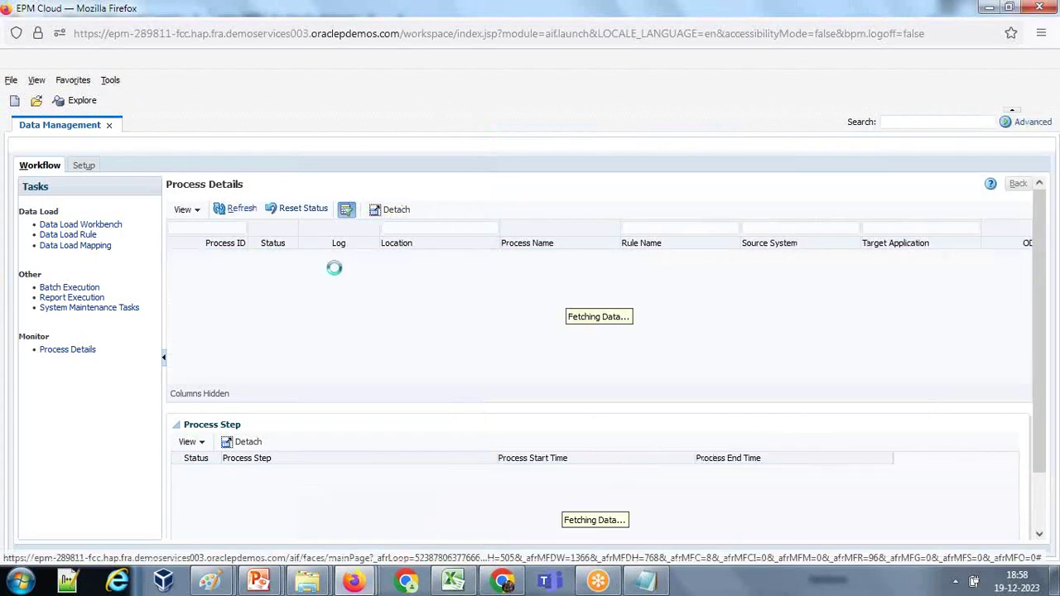
{"action": "left_click", "coordinate": [236, 209]}
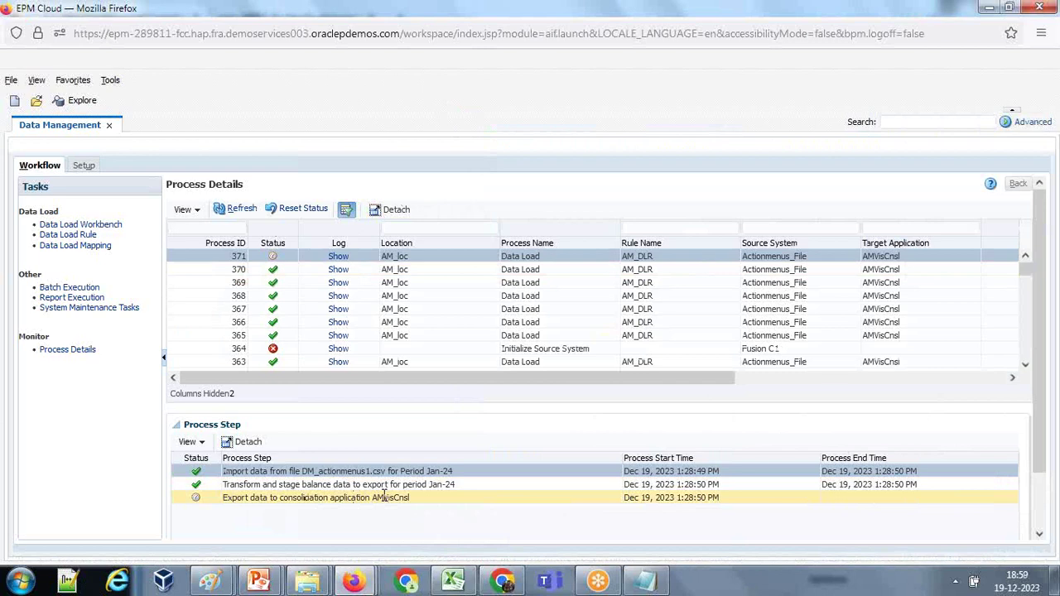
{"action": "left_click", "coordinate": [240, 209]}
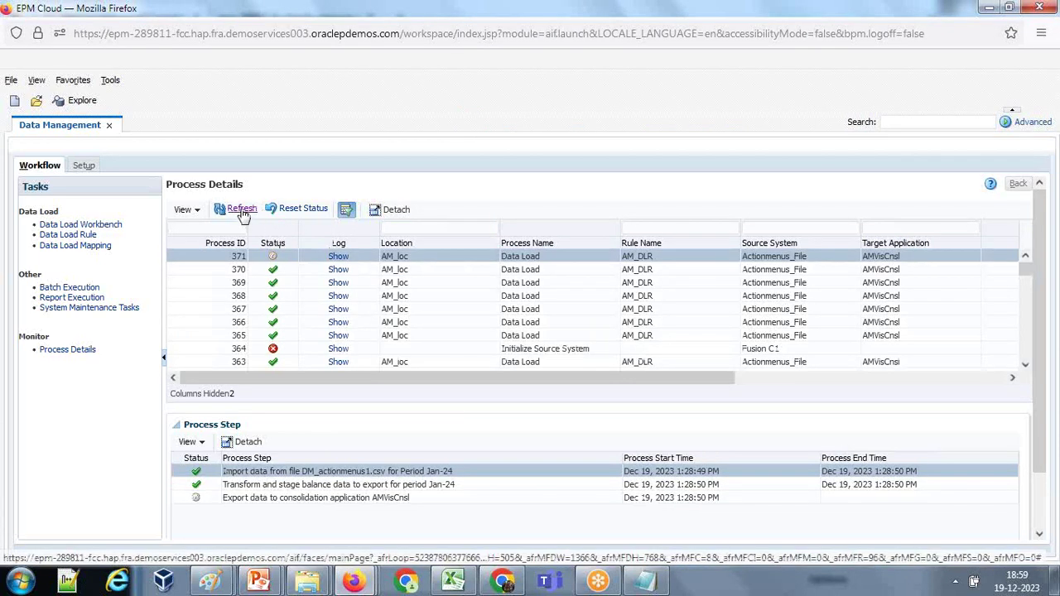
{"action": "left_click", "coordinate": [239, 209]}
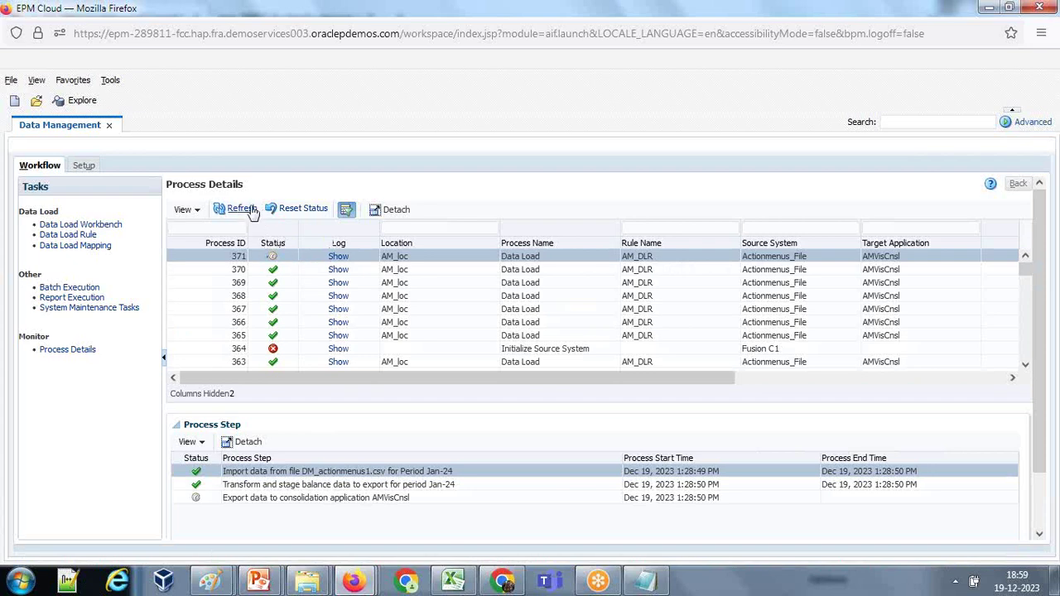
{"action": "left_click", "coordinate": [238, 211]}
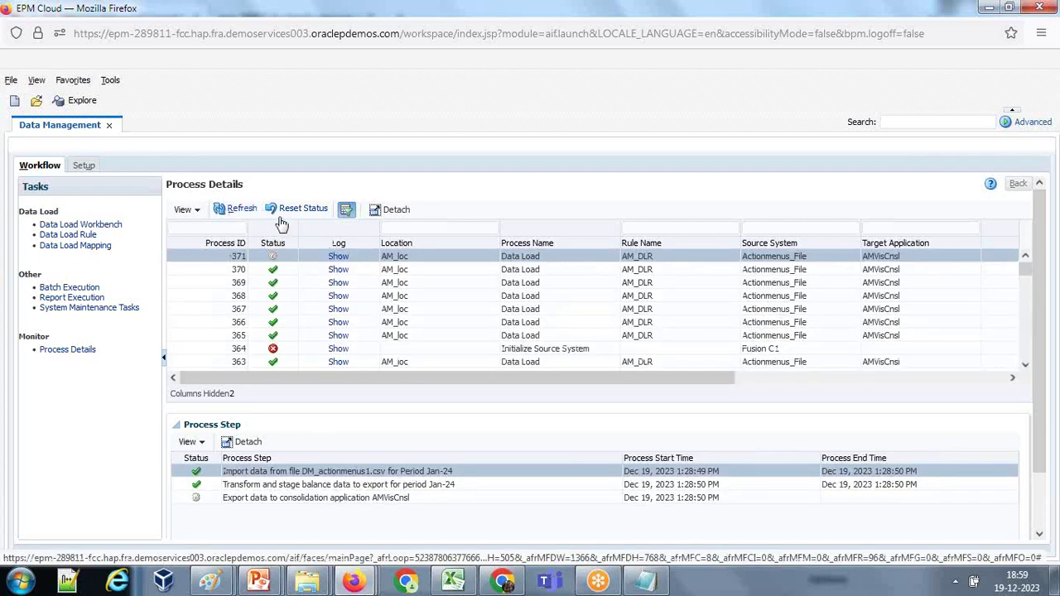
{"action": "left_click", "coordinate": [238, 209]}
{"action": "left_click", "coordinate": [241, 210]}
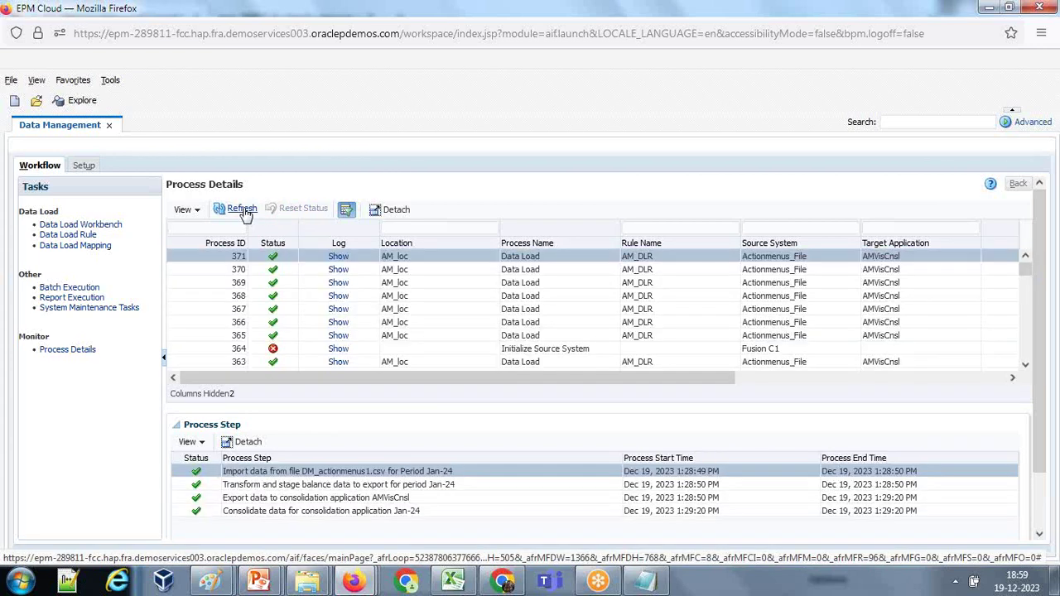
Step: Copy the Smart View grid A1:K6 now showing 1000, 1200 and 1400
{"action": "left_click", "coordinate": [453, 581]}
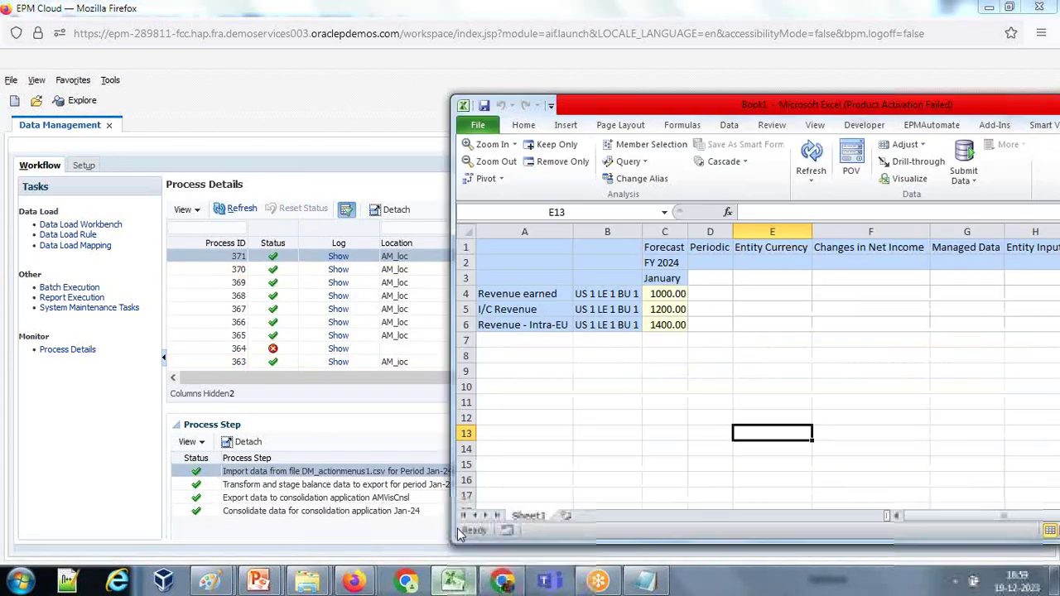
{"action": "left_click_drag", "start_coordinate": [502, 247], "coordinate": [634, 328]}
{"action": "key", "text": "shift+Right"}
{"action": "key", "text": "shift+Right"}
{"action": "key", "text": "shift+Right"}
{"action": "key", "text": "shift+Right"}
{"action": "key", "text": "shift+Right"}
{"action": "key", "text": "shift+Right"}
{"action": "key", "text": "shift+Right"}
{"action": "key", "text": "shift+Right"}
{"action": "key", "text": "shift+Right"}
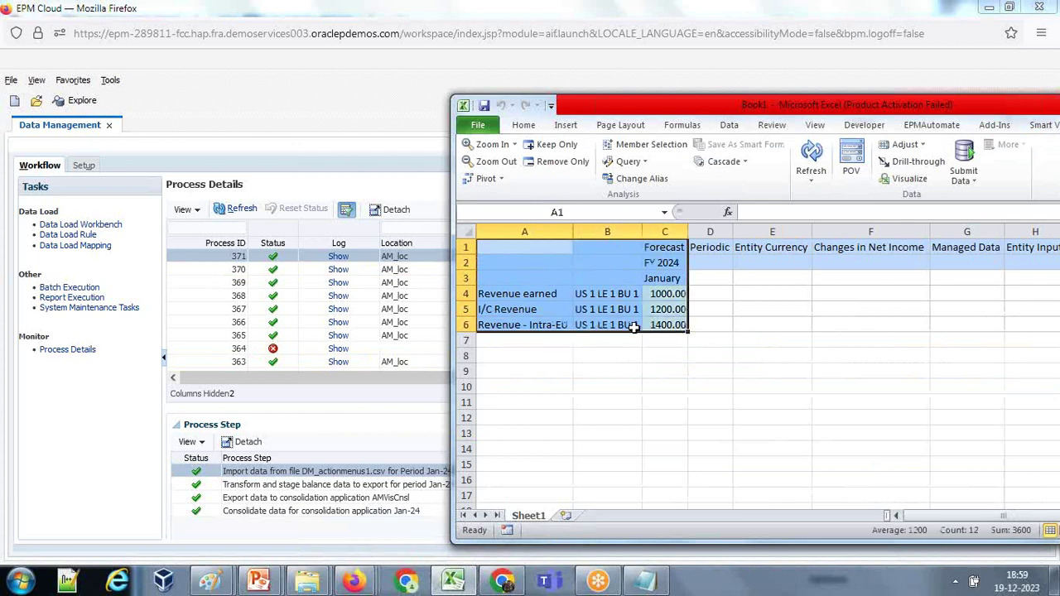
{"action": "key", "text": "ctrl+c"}
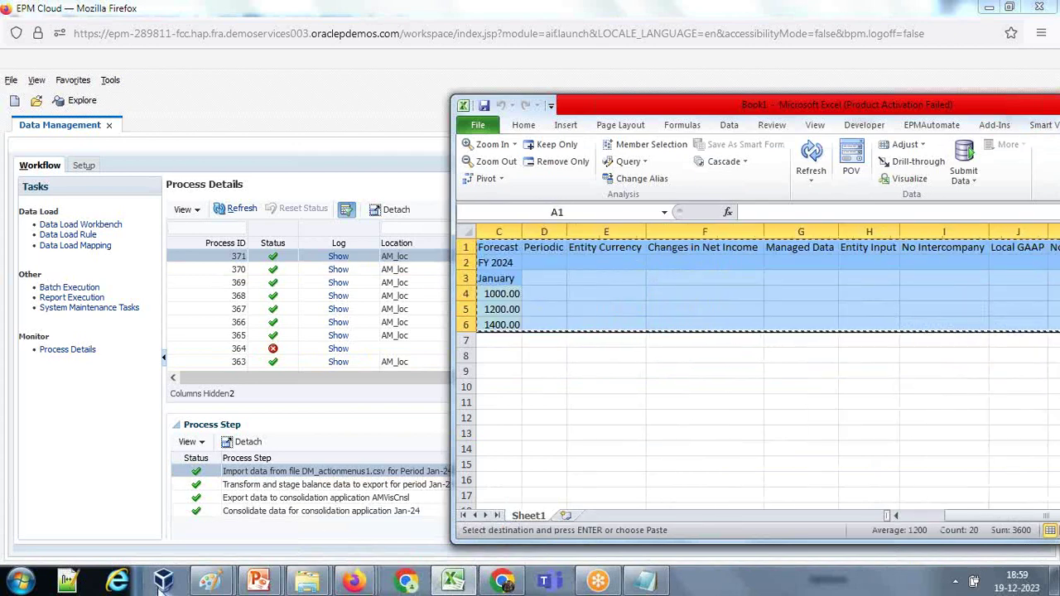
Step: Paste the 1000/1200/1400 grid below the After Data Load table in Paint
{"action": "mouse_move", "coordinate": [210, 581]}
{"action": "left_click", "coordinate": [277, 505]}
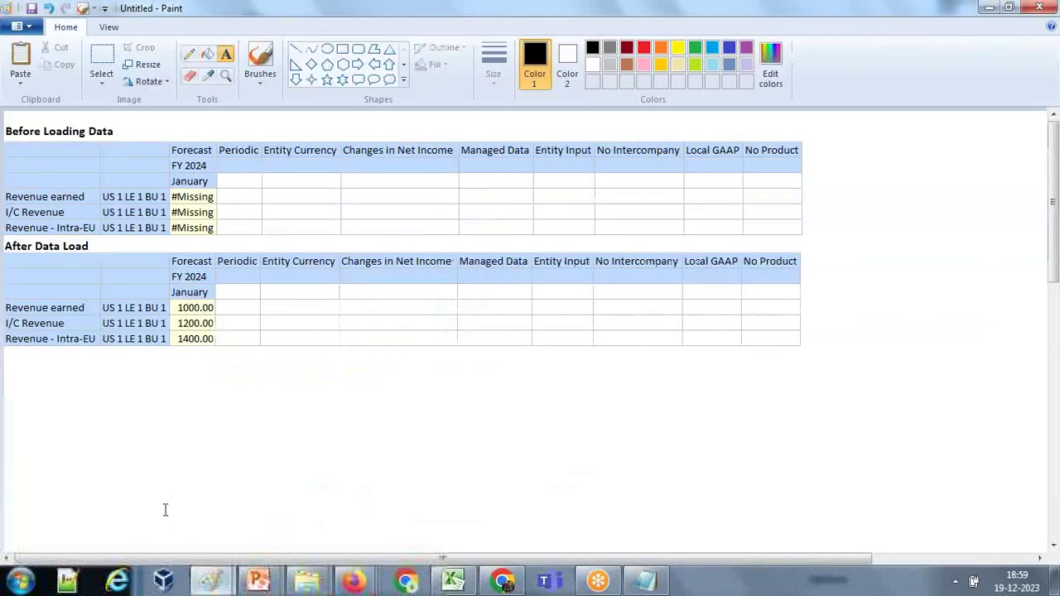
{"action": "left_click", "coordinate": [524, 460]}
{"action": "left_click", "coordinate": [755, 376]}
{"action": "key", "text": "ctrl+v"}
{"action": "left_click_drag", "start_coordinate": [162, 174], "coordinate": [163, 420]}
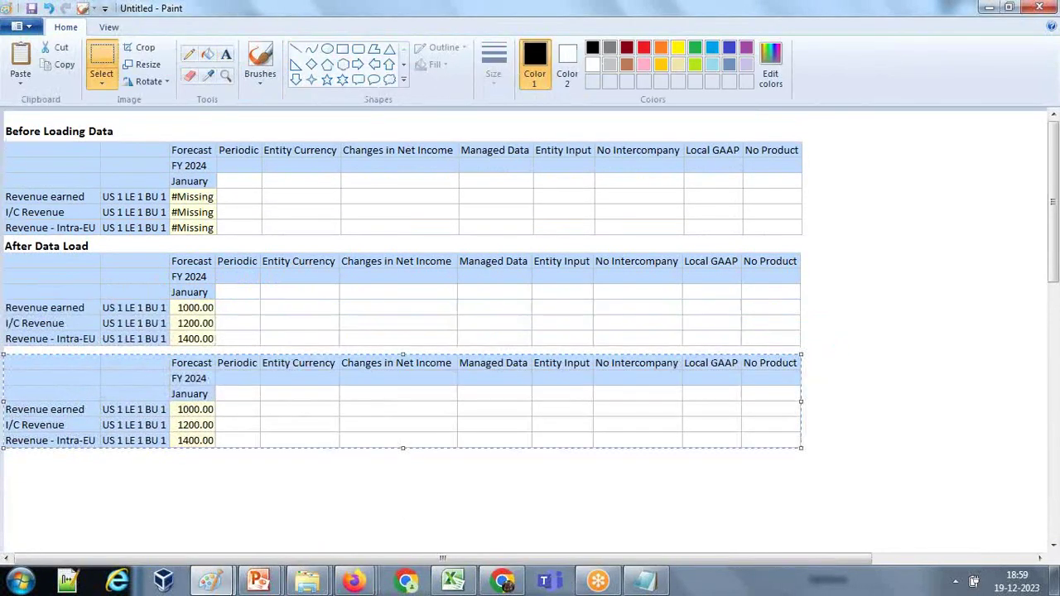
Step: Select and copy the three-line DM_Call1 REST script in Calculation Manager
{"action": "mouse_move", "coordinate": [354, 582]}
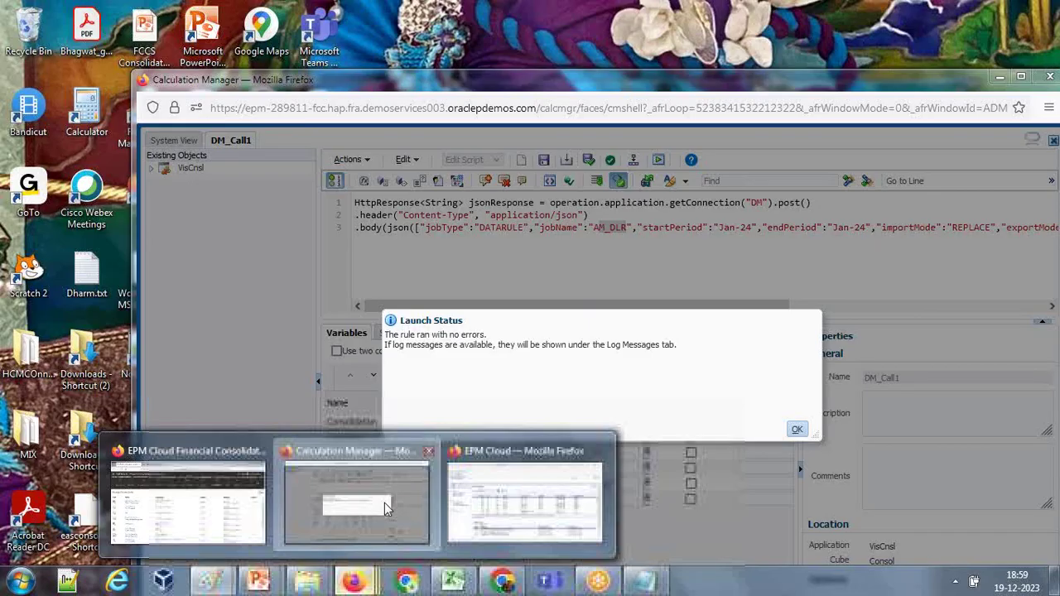
{"action": "left_click", "coordinate": [384, 503]}
{"action": "left_click", "coordinate": [798, 429]}
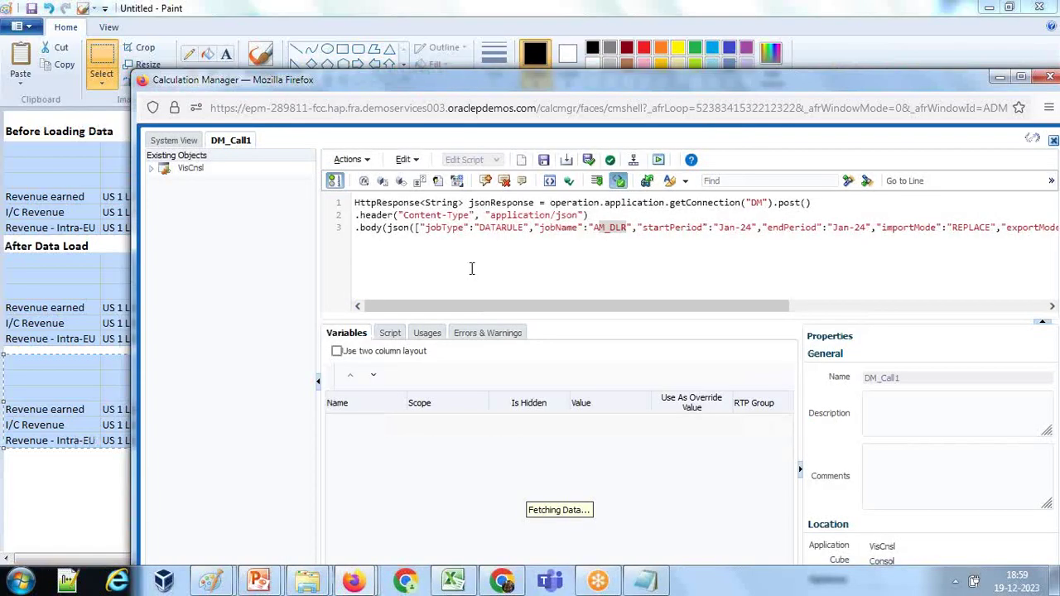
{"action": "left_click", "coordinate": [358, 202]}
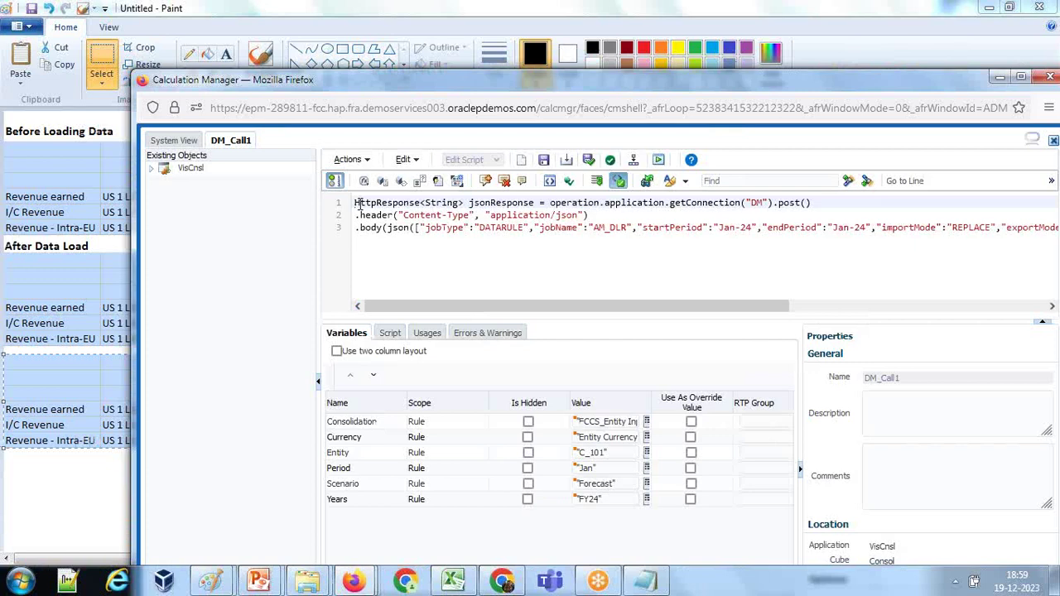
{"action": "key", "text": "shift+Down"}
{"action": "key", "text": "shift+Down"}
{"action": "key", "text": "shift+End"}
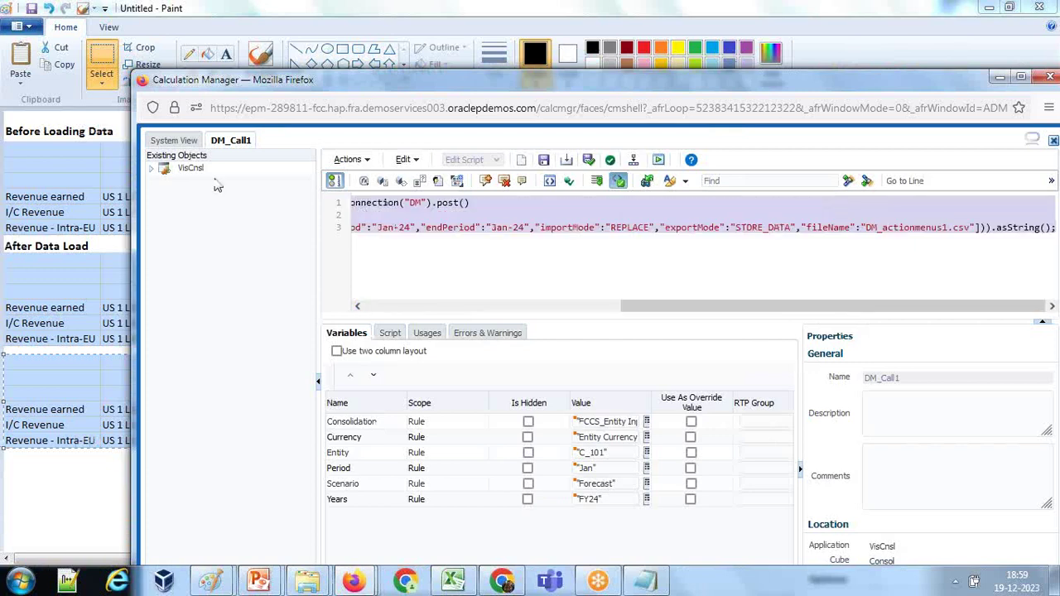
Step: Paste the script into a wide text box beneath the tables in Paint
{"action": "left_click", "coordinate": [104, 9]}
{"action": "left_click", "coordinate": [218, 45]}
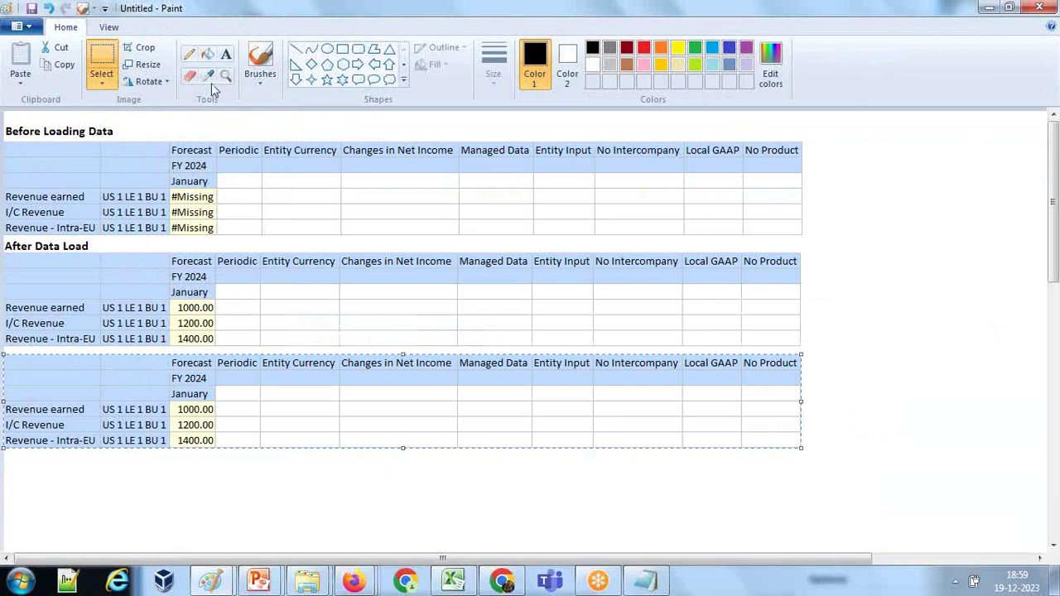
{"action": "key", "text": "alt+Tab"}
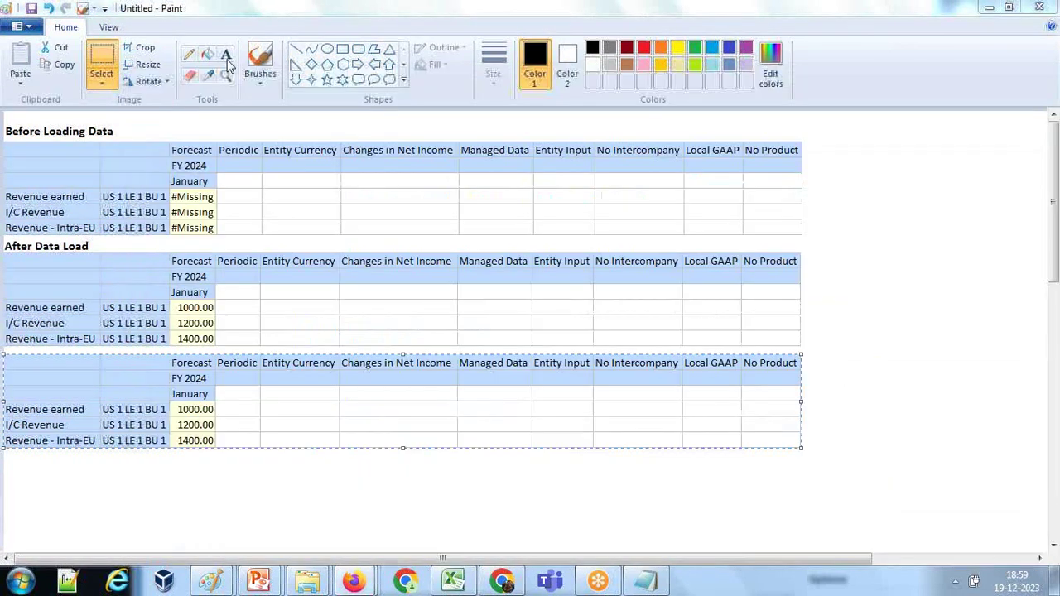
{"action": "left_click", "coordinate": [224, 57]}
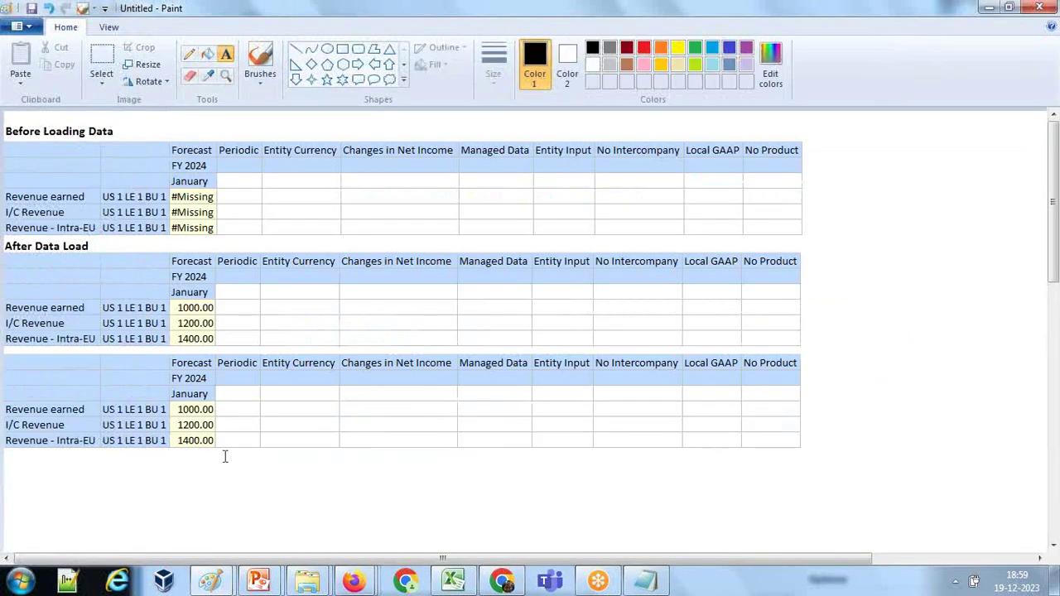
{"action": "left_click_drag", "start_coordinate": [784, 535], "coordinate": [997, 534]}
{"action": "key", "text": "ctrl+v"}
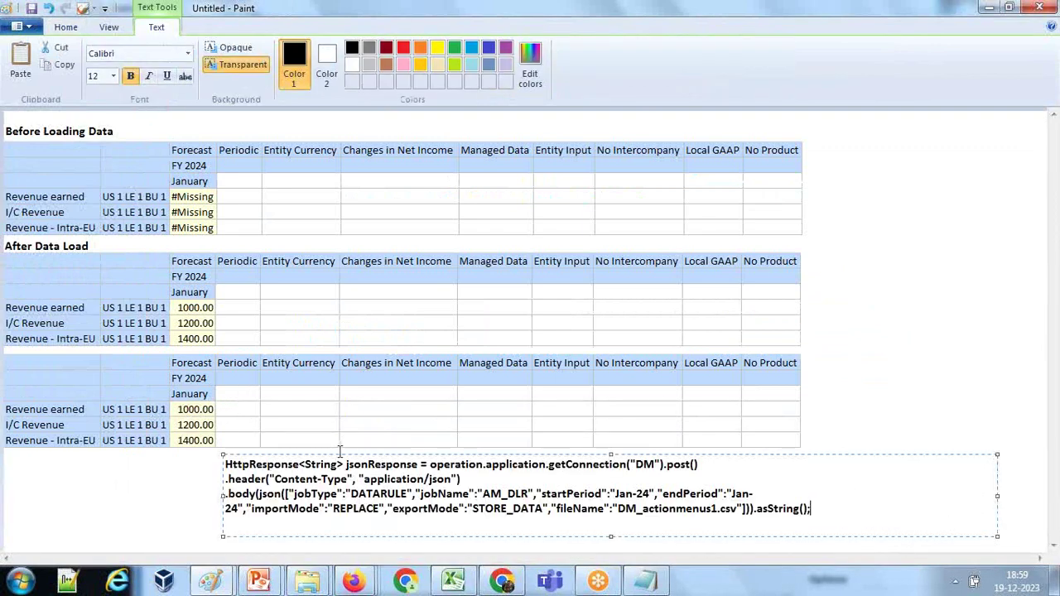
Step: Outline the script's .body(json...) job-details line with a thick red rectangle
{"action": "left_click", "coordinate": [405, 48]}
{"action": "left_click", "coordinate": [66, 28]}
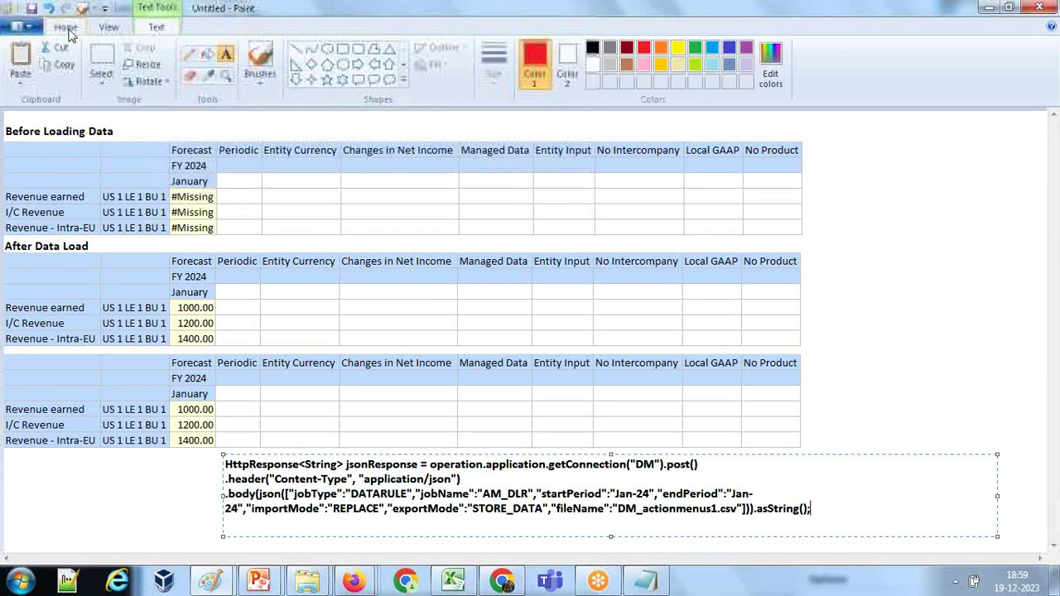
{"action": "left_click", "coordinate": [342, 52]}
{"action": "left_click_drag", "start_coordinate": [222, 486], "coordinate": [756, 522]}
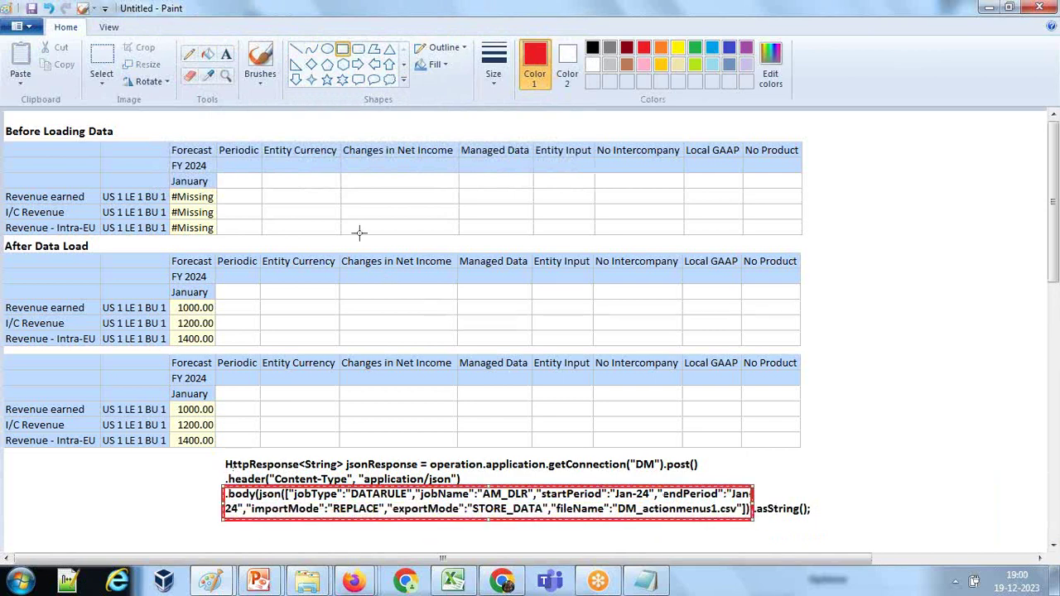
{"action": "left_click", "coordinate": [486, 62]}
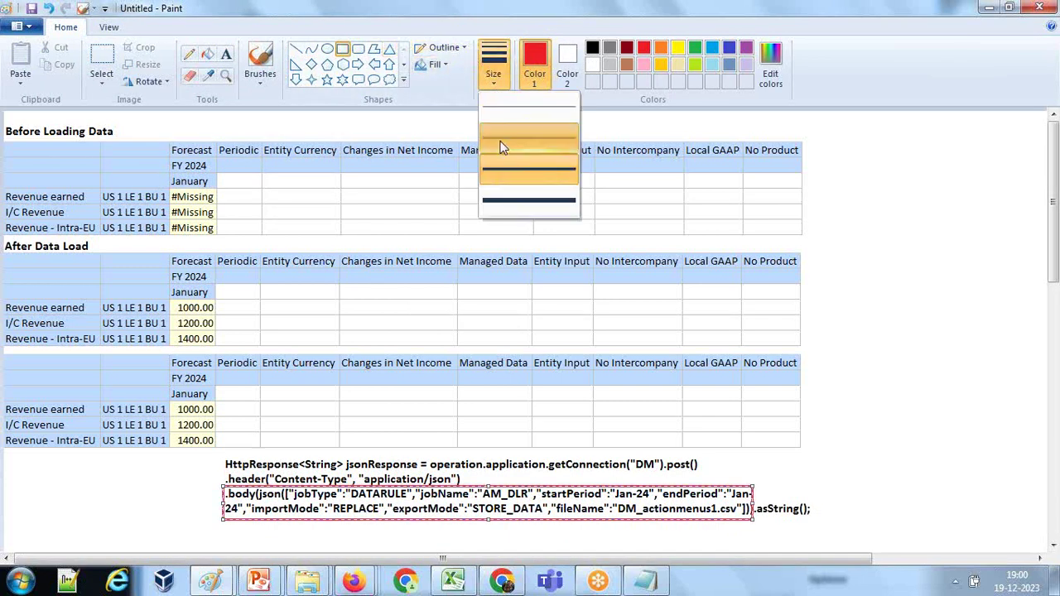
{"action": "left_click", "coordinate": [502, 139]}
Step: Leave the running slide show and go to slide 5, 'Any Question?'
{"action": "mouse_move", "coordinate": [259, 580]}
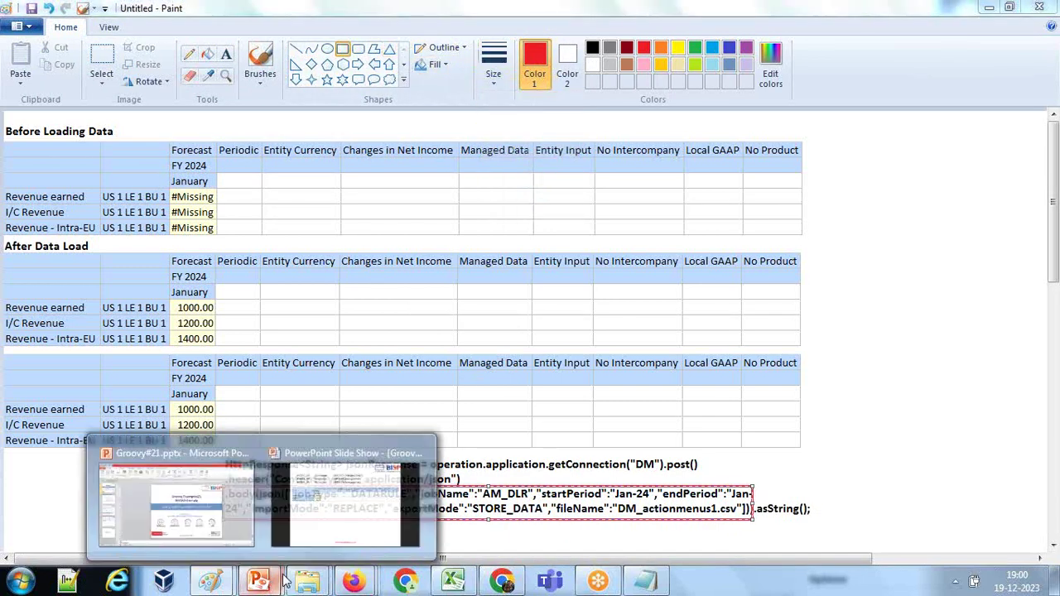
{"action": "left_click", "coordinate": [343, 525]}
{"action": "key", "text": "Escape"}
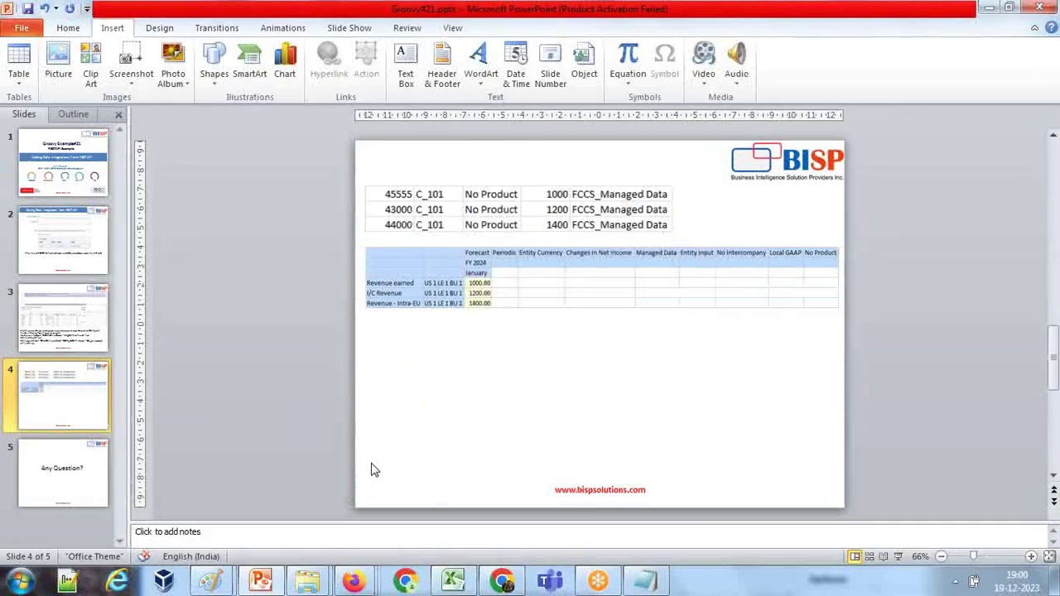
{"action": "left_click", "coordinate": [83, 476]}
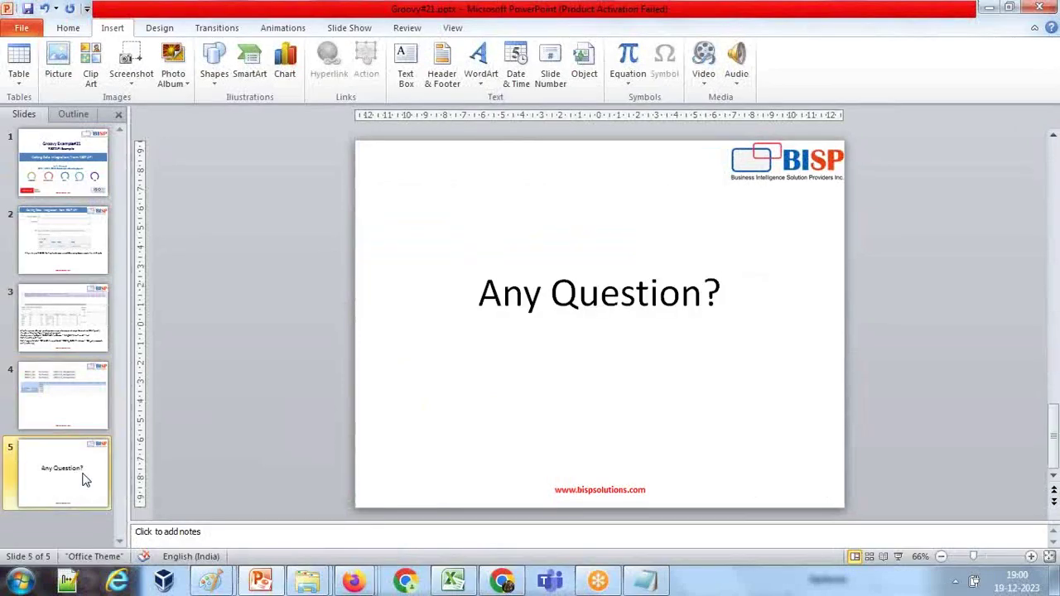